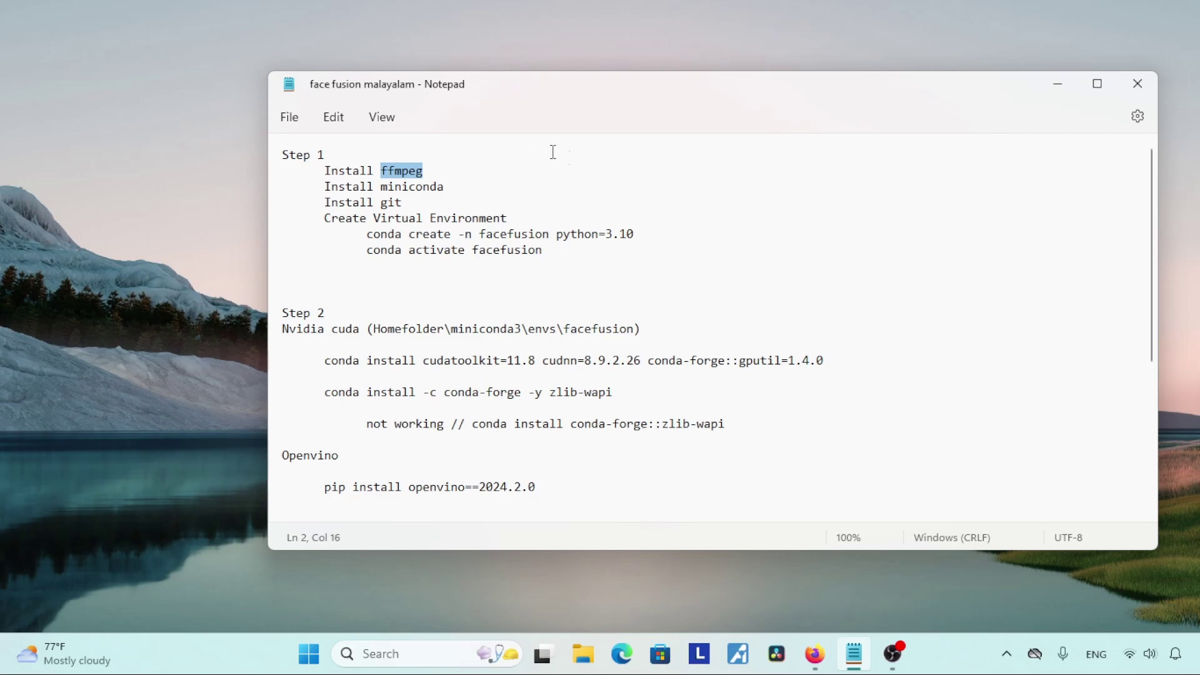
Step: Switch to Firefox, search the web for ffmpeg and open the official FFmpeg website
left_click(814, 654)
type("ffmpeg")
key("Return")
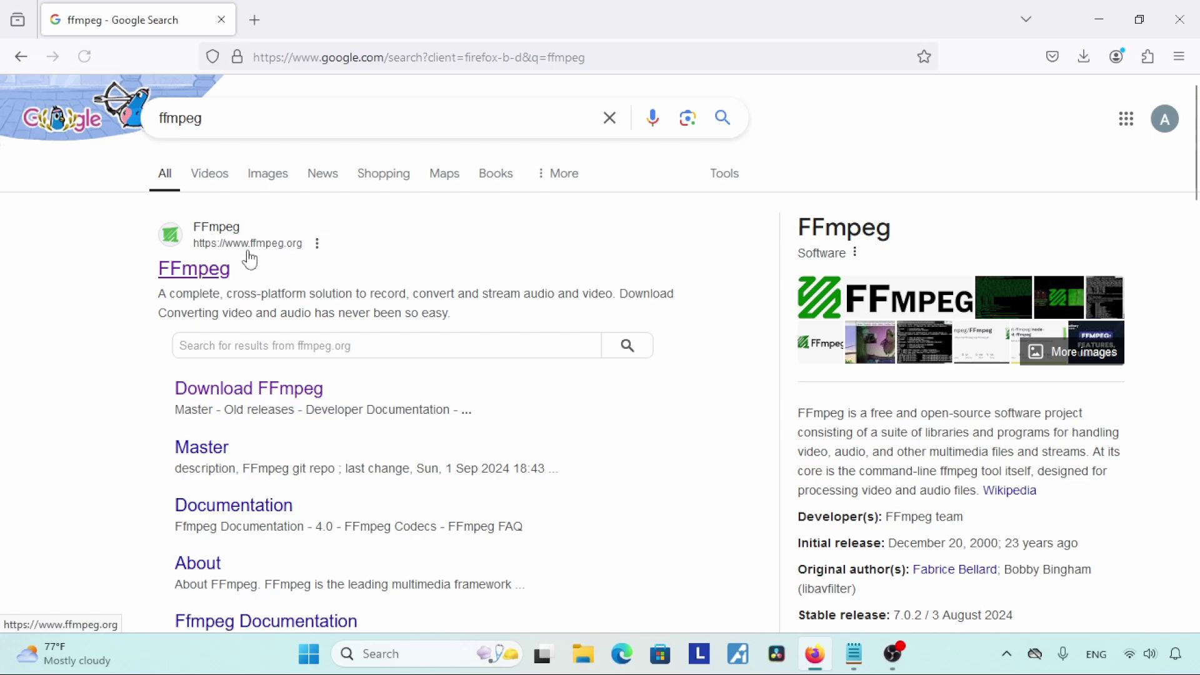
left_click(207, 270)
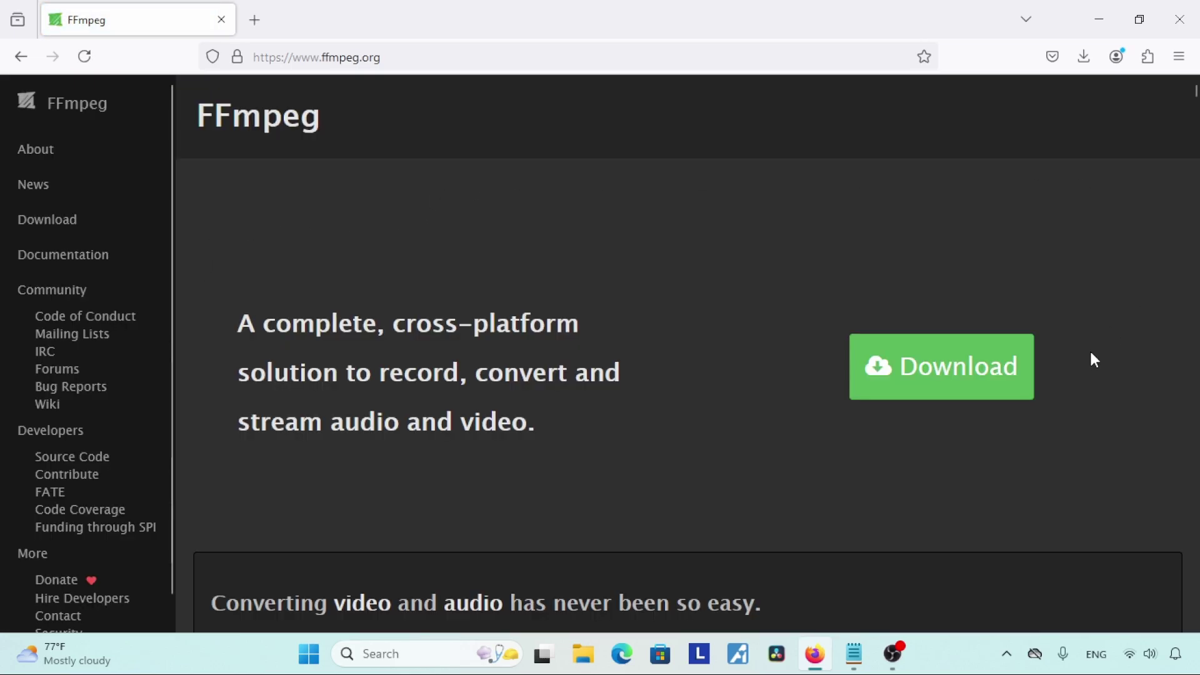
Step: Open FFmpeg's download page and go to the Windows builds from gyan.dev
left_click(977, 362)
scroll(438, 281, "down", 5)
mouse_move(418, 275)
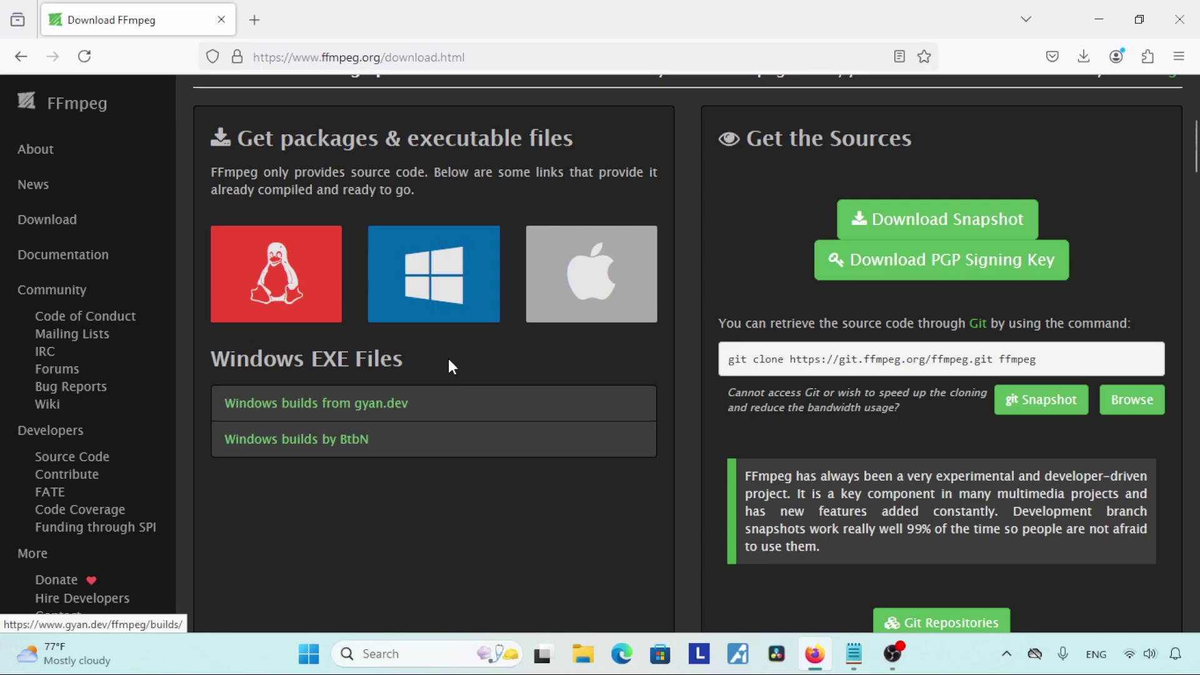
left_click(384, 396)
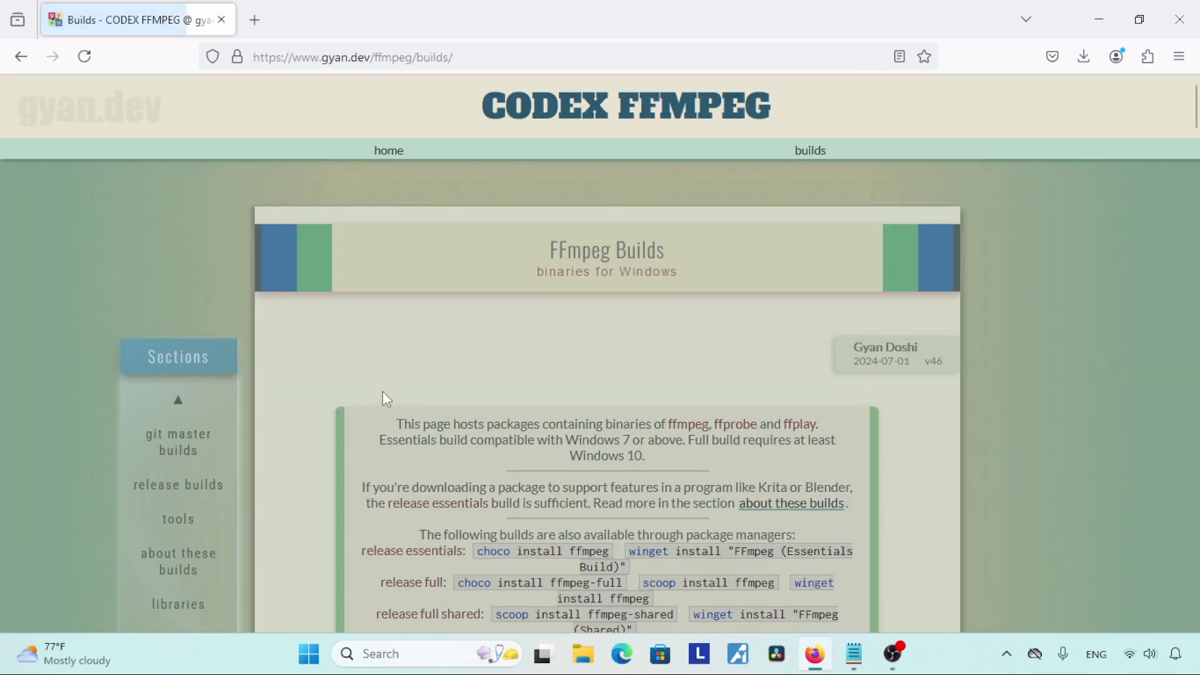
Step: Start downloading ffmpeg-git-full.7z from the latest git master branch build, and cancel the download
scroll(384, 396, "down", 3)
scroll(307, 253, "down", 5)
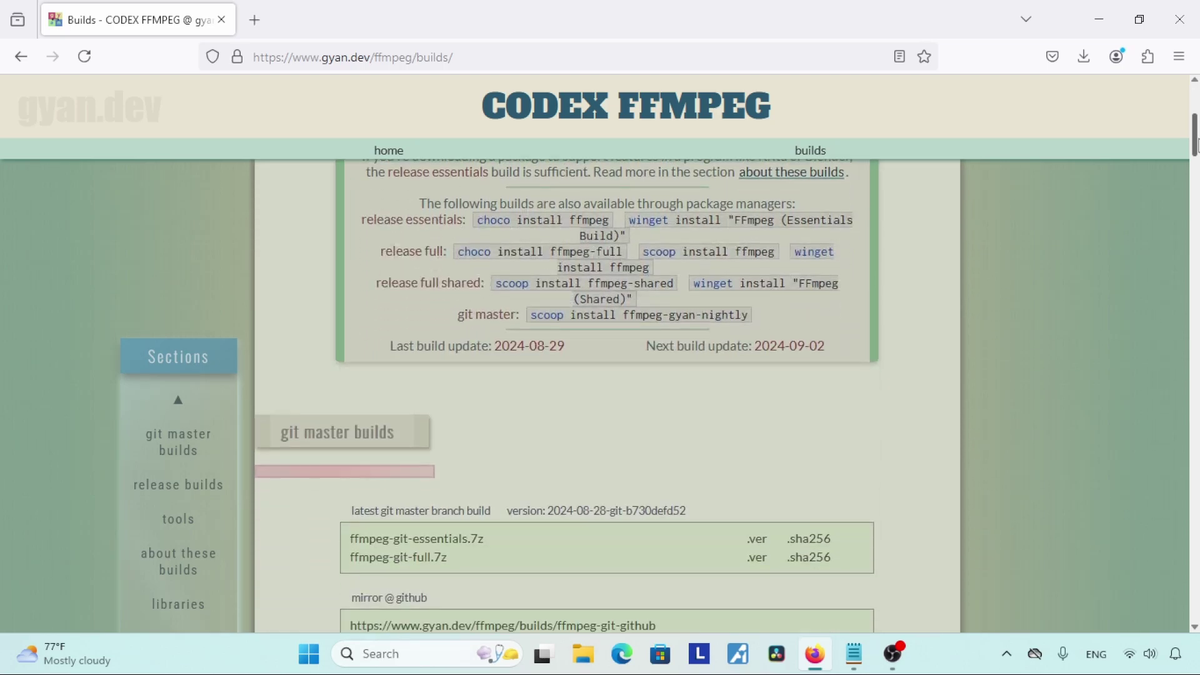
left_click_drag(281, 232, 406, 235)
left_click_drag(470, 358, 456, 359)
left_click(476, 362)
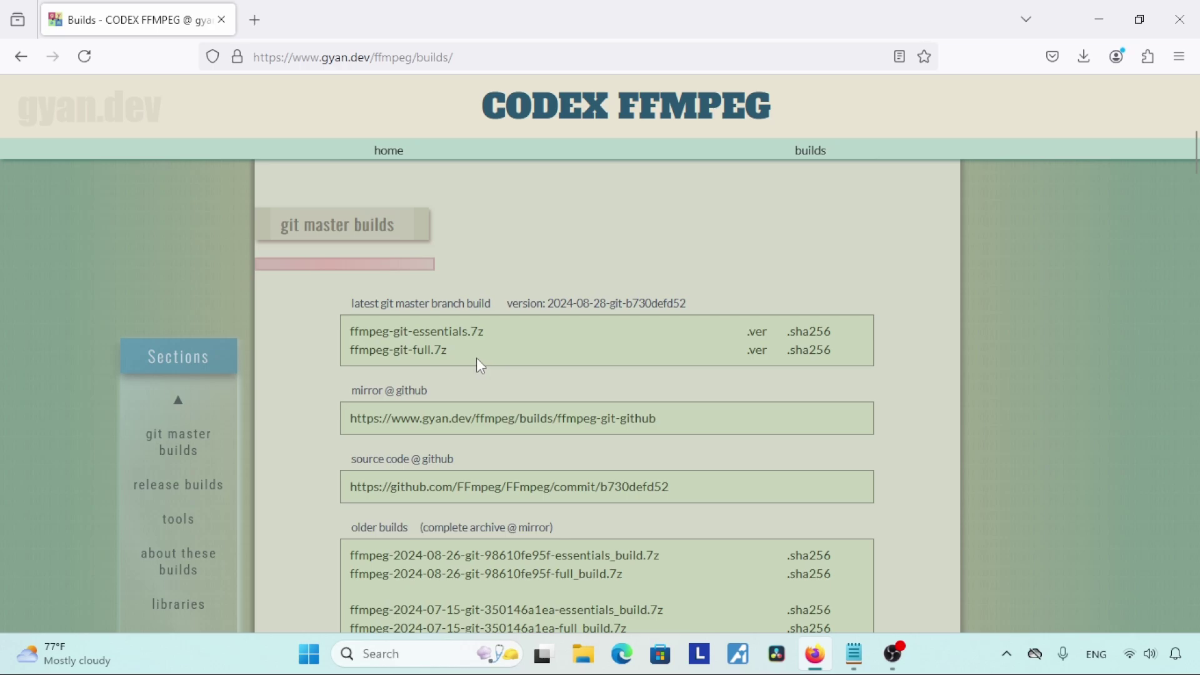
left_click(426, 353)
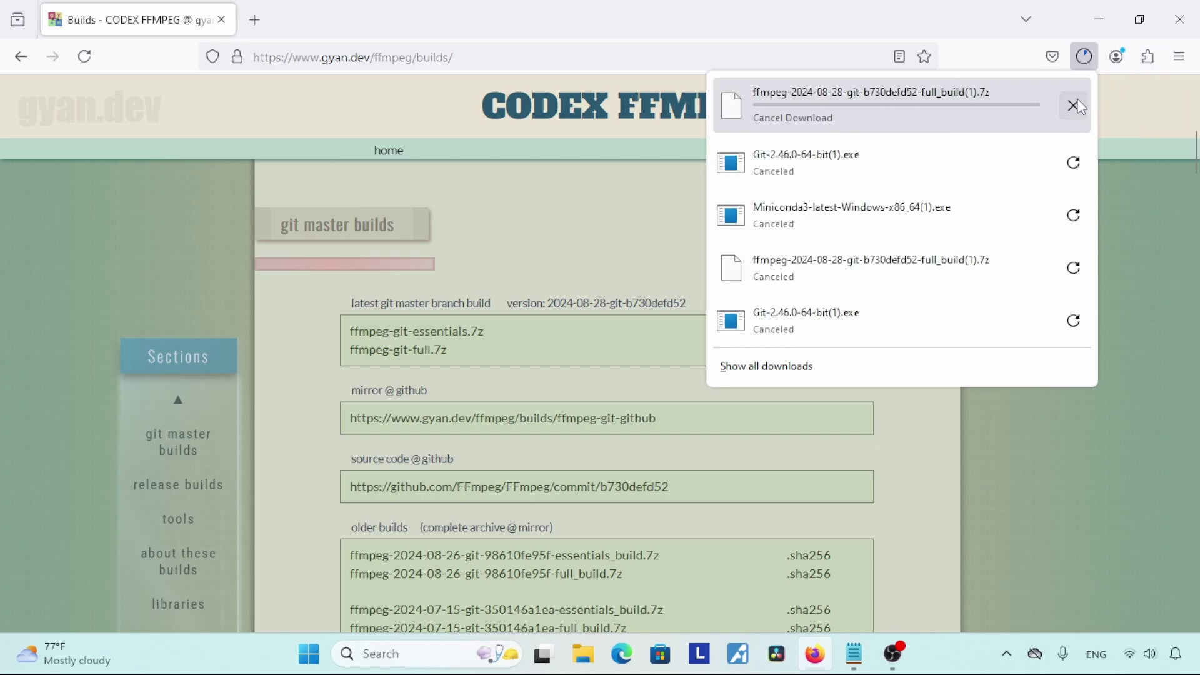
left_click(1074, 101)
left_click(981, 431)
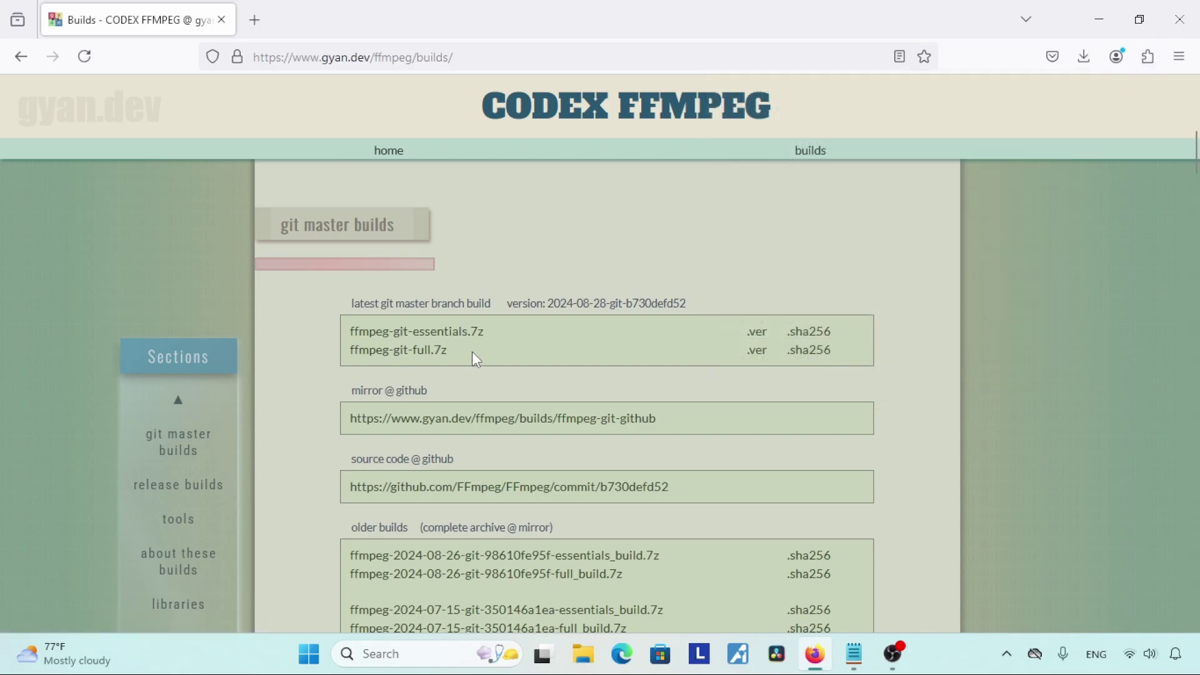
Step: Switch to File Explorer and extract ffmpeg-2024-08-28-git-b730defd52-full_build.7z in Downloads to the suggested folder
left_click(1107, 17)
left_click(583, 654)
left_click(163, 310)
left_click(299, 386)
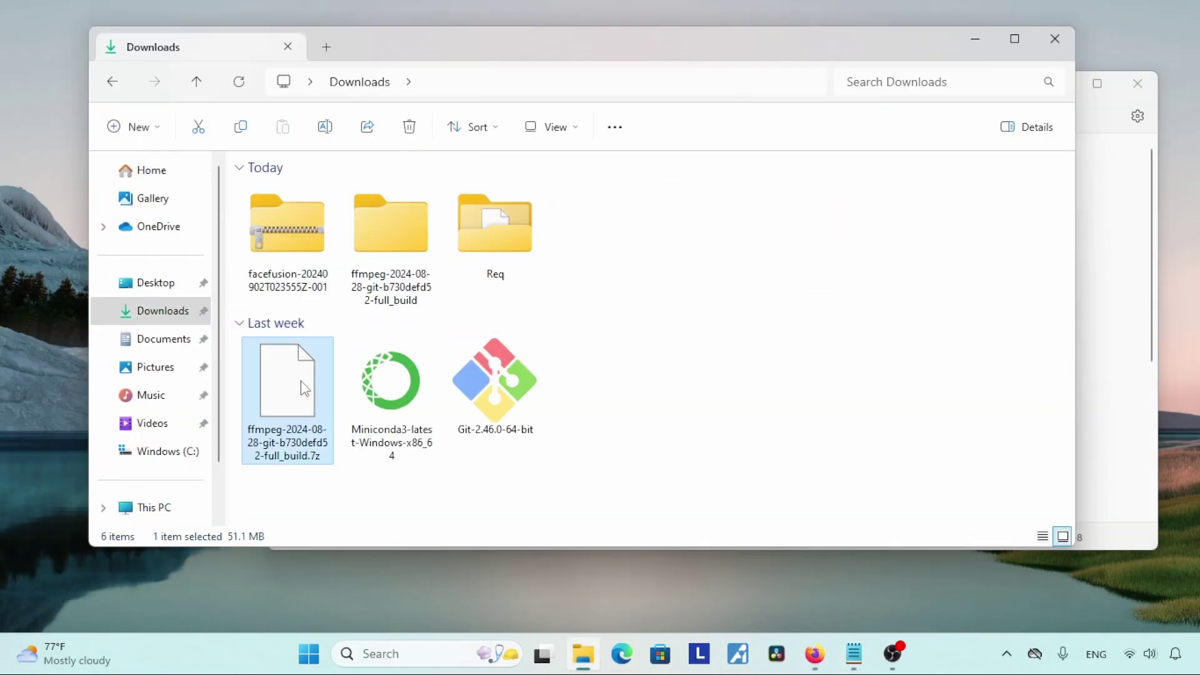
right_click(289, 373)
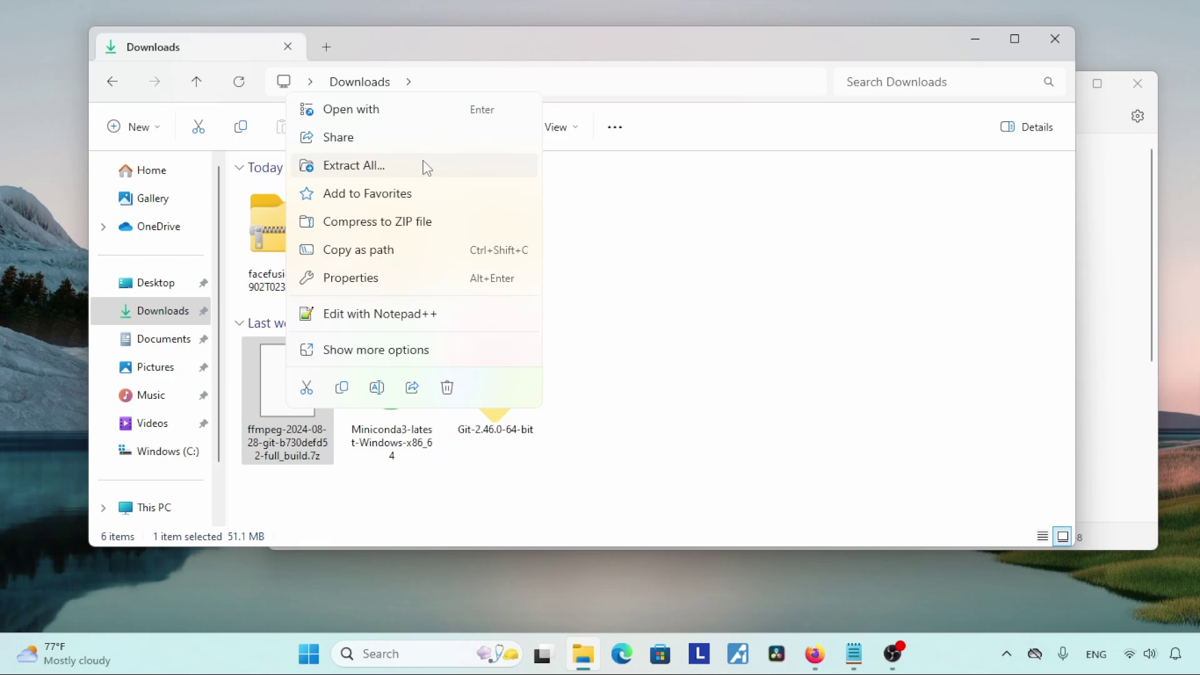
left_click(354, 165)
left_click(758, 493)
Step: Examine the contents of the bin folder inside the extracted ffmpeg build folder
left_click_drag(414, 76, 495, 70)
left_click(439, 239)
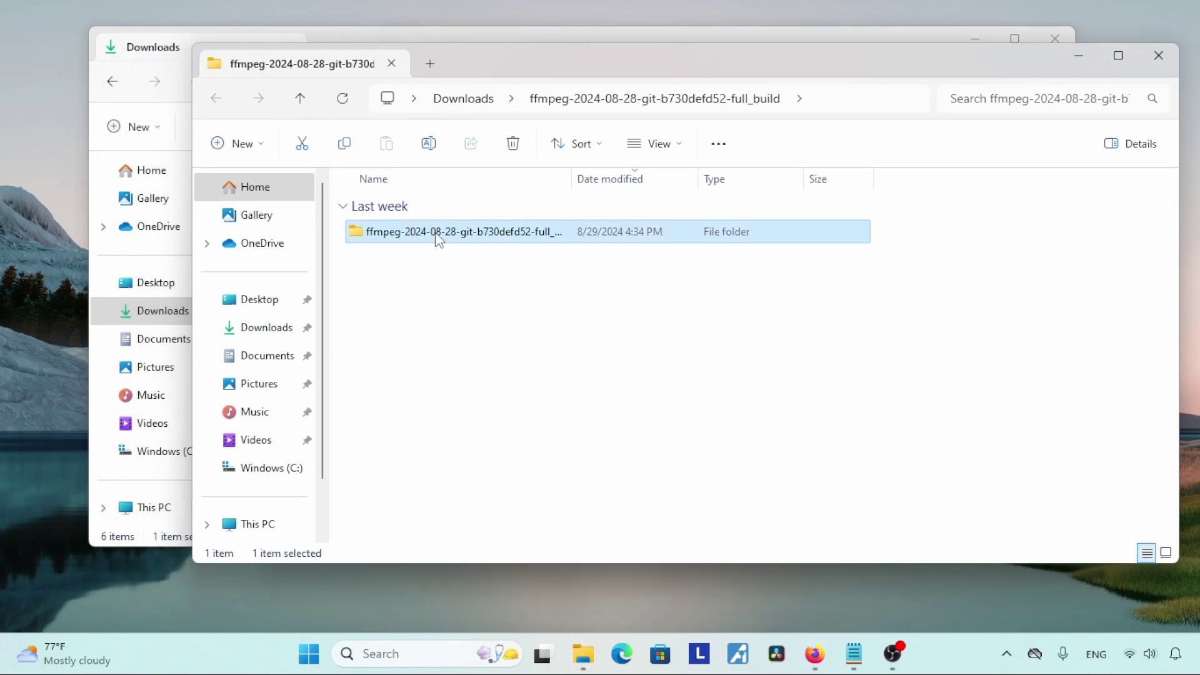
double_click(439, 239)
double_click(433, 285)
left_click_drag(535, 403, 888, 203)
left_click(931, 303)
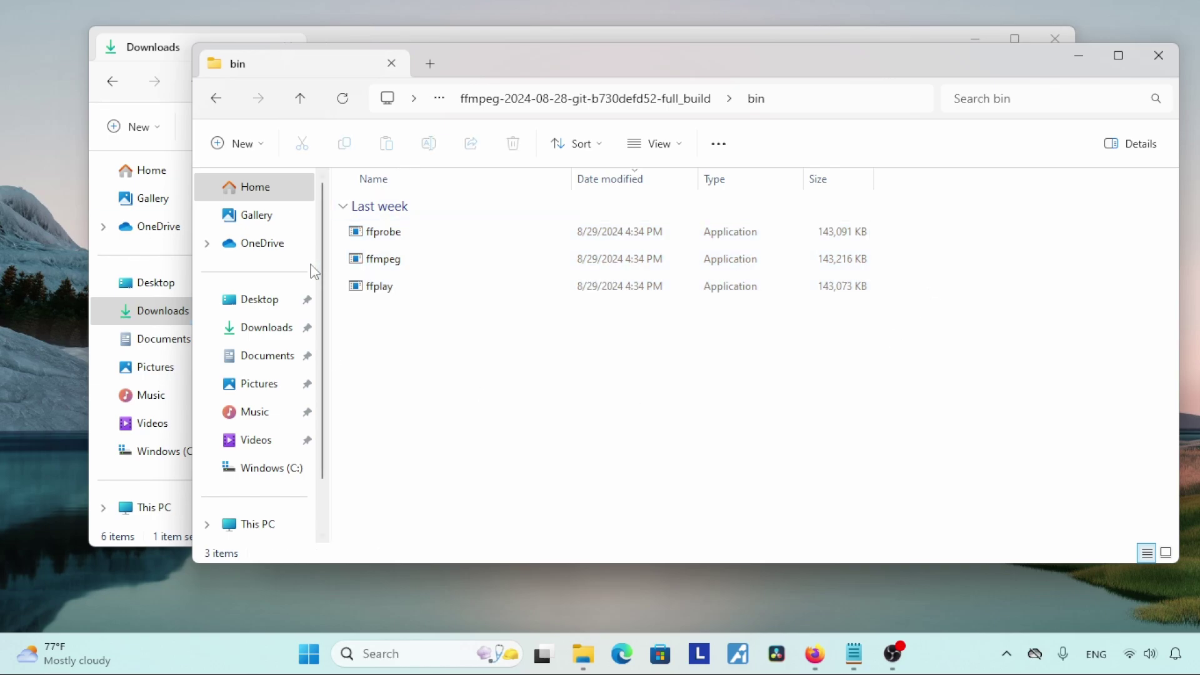
Step: Return to the top level of the extraction and rename the inner build folder as ffmpeg
left_click(217, 99)
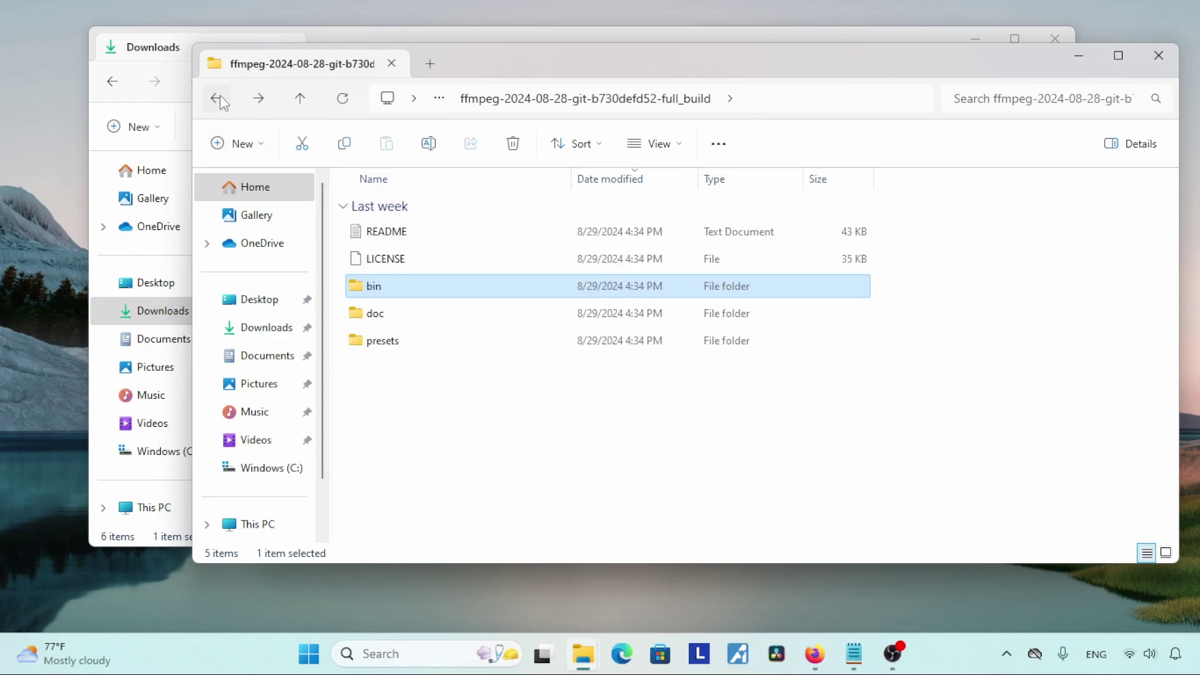
left_click(217, 99)
left_click(423, 230)
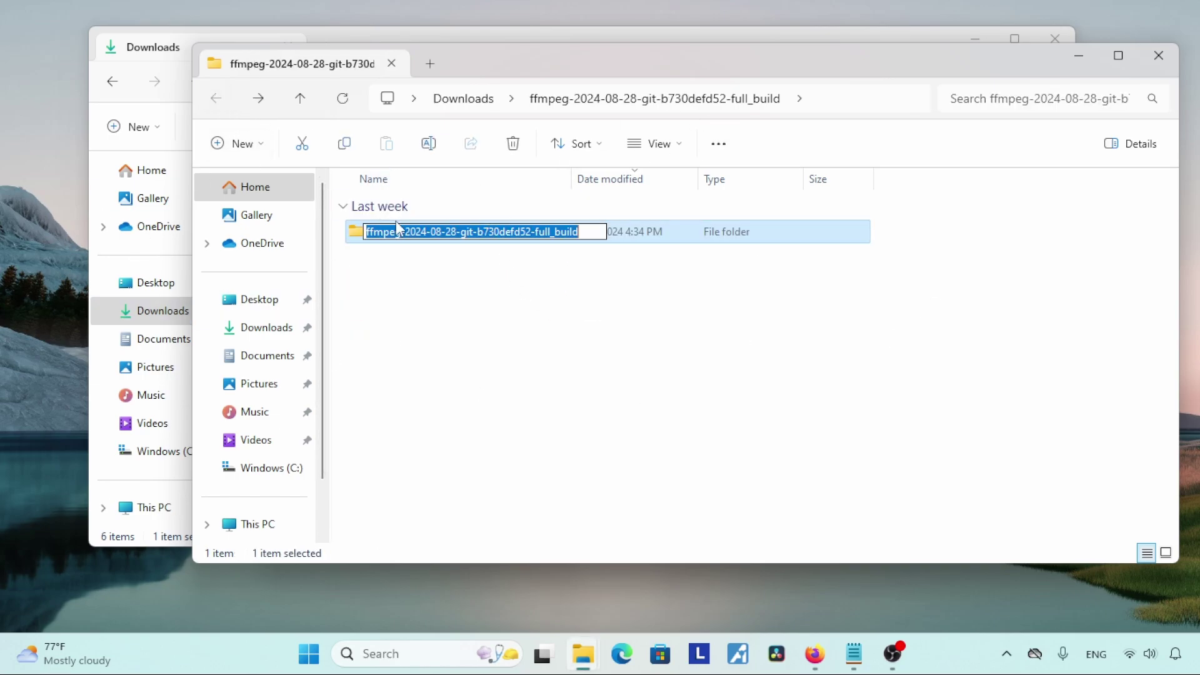
type("ffmpeg")
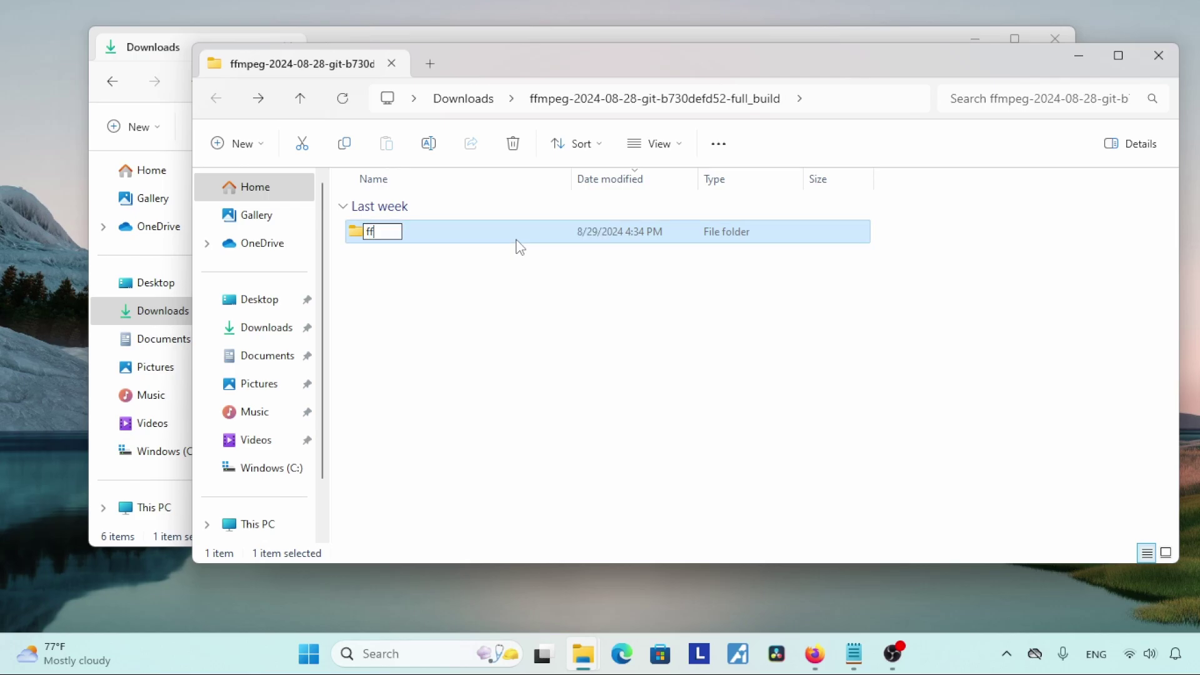
key("Return")
Step: Move the ffmpeg folder to the root of the C: drive and close the emptied extraction window
right_click(519, 247)
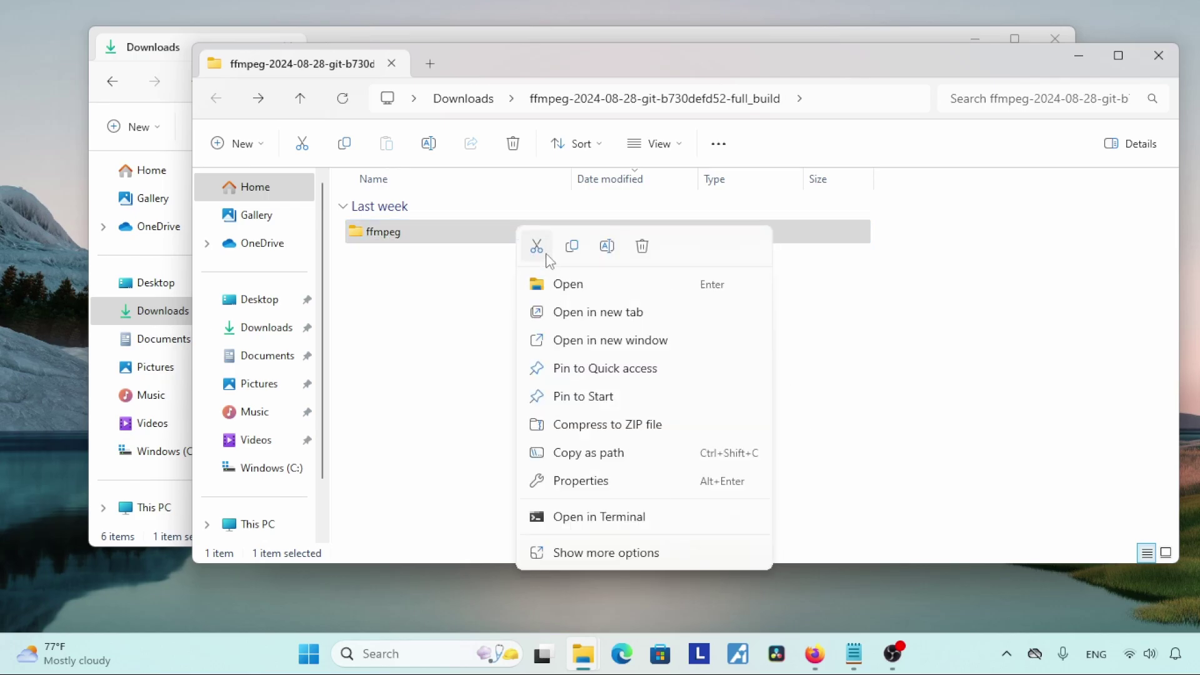
left_click(537, 245)
left_click(141, 375)
scroll(157, 375, "down", 1)
left_click(167, 389)
right_click(403, 369)
left_click(415, 349)
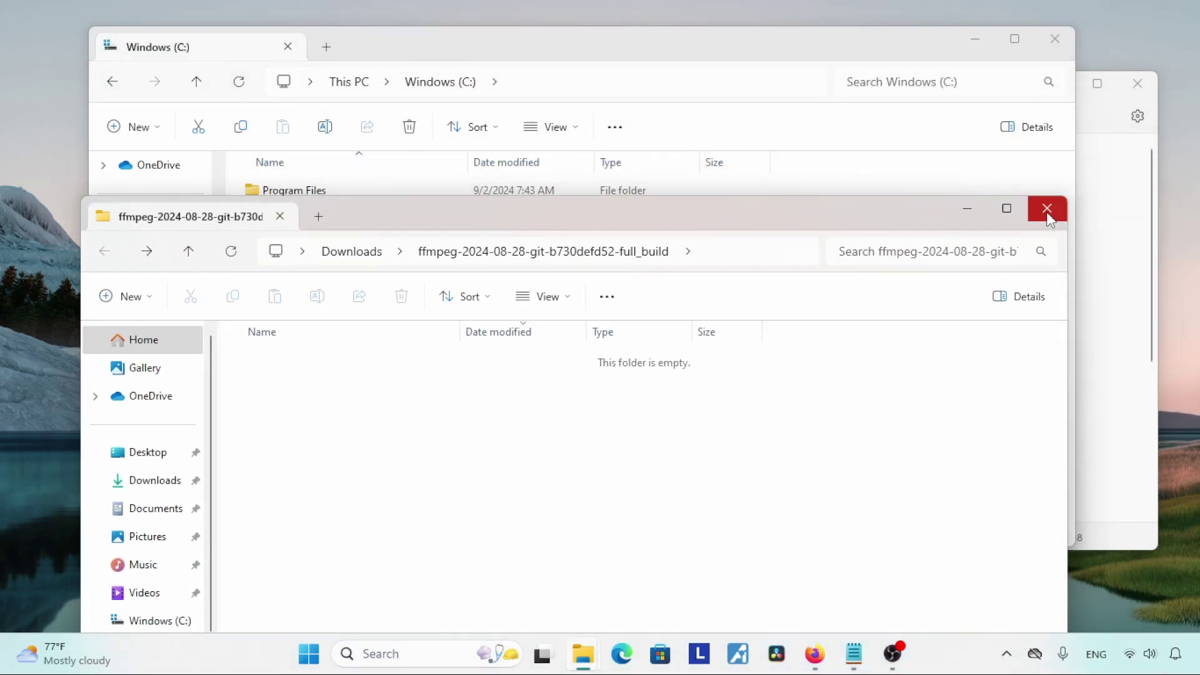
left_click(1047, 208)
Step: Open the bin folder inside C:\ffmpeg and copy its full path
double_click(370, 336)
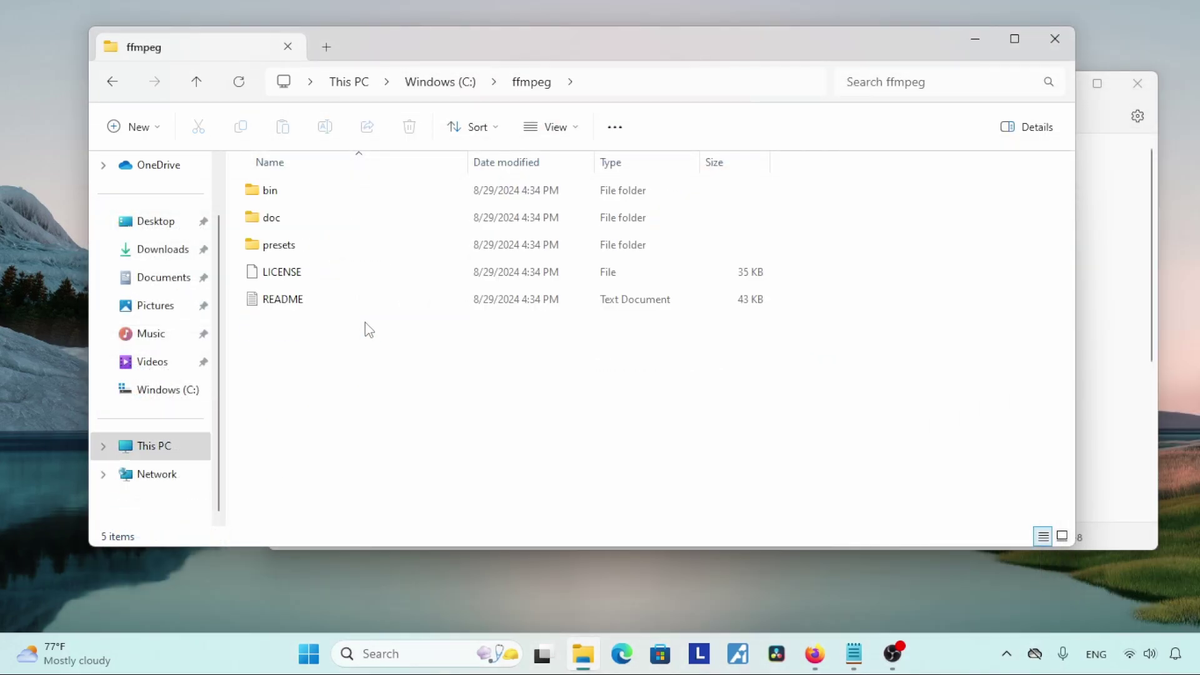
double_click(322, 189)
left_click_drag(637, 59, 706, 85)
left_click(697, 115)
right_click(424, 114)
left_click(474, 160)
left_click_drag(470, 77, 684, 100)
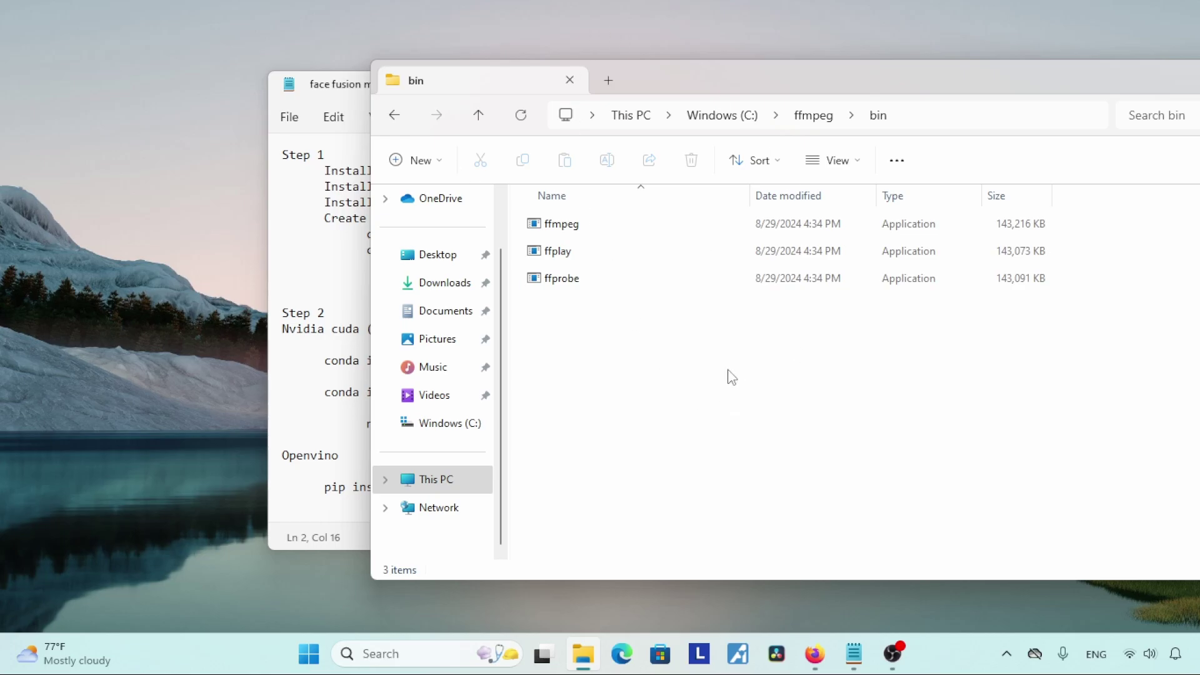
Step: Find the system environment variables settings by searching for envir, and open the Environment Variables dialog
key("super")
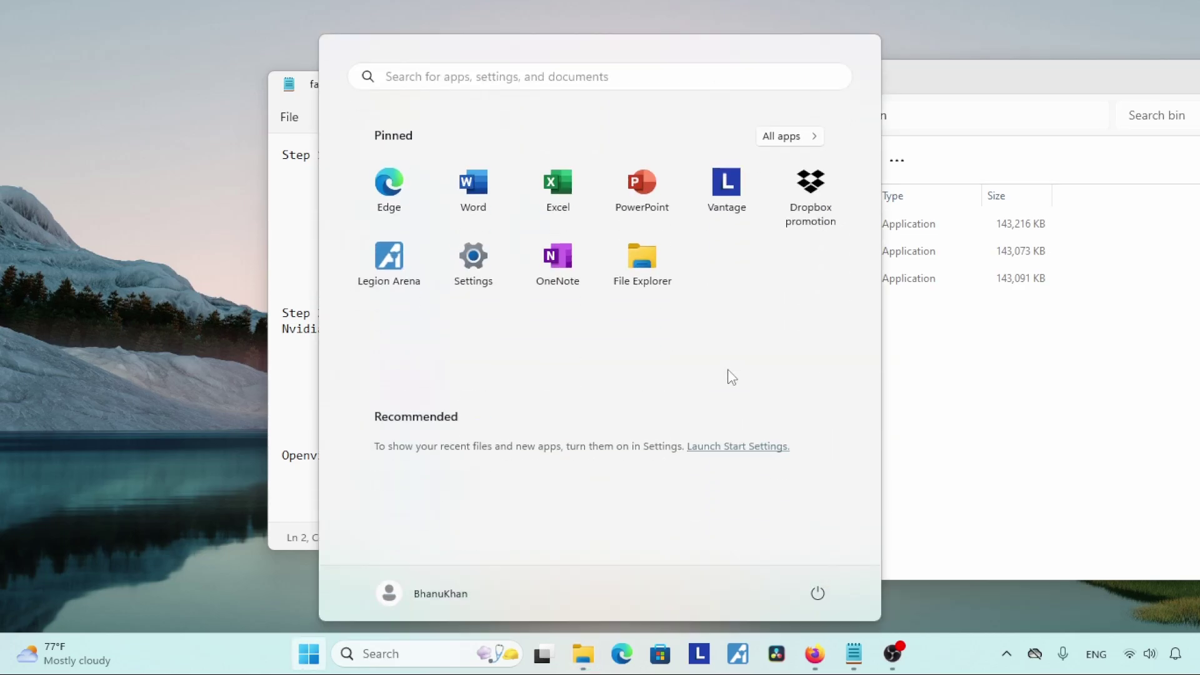
type("envir")
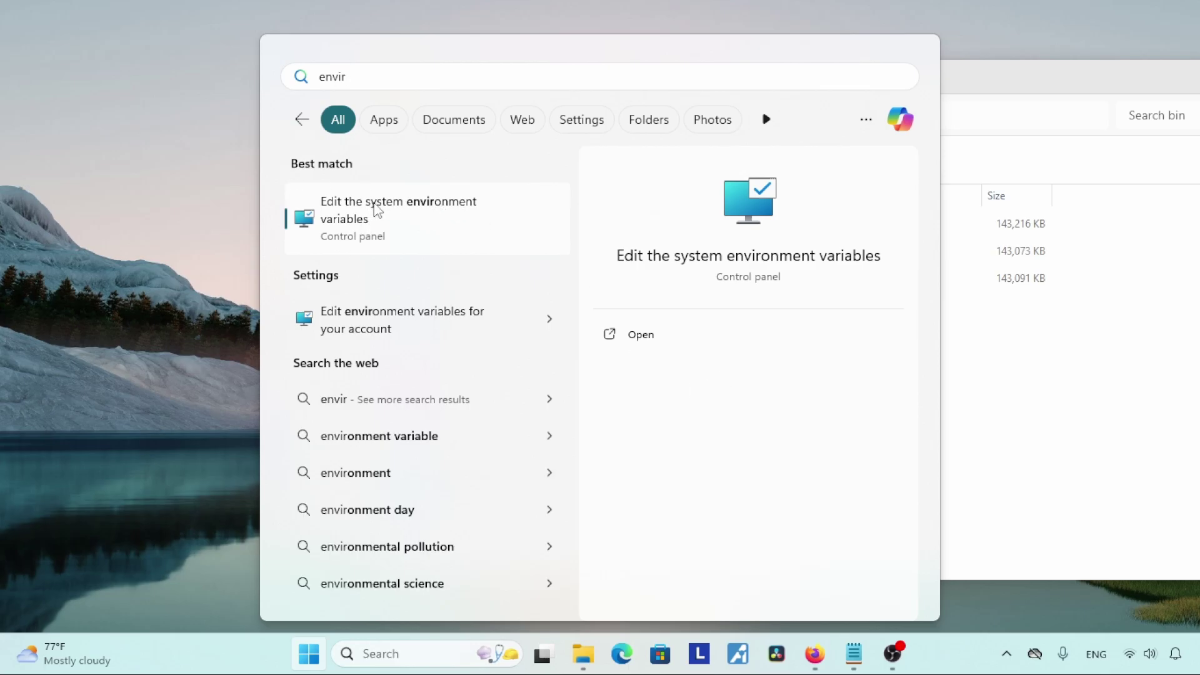
left_click(375, 209)
left_click_drag(279, 133, 306, 82)
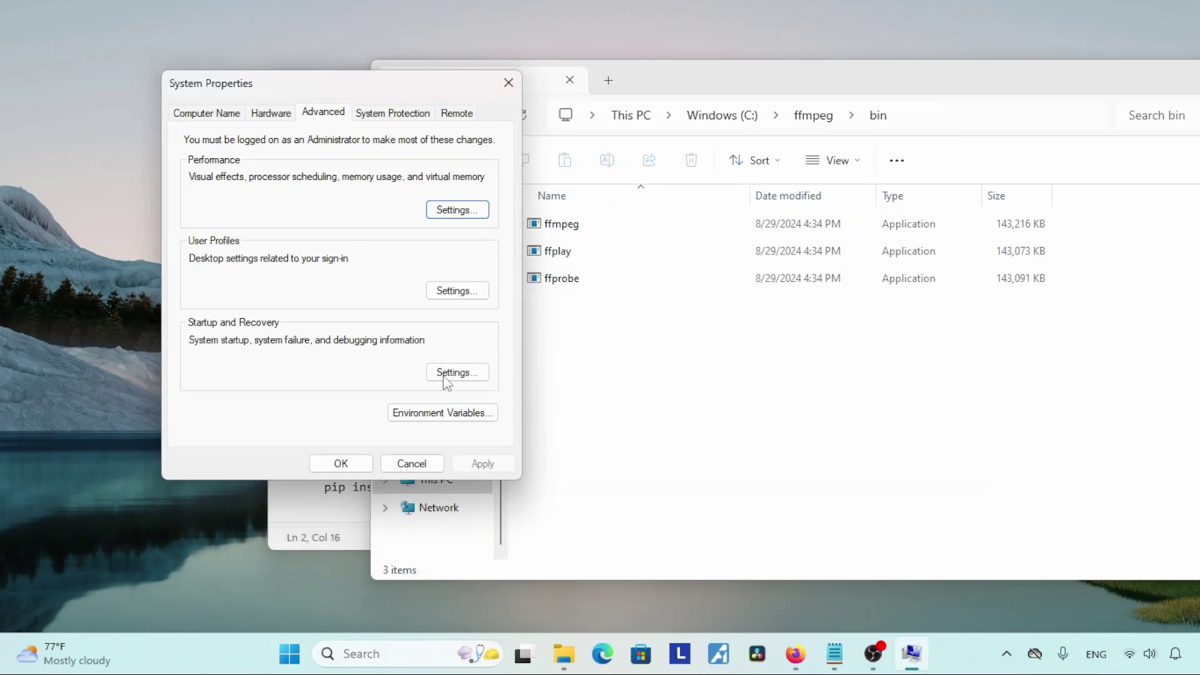
left_click(446, 414)
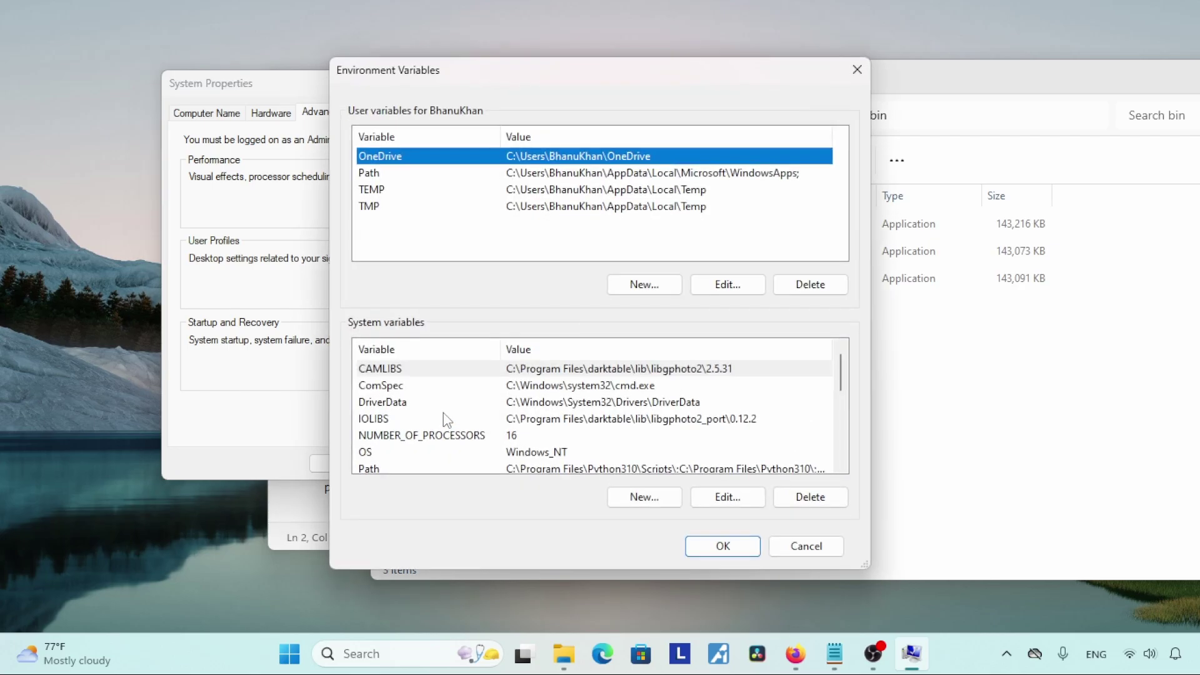
left_click_drag(495, 74, 390, 61)
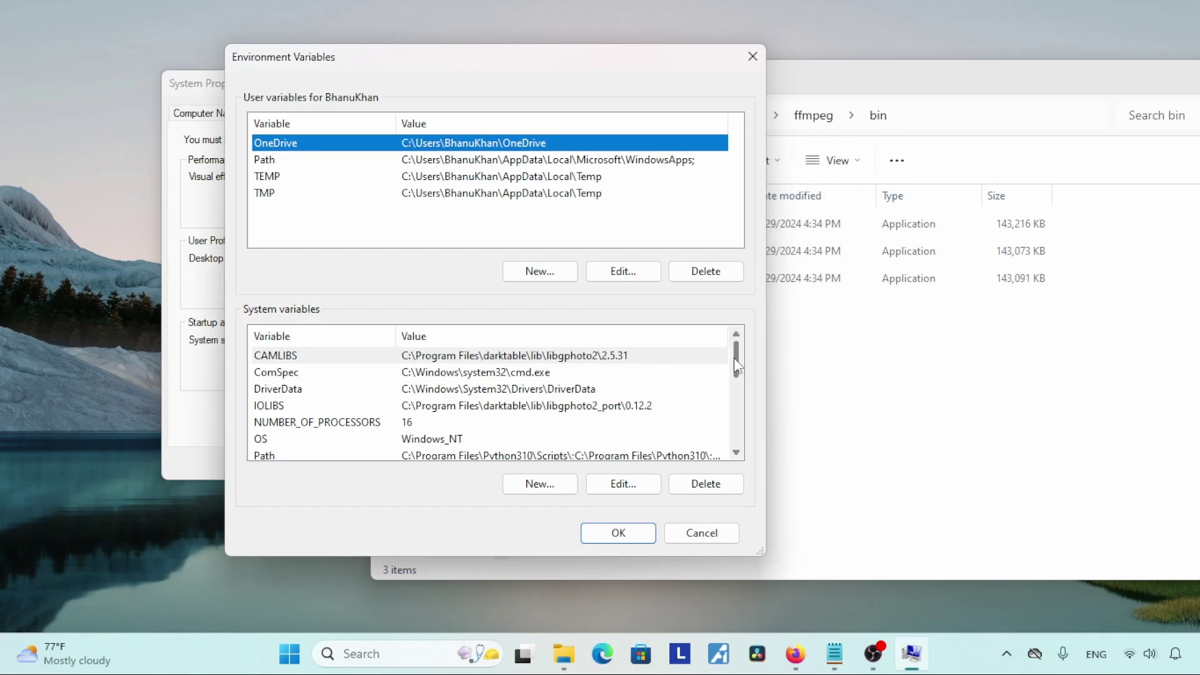
Step: Add C:\ffmpeg\bin as a new entry to the Path system variable
scroll(737, 363, "down", 1)
left_click(373, 411)
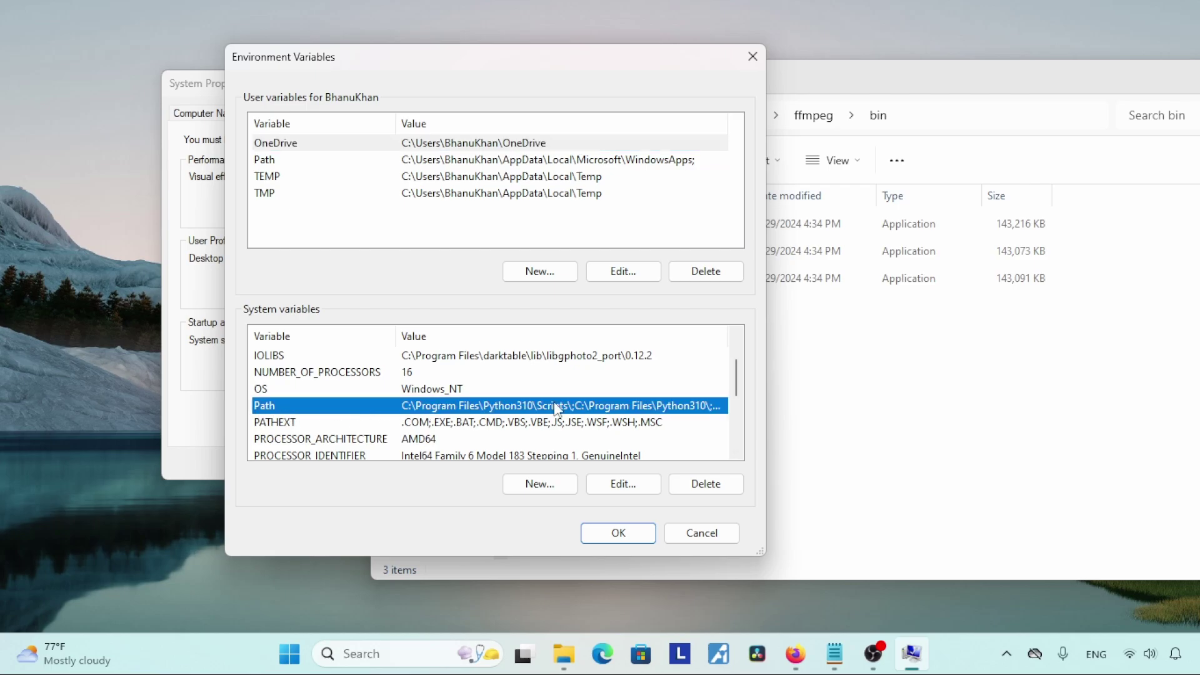
left_click(644, 482)
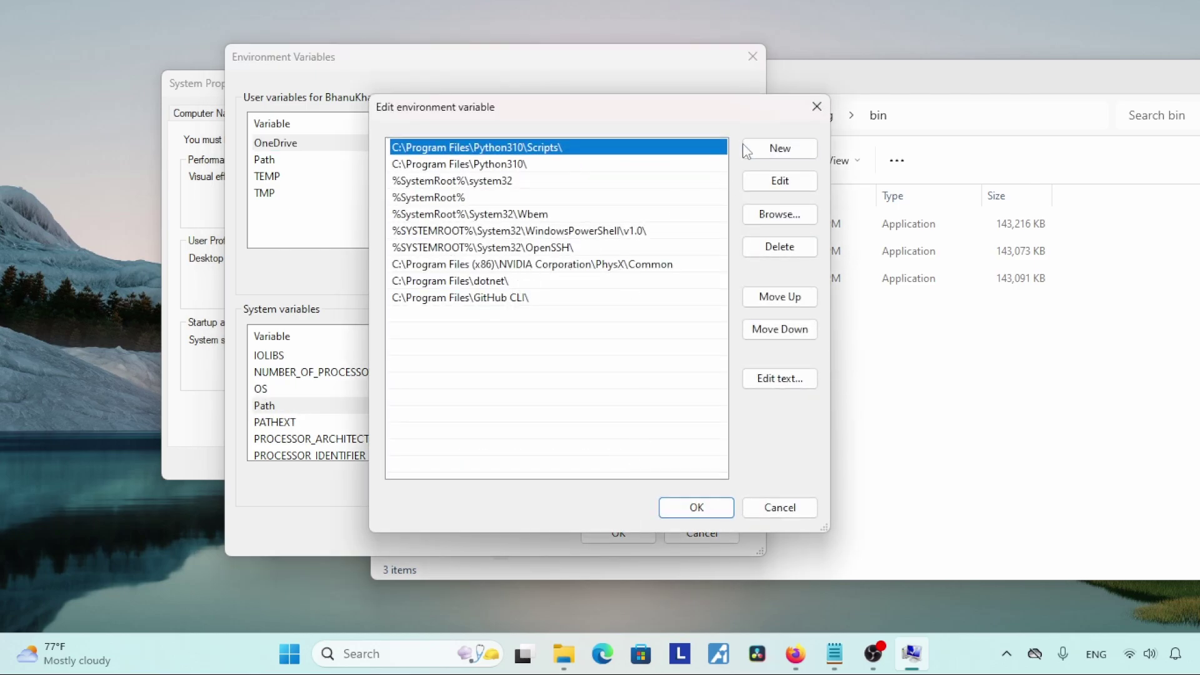
left_click(776, 152)
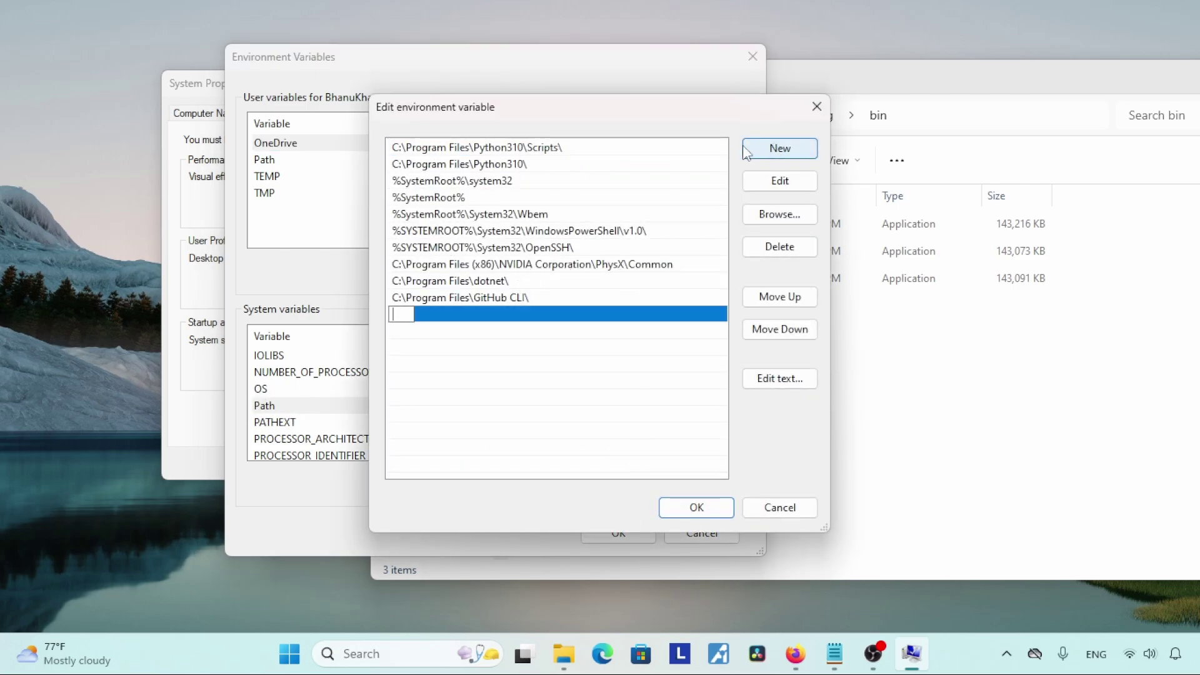
key("ctrl+v")
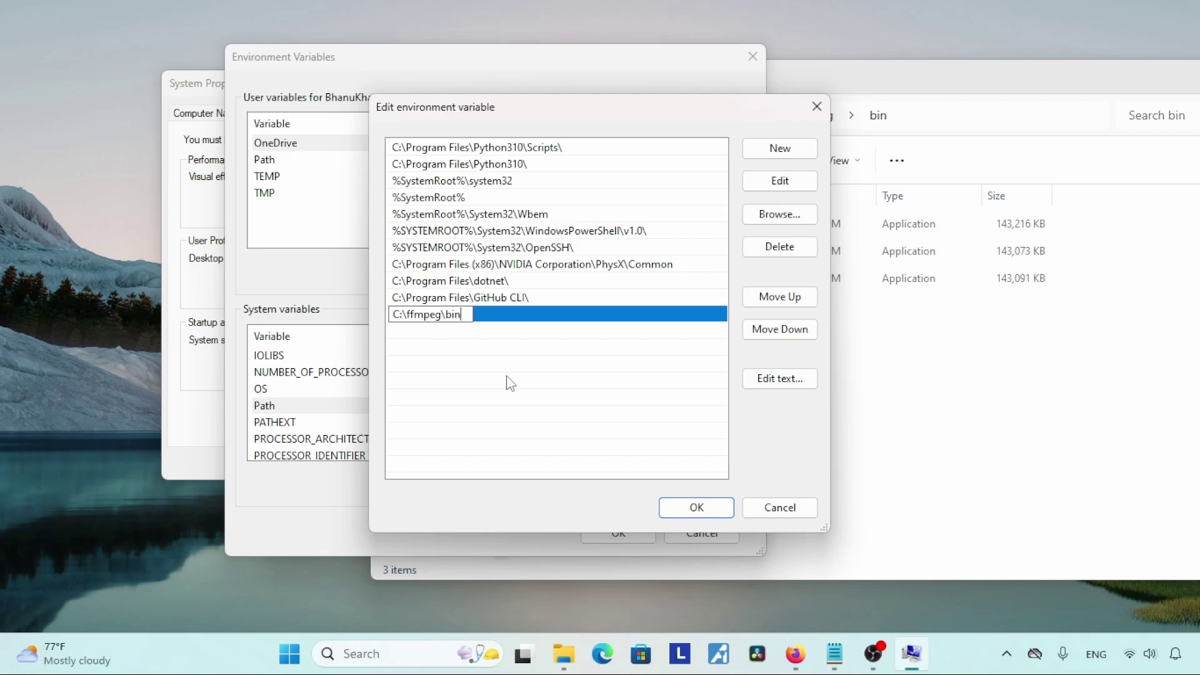
left_click(480, 346)
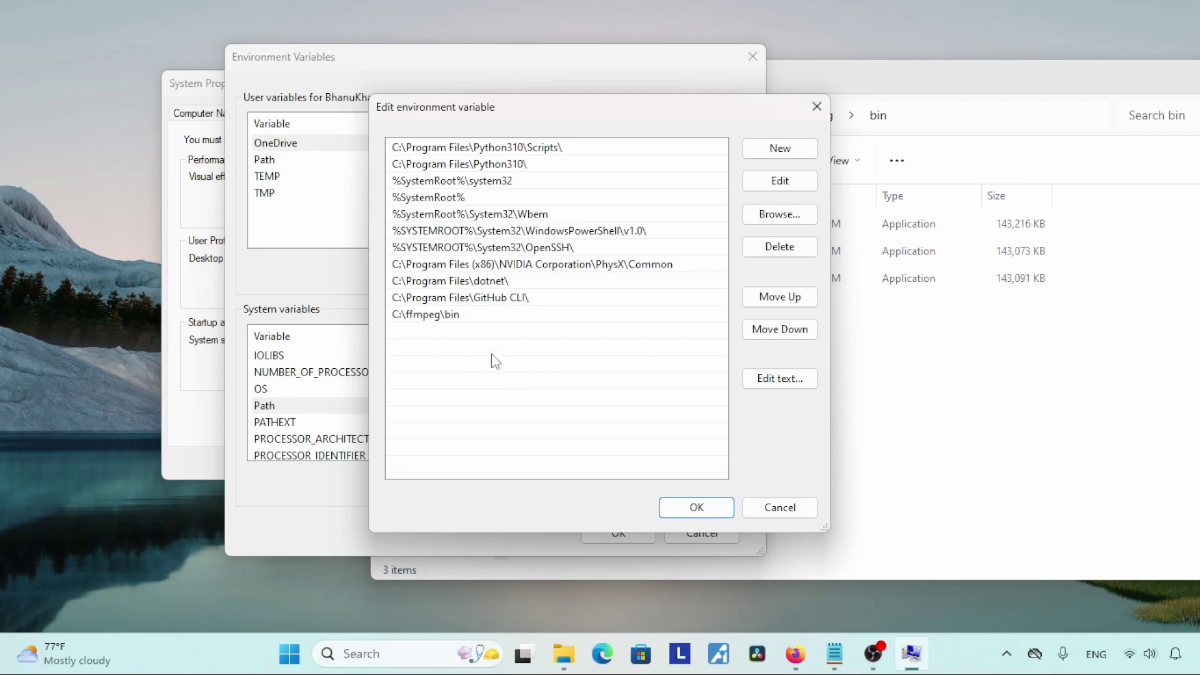
left_click(770, 151)
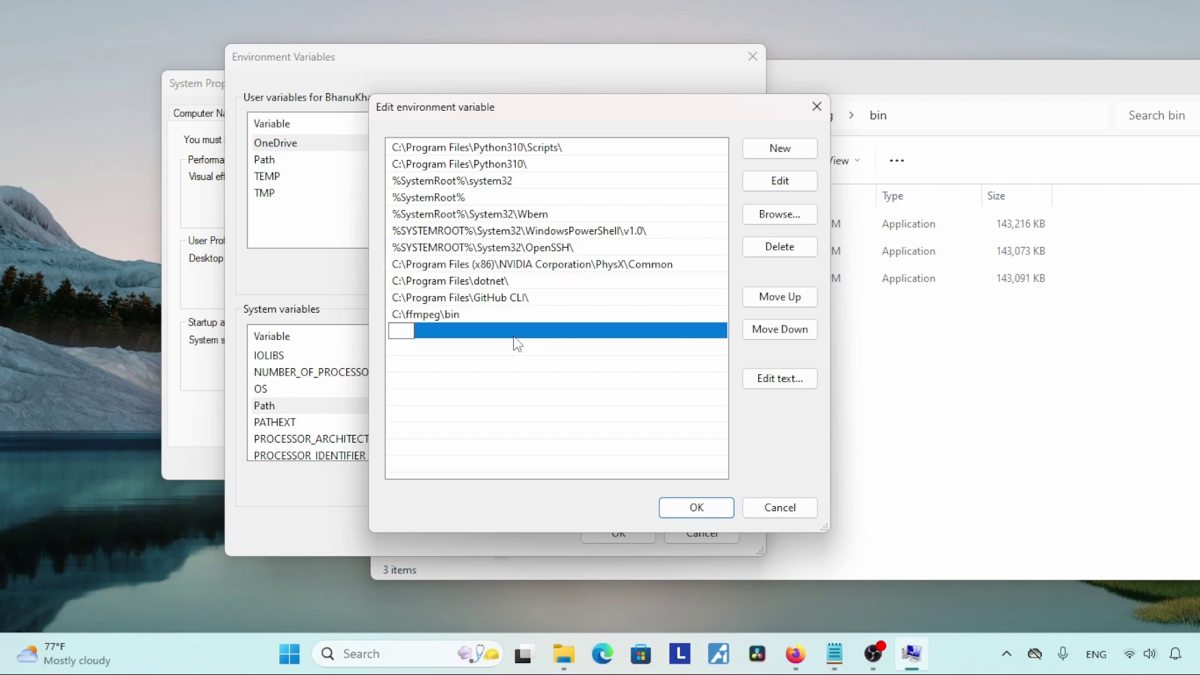
type("C:\\ffmpeg\\bin")
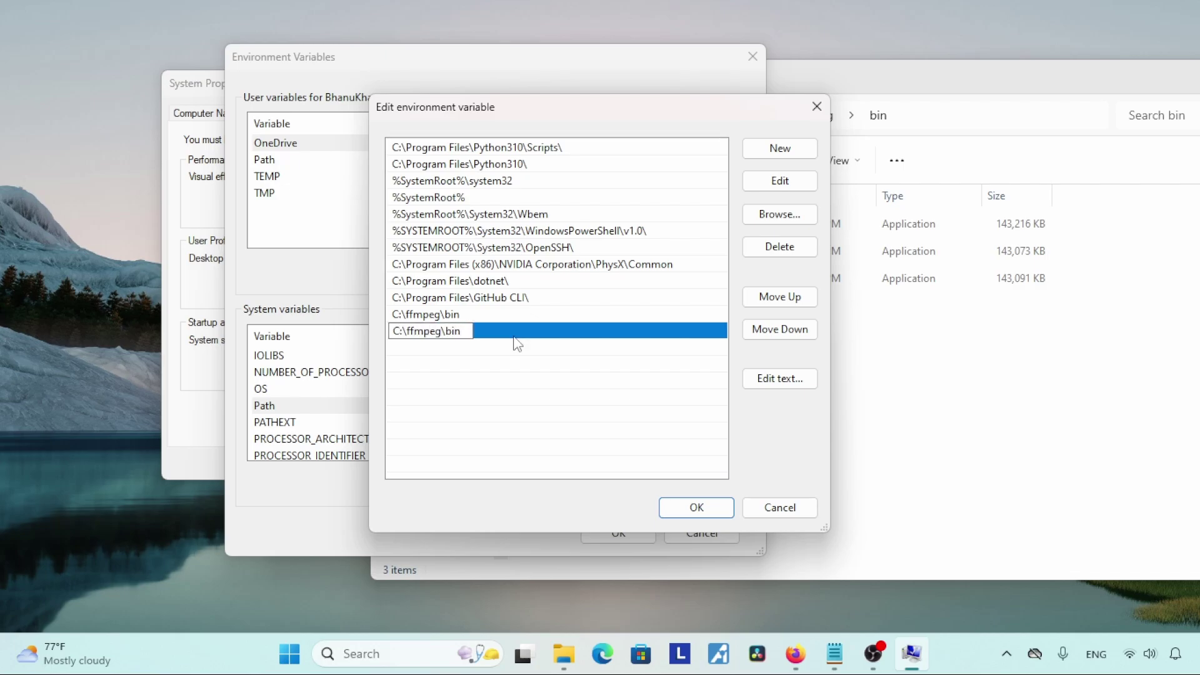
key("ctrl+a")
key("BackSpace")
left_click(546, 385)
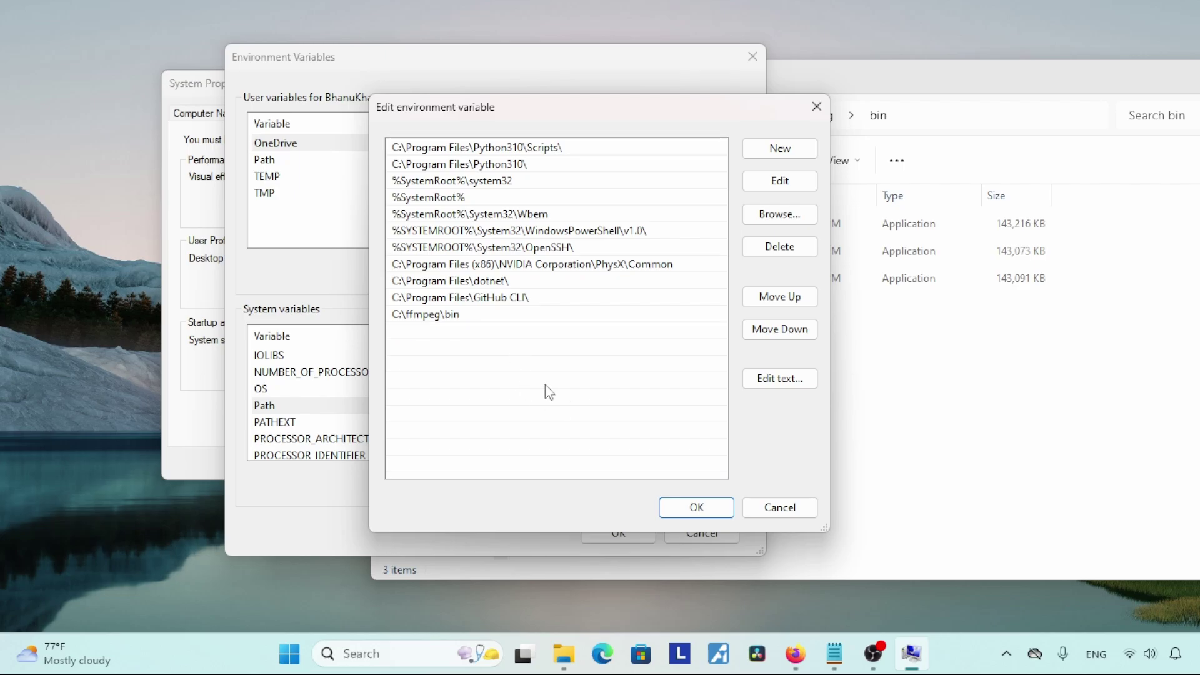
Step: Accept the edited Path variable and close the Environment Variables and System Properties dialogs with the changes applied
left_click_drag(623, 118, 534, 92)
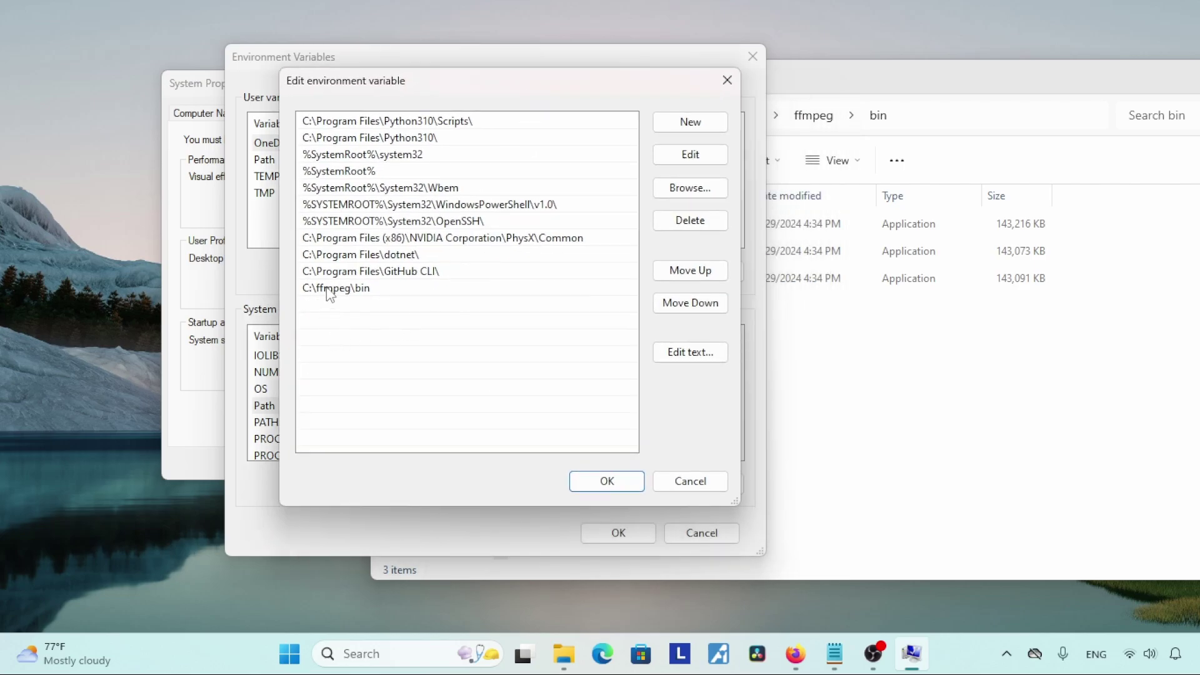
left_click(597, 480)
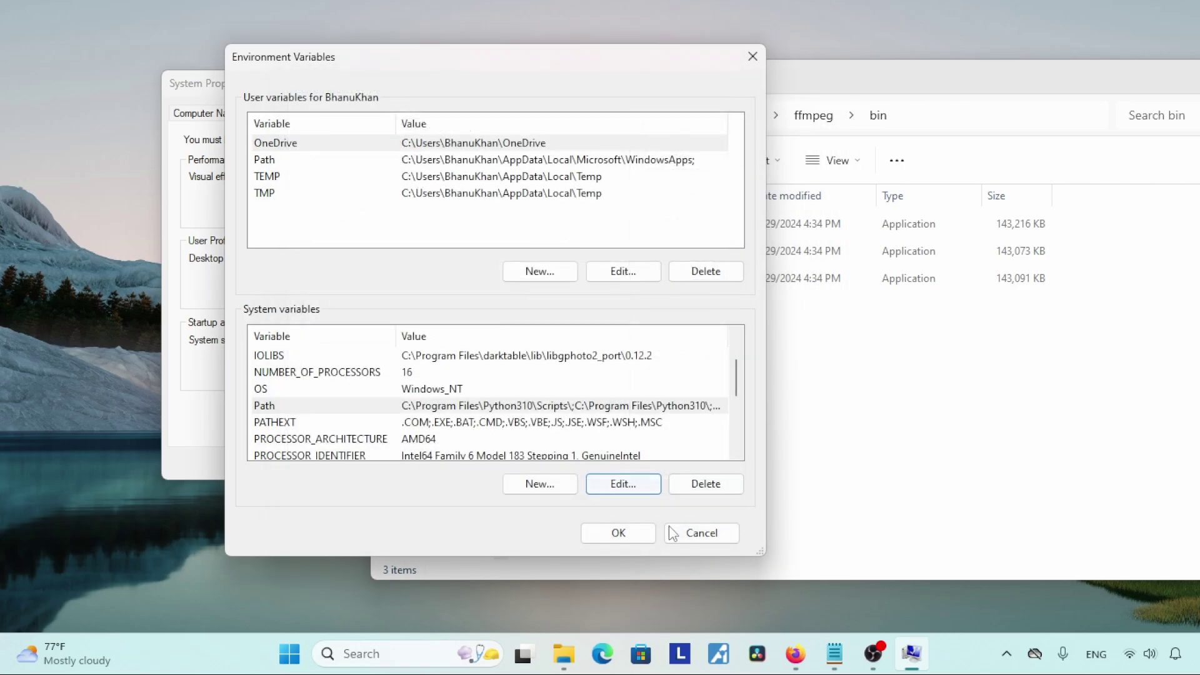
left_click(617, 533)
left_click(350, 461)
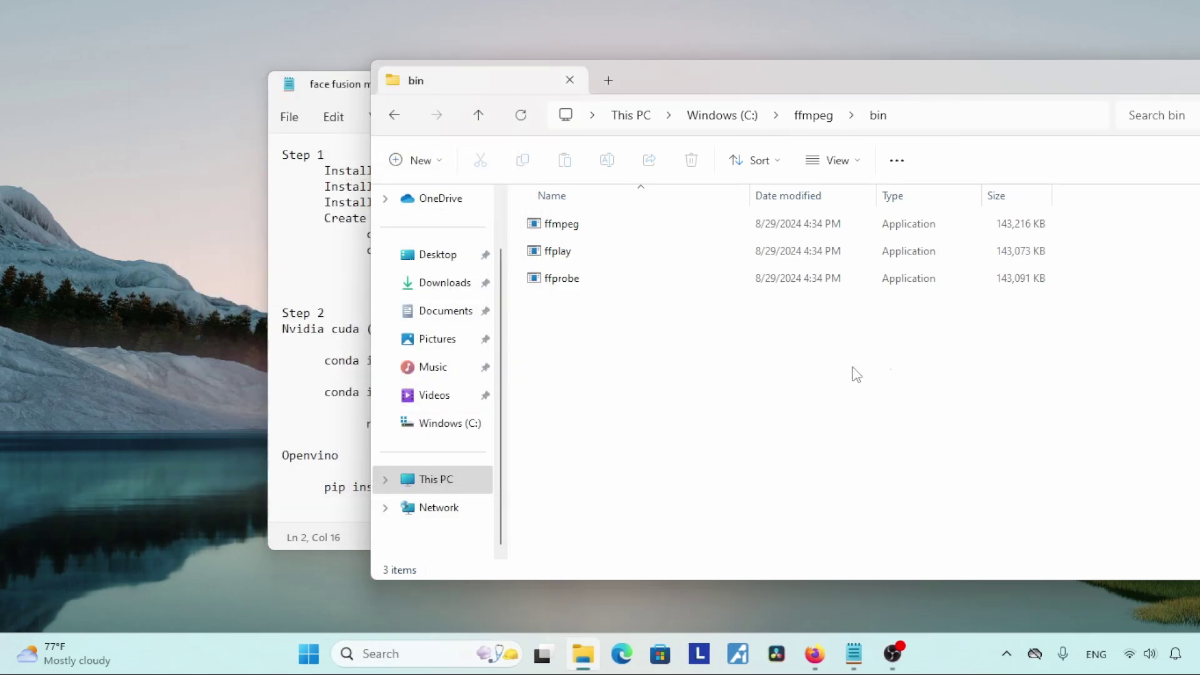
Step: Open Command Prompt by searching for comm and run ffmpeg to check the FFmpeg installation
key("super")
type("c")
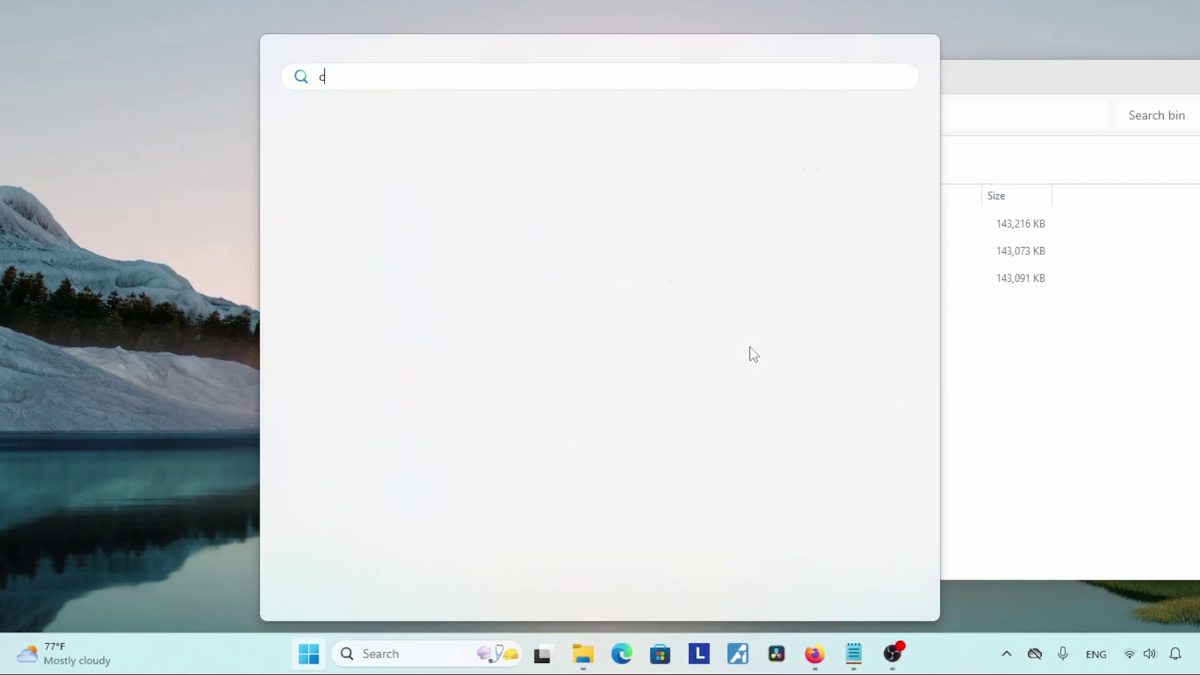
type("omm")
key("Return")
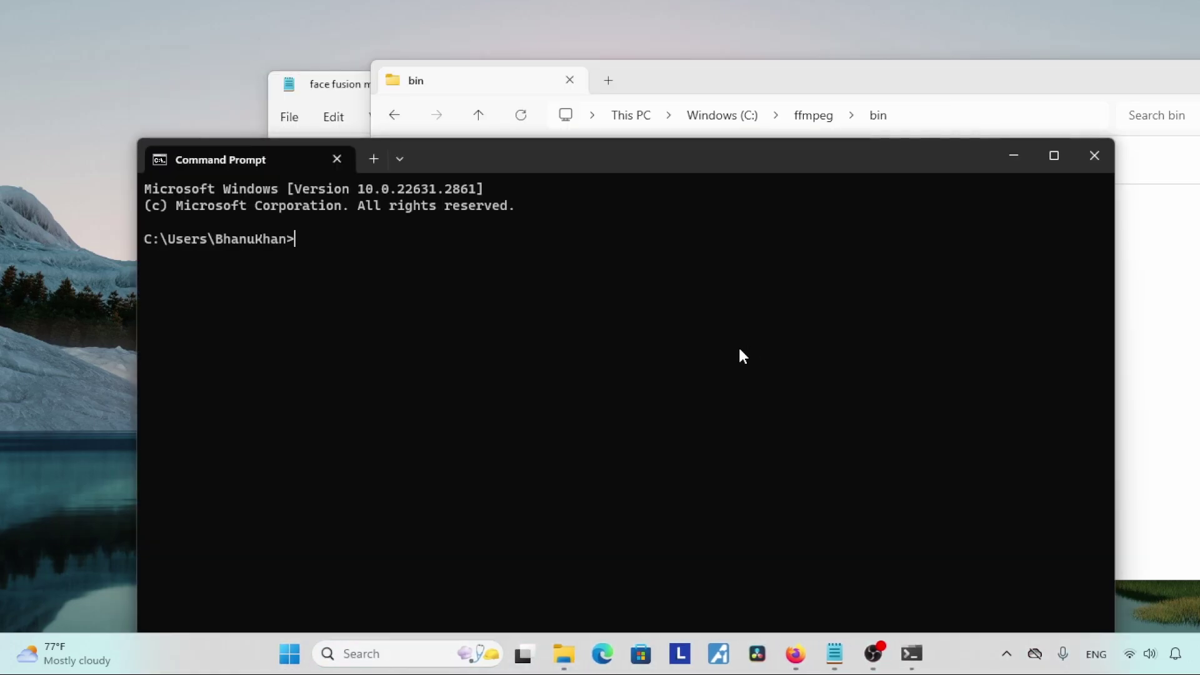
type("ffmpeg")
key("Return")
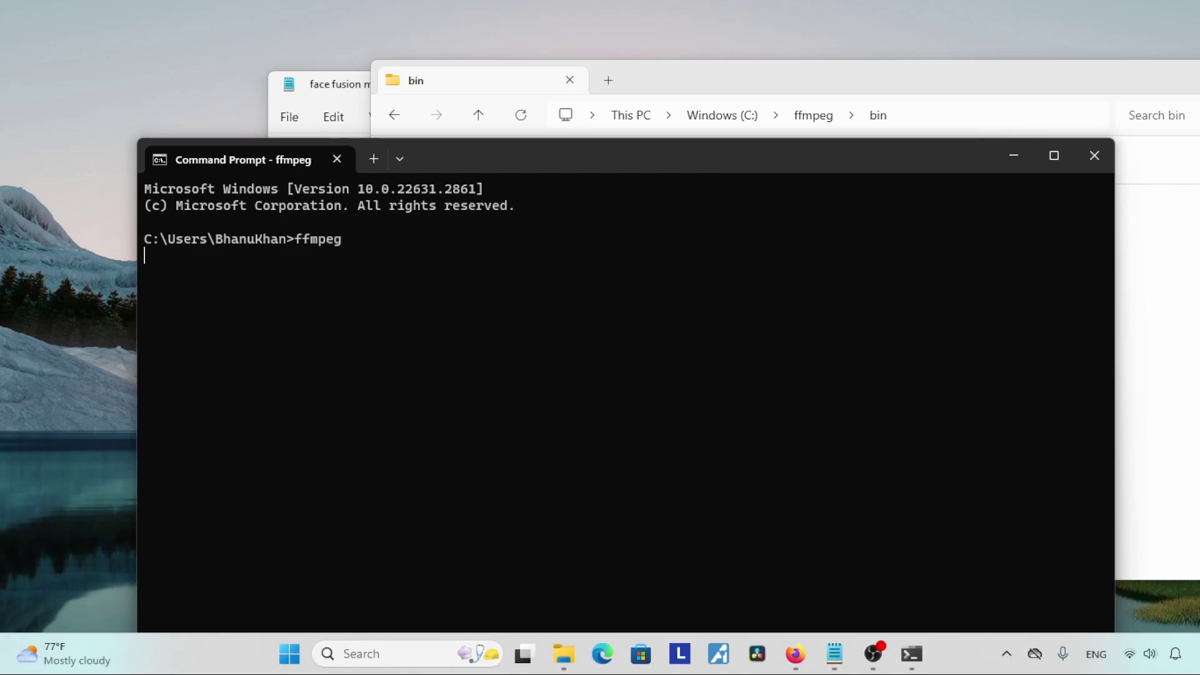
Step: Examine the version and configuration lines of the ffmpeg output, then close Command Prompt
left_click_drag(473, 160, 436, 116)
left_click(337, 204)
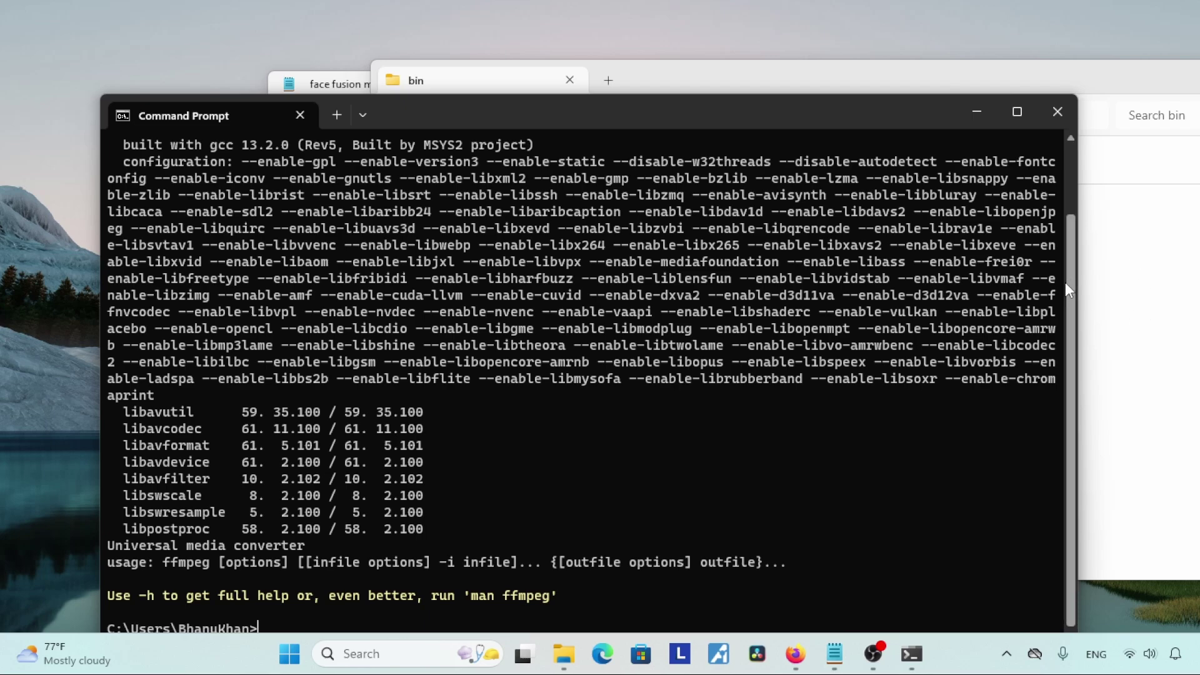
scroll(1065, 285, "up", 2)
left_click_drag(194, 212, 933, 231)
key("ctrl+c")
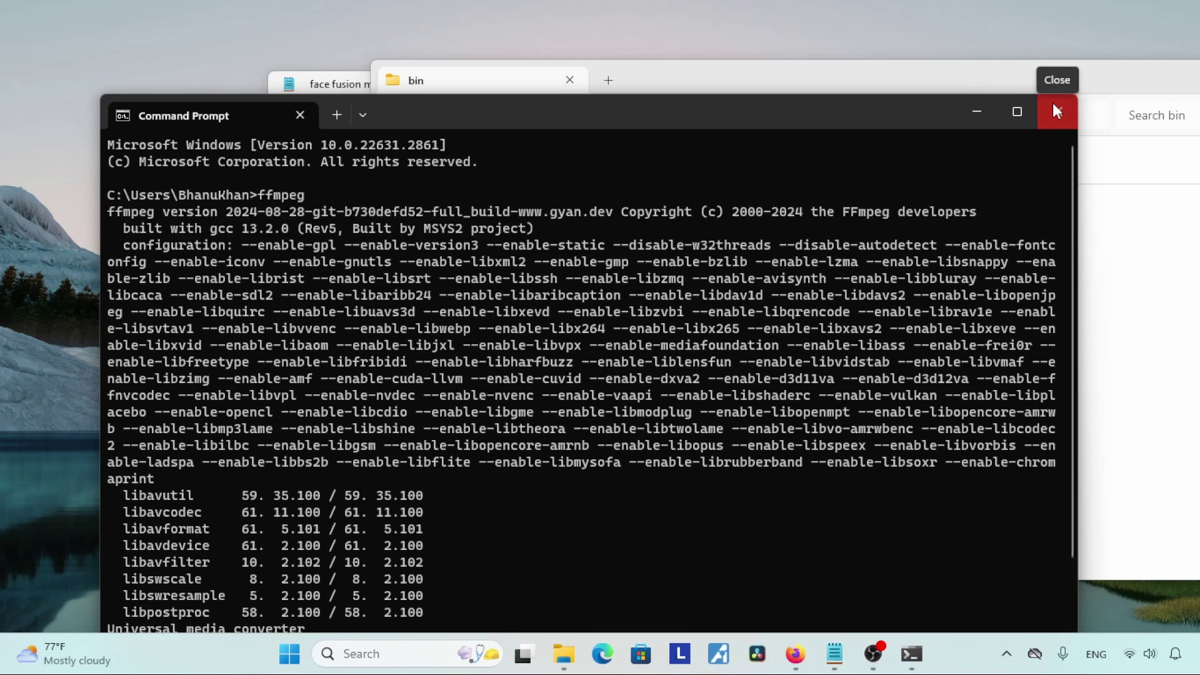
left_click(1056, 110)
Step: Close the File Explorer window and select the word miniconda in the Notepad installation notes
left_click_drag(831, 64, 707, 123)
left_click(917, 102)
left_click_drag(710, 215, 639, 222)
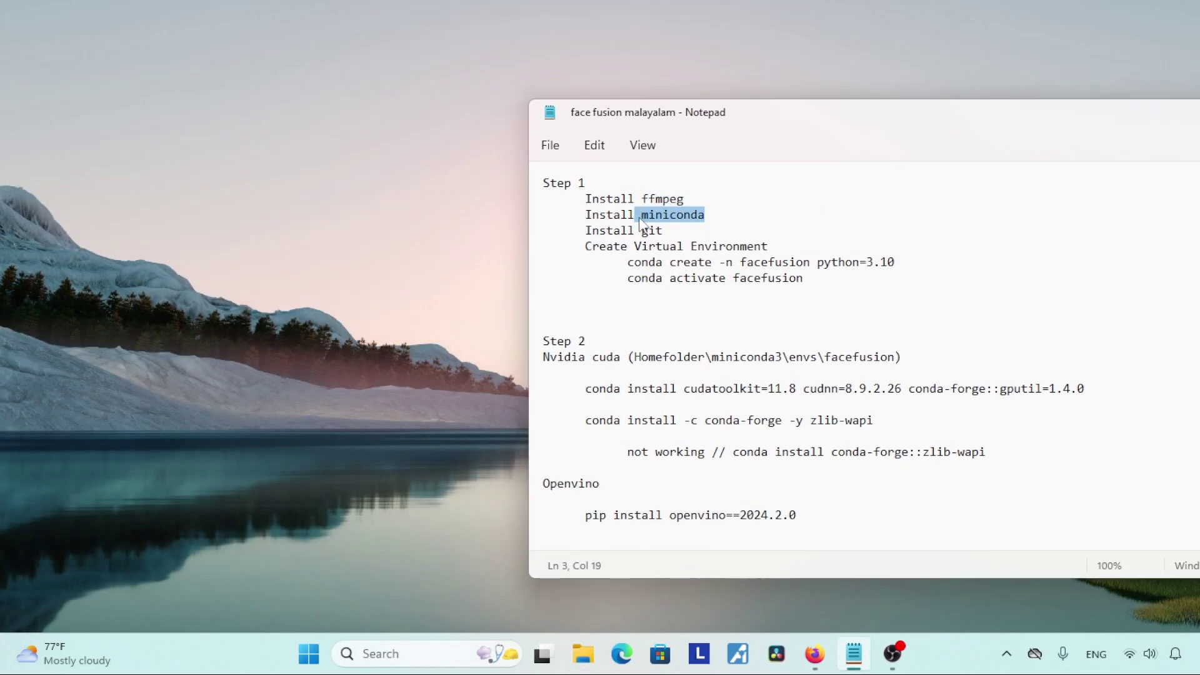
left_click(716, 216)
double_click(716, 216)
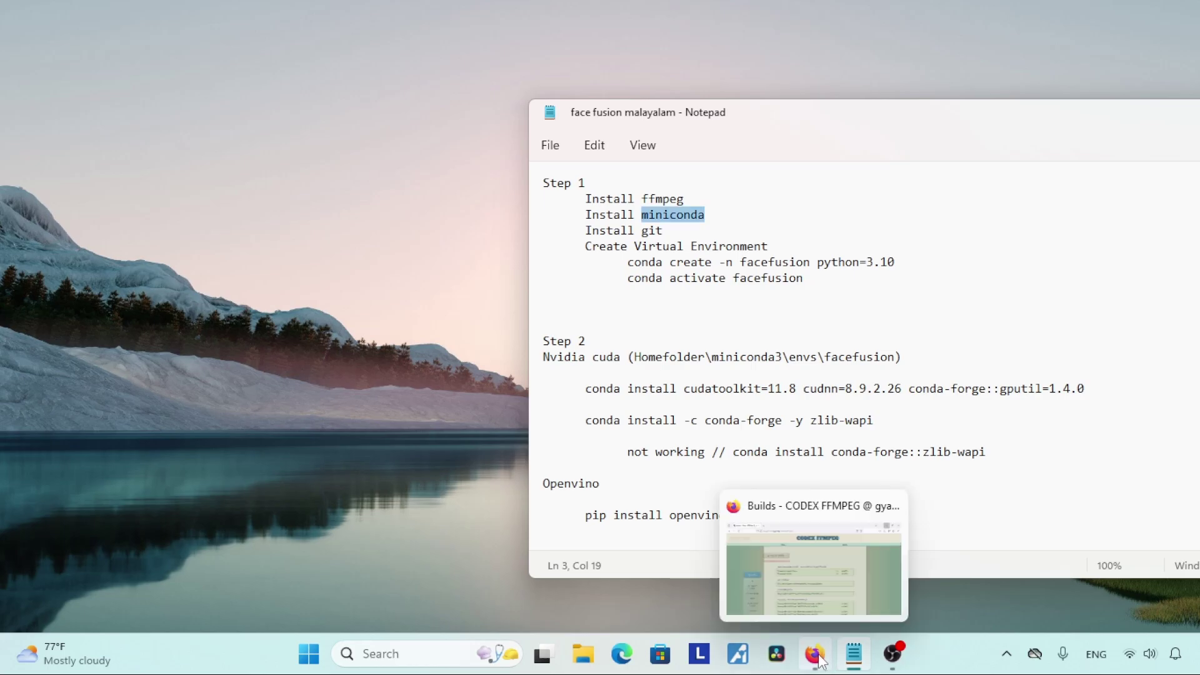
Step: Switch to Firefox and search the web for miniconda
left_click(815, 654)
left_click(383, 58)
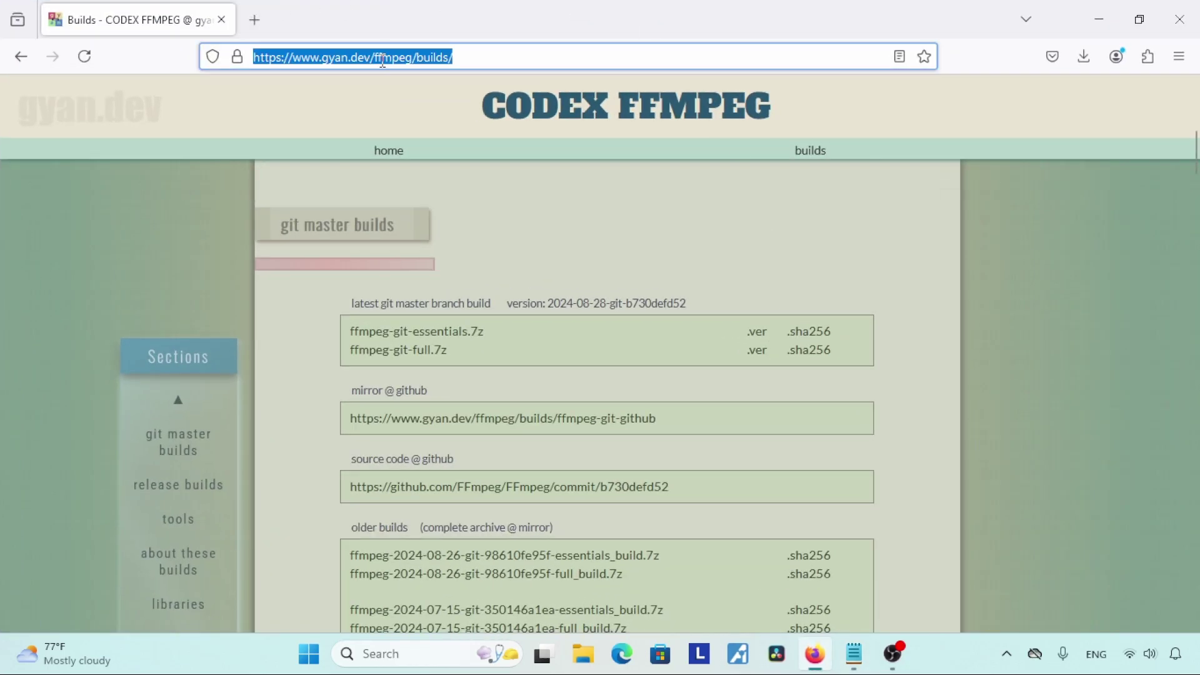
type("miniconda")
key("Return")
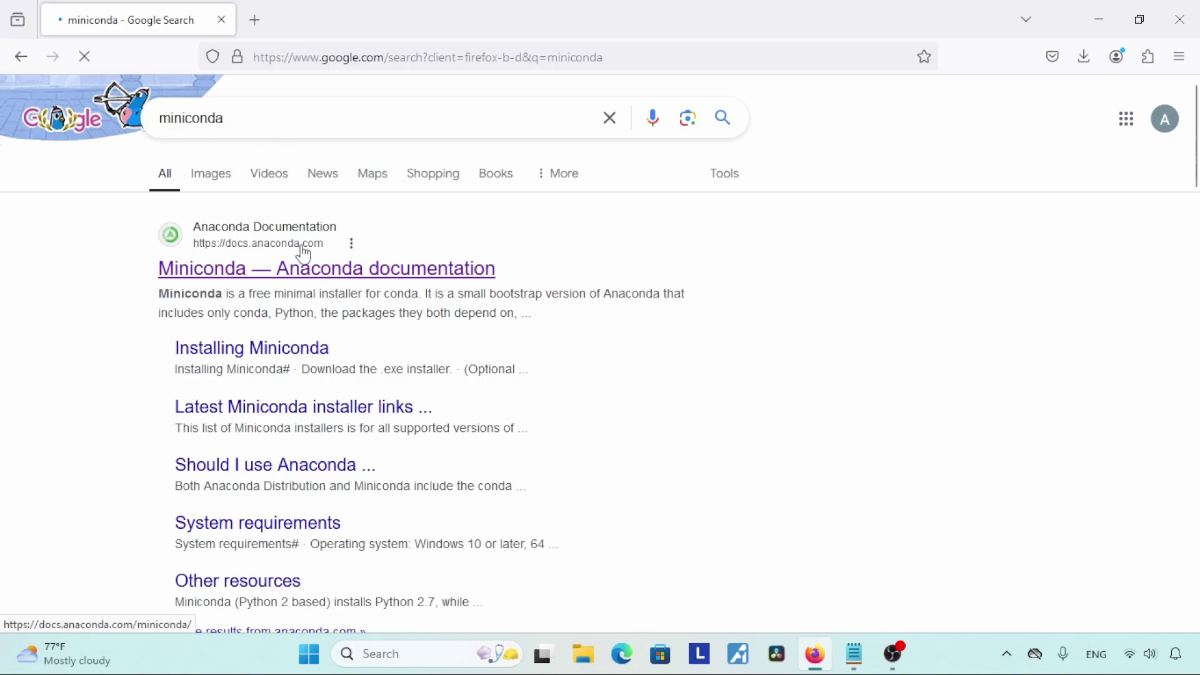
Step: Start the Miniconda3 Windows 64-bit installer download from the Anaconda documentation page, cancel the duplicate download and minimize the browser
scroll(1188, 235, "down", 8)
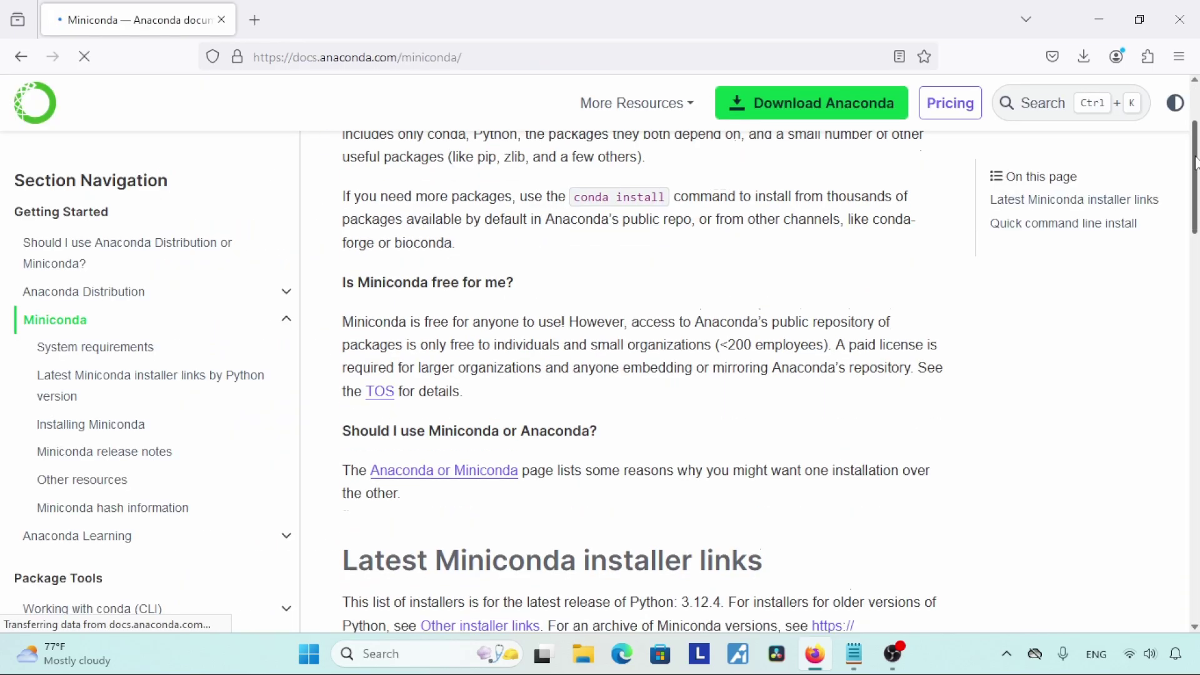
scroll(1188, 235, "down", 3)
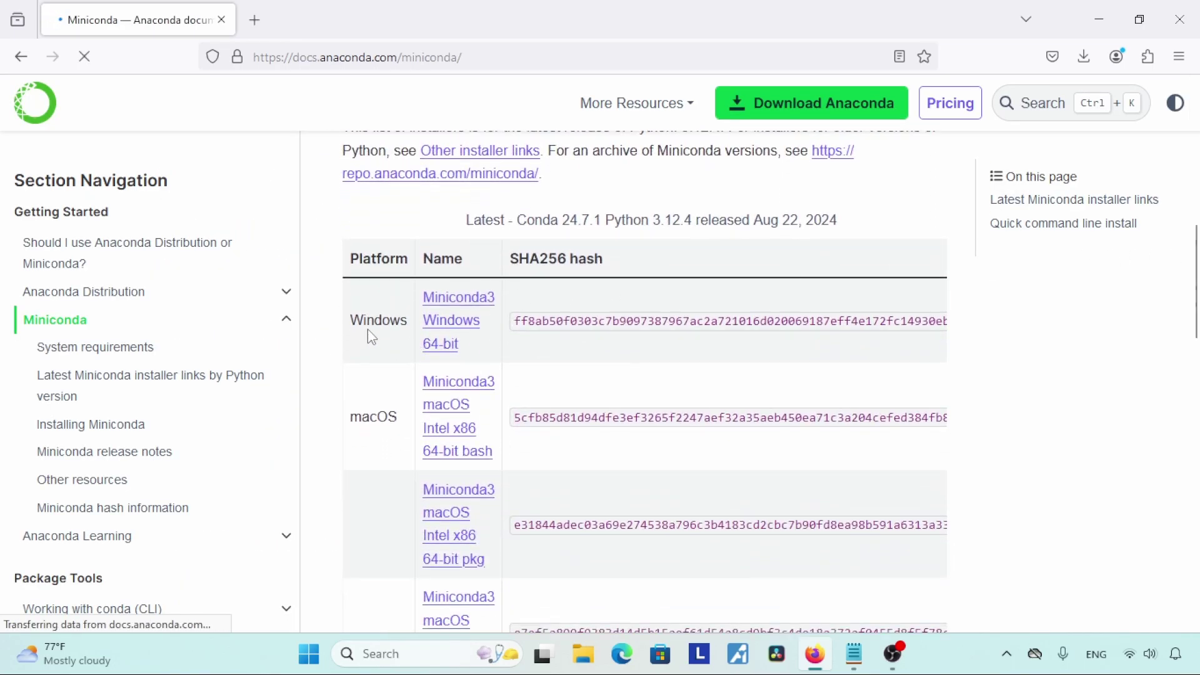
scroll(387, 317, "down", 9)
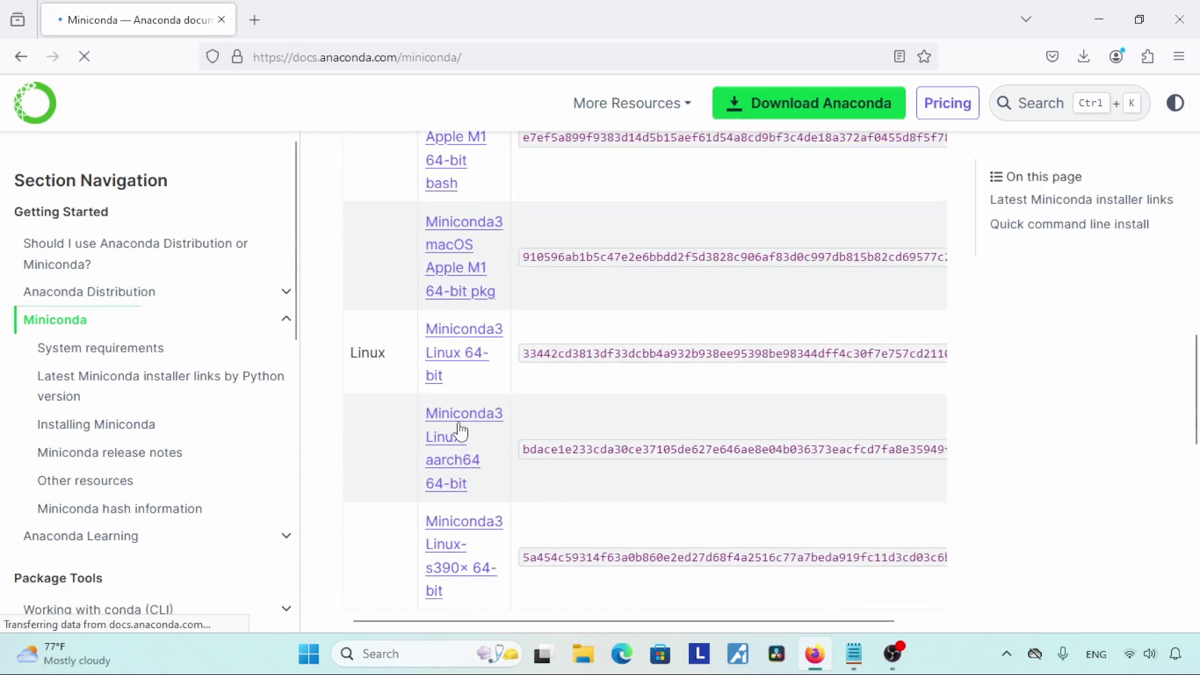
scroll(463, 358, "up", 10)
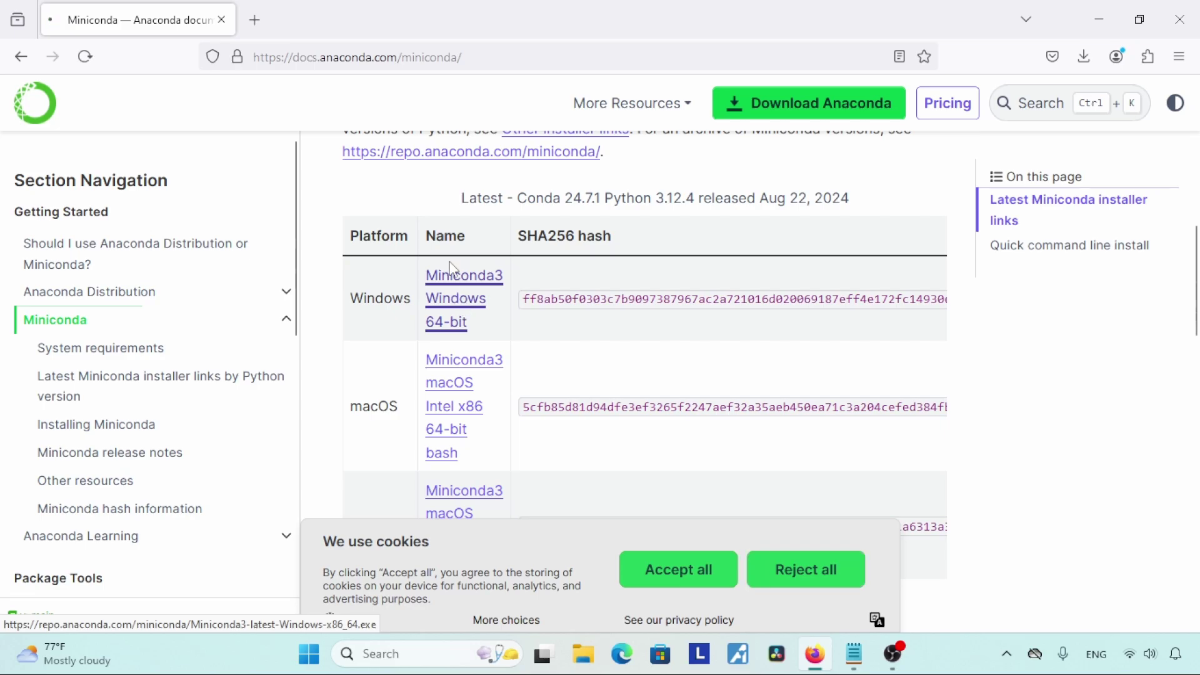
left_click(461, 313)
left_click(1073, 102)
left_click(921, 17)
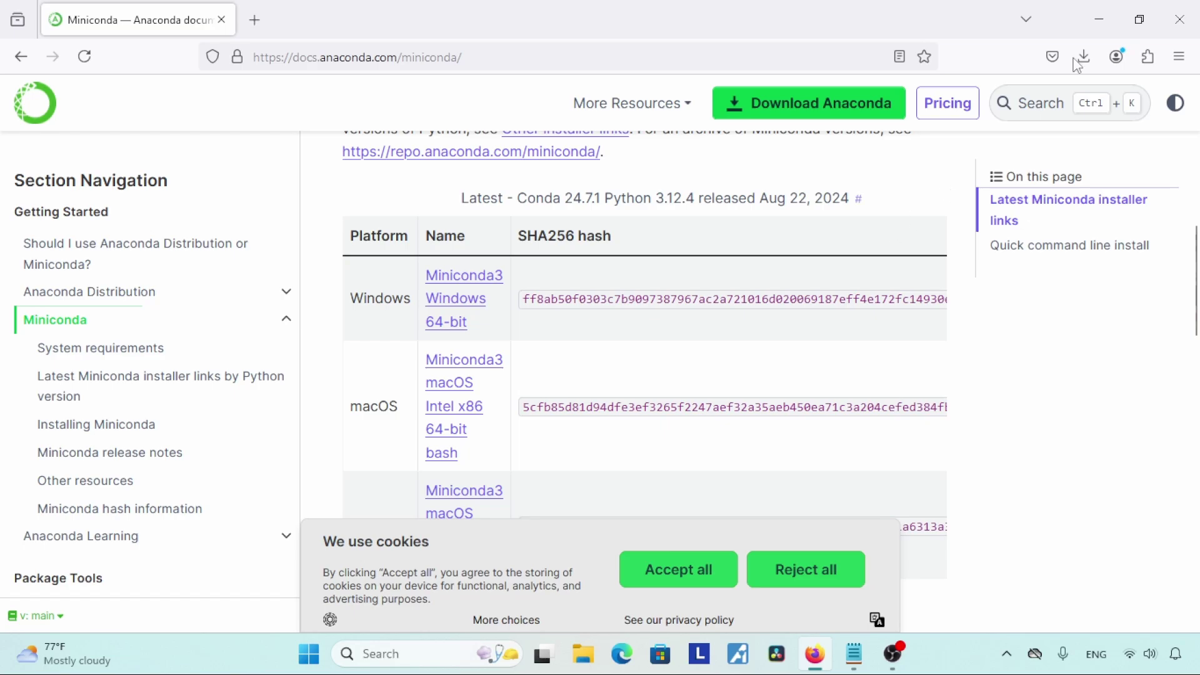
left_click(1099, 19)
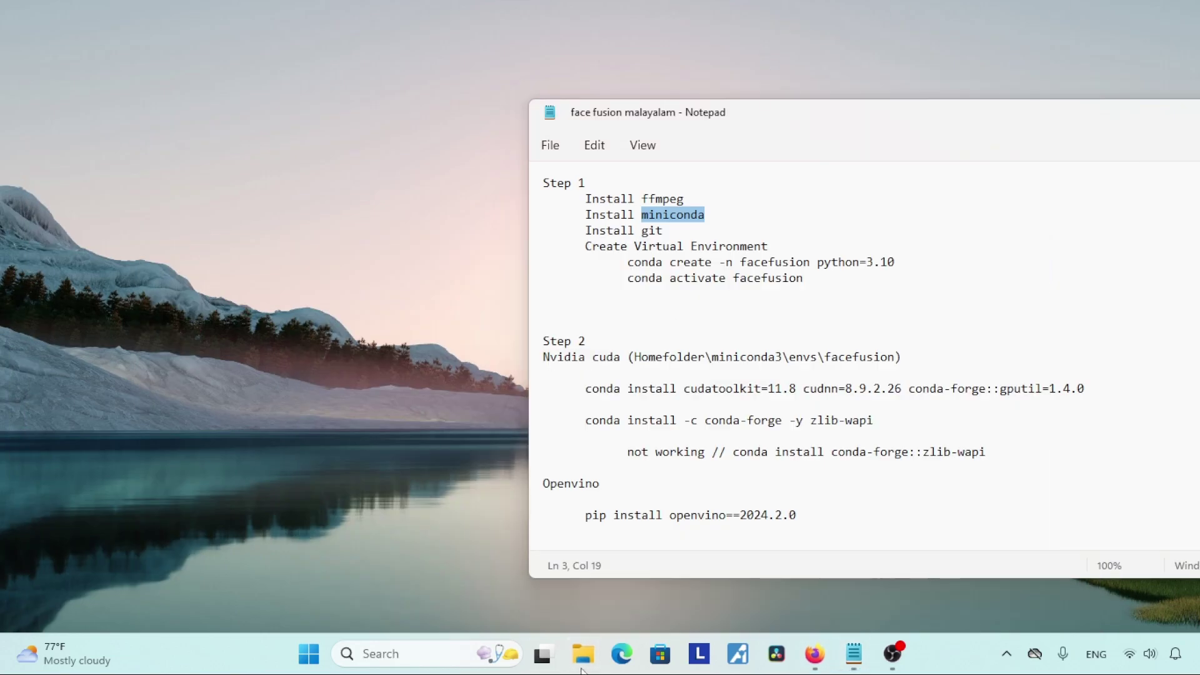
Step: Open the Downloads folder in File Explorer and launch the Miniconda3-latest-Windows-x86_64 installer
left_click(583, 654)
left_click(281, 343)
left_click_drag(680, 85, 592, 79)
left_click(449, 417)
double_click(448, 418)
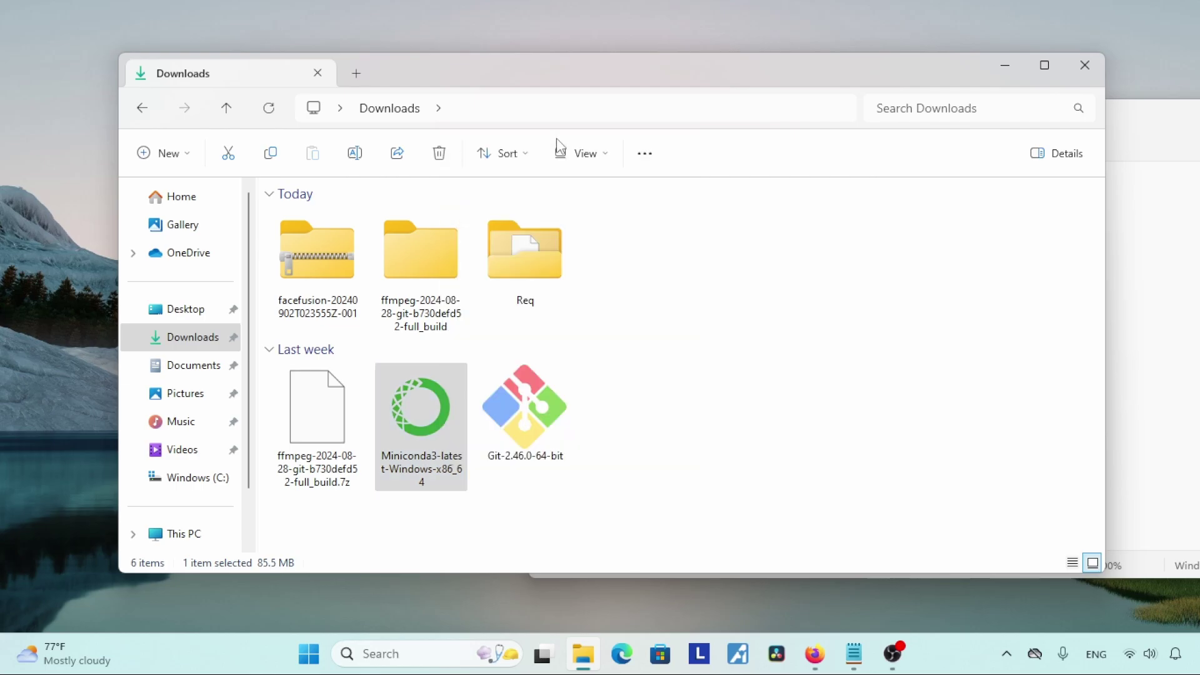
Step: Accept the Miniconda3 license and install it for Just Me with the default location and advanced options
left_click(690, 465)
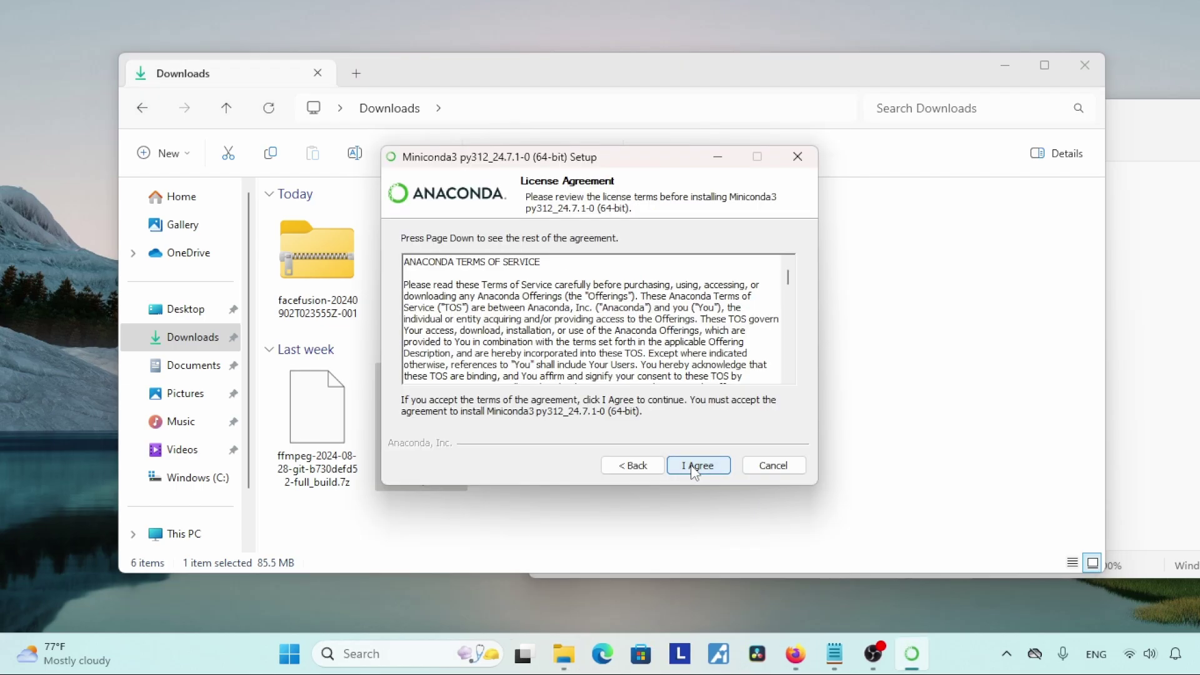
left_click(694, 470)
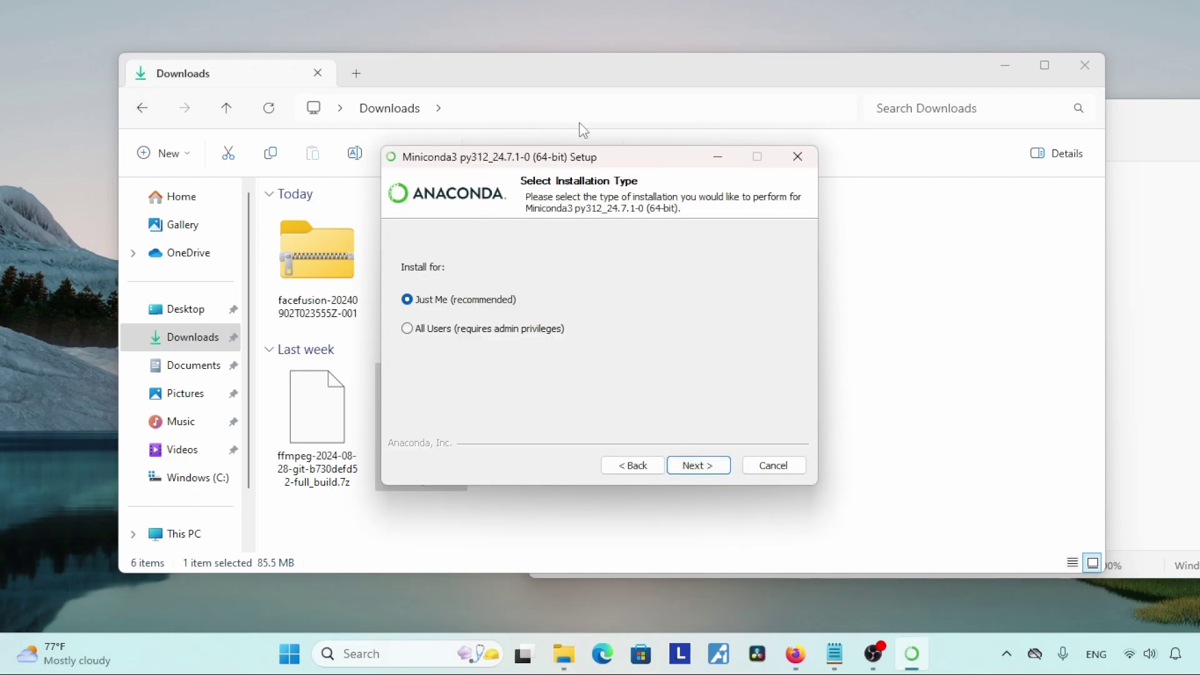
key("Return")
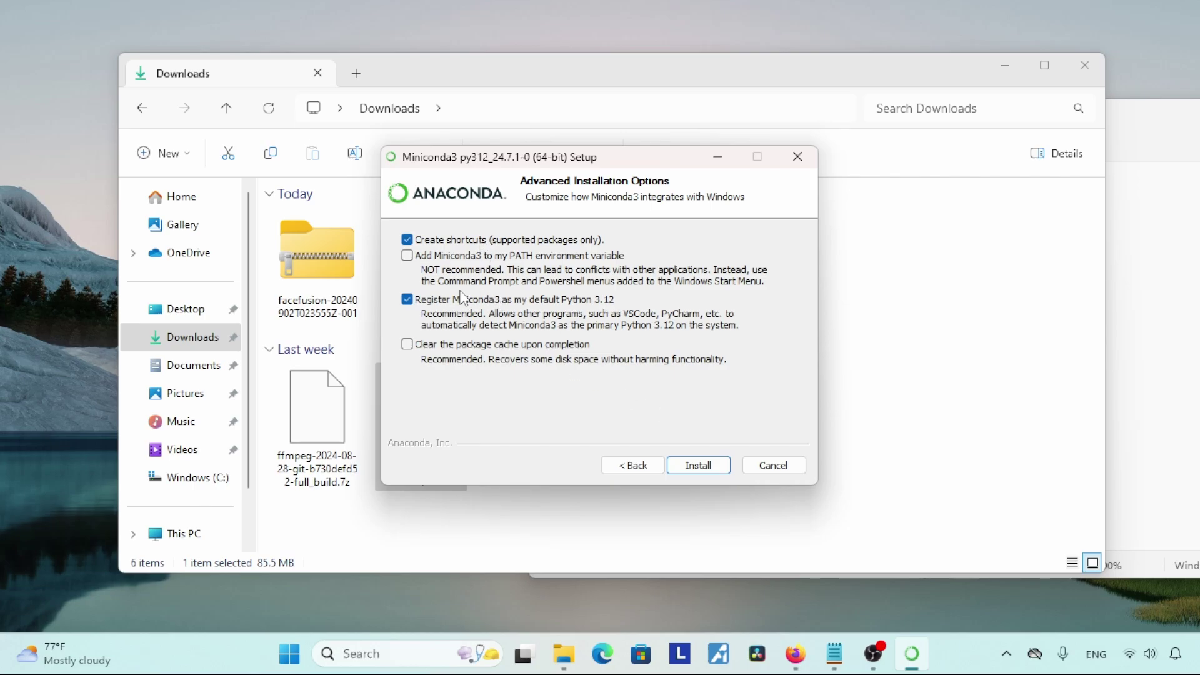
left_click(693, 464)
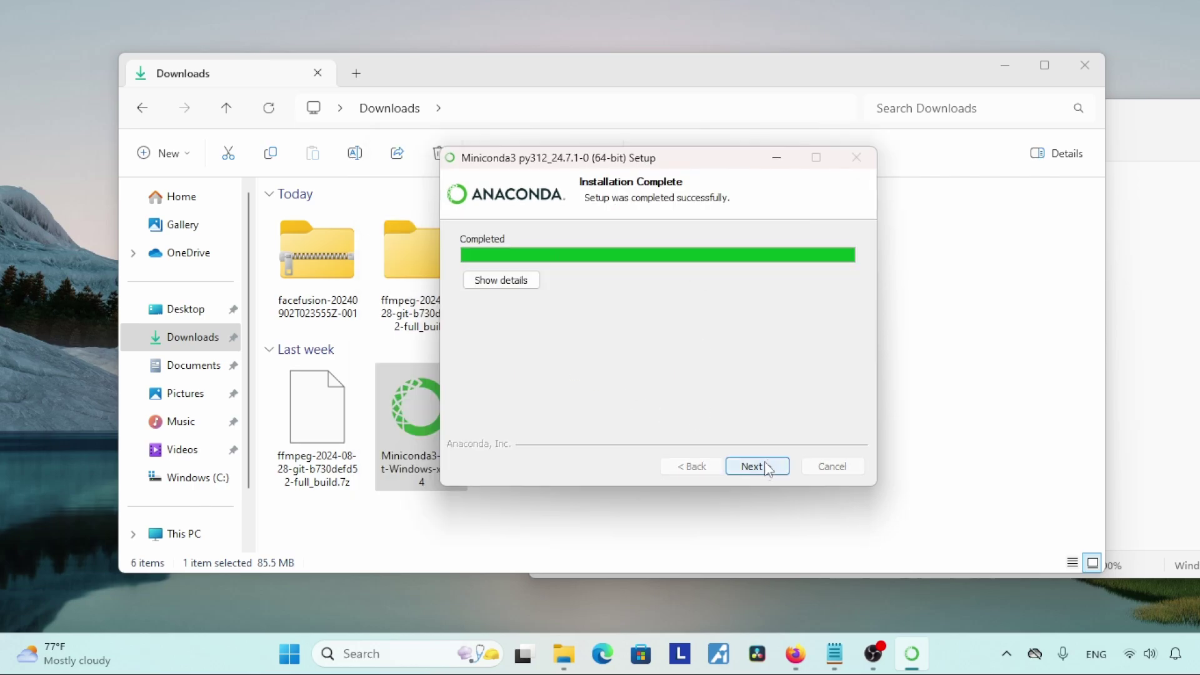
left_click(751, 466)
left_click(751, 467)
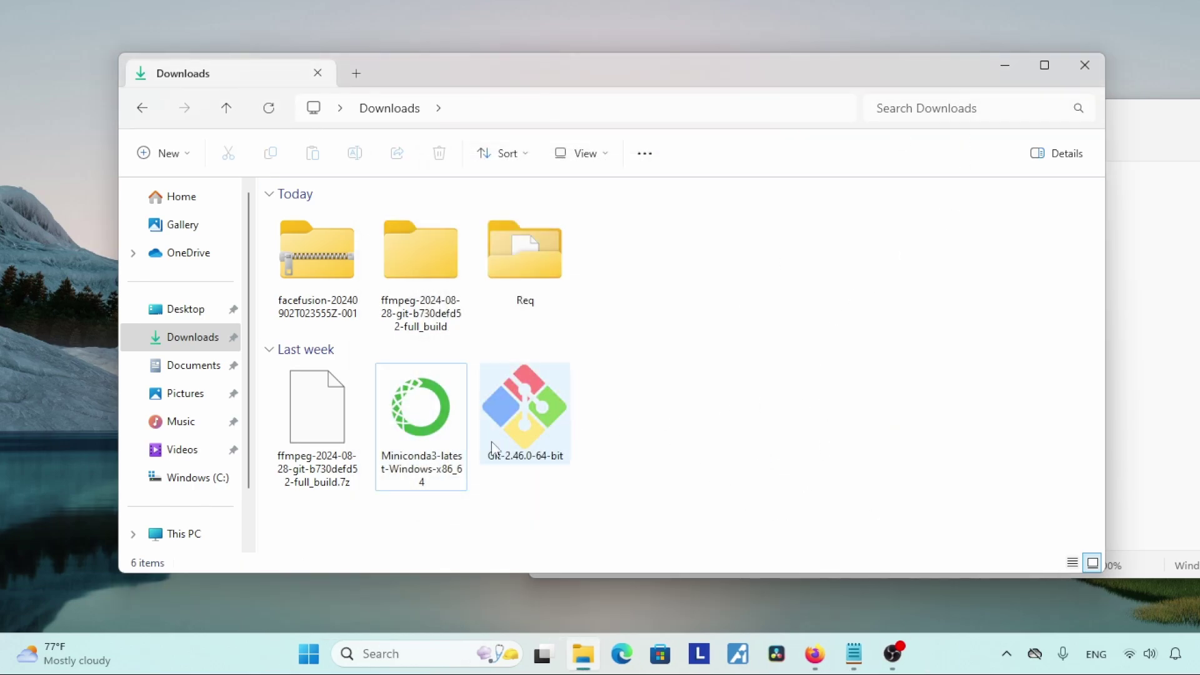
Step: Copy the word git from the Notepad installation notes and search the web for it in Firefox
key("alt+Tab")
double_click(652, 231)
key("ctrl+c")
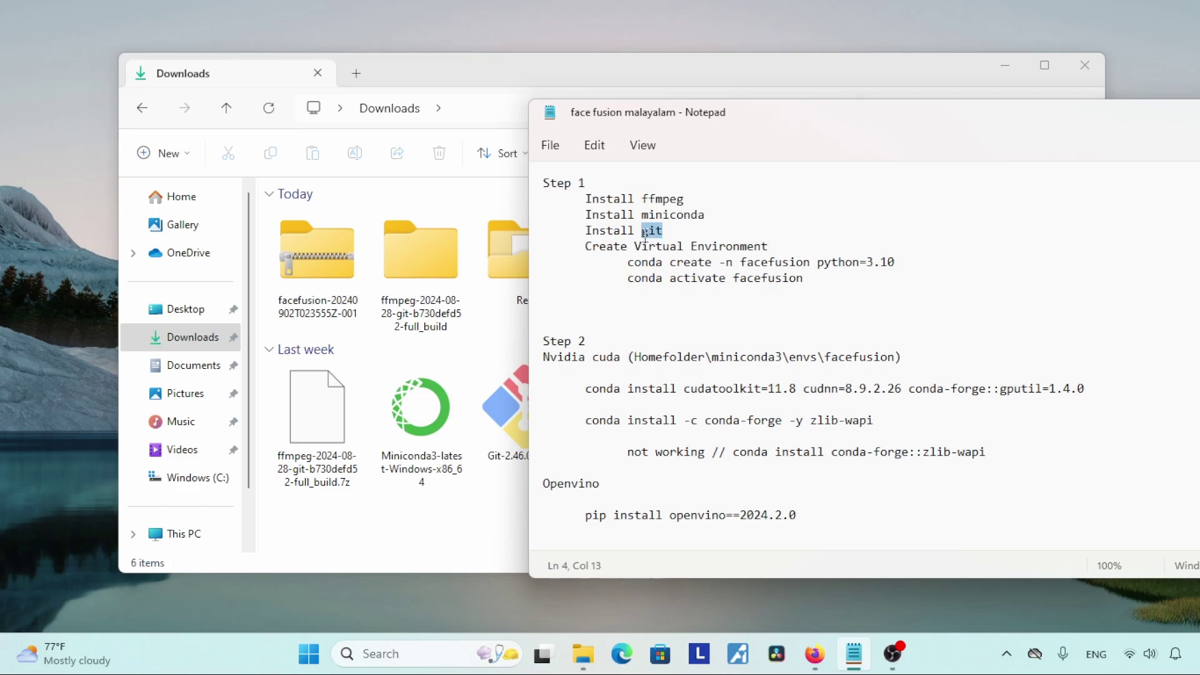
left_click(823, 663)
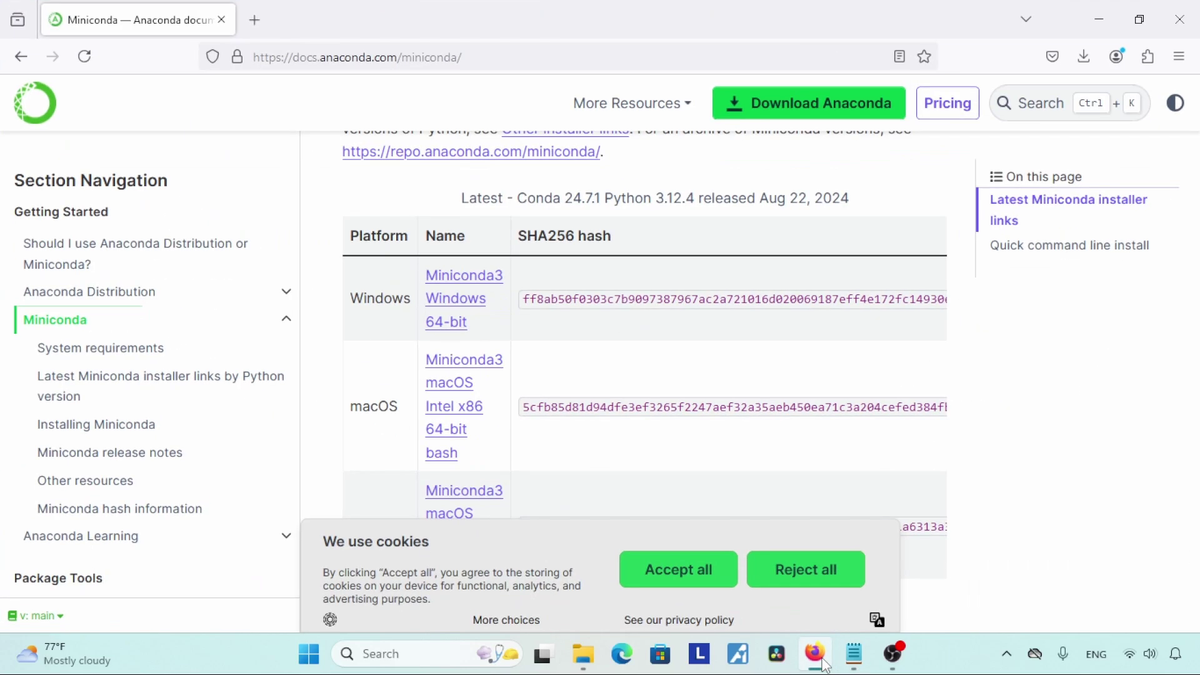
left_click(357, 55)
key("ctrl+v")
key("Return")
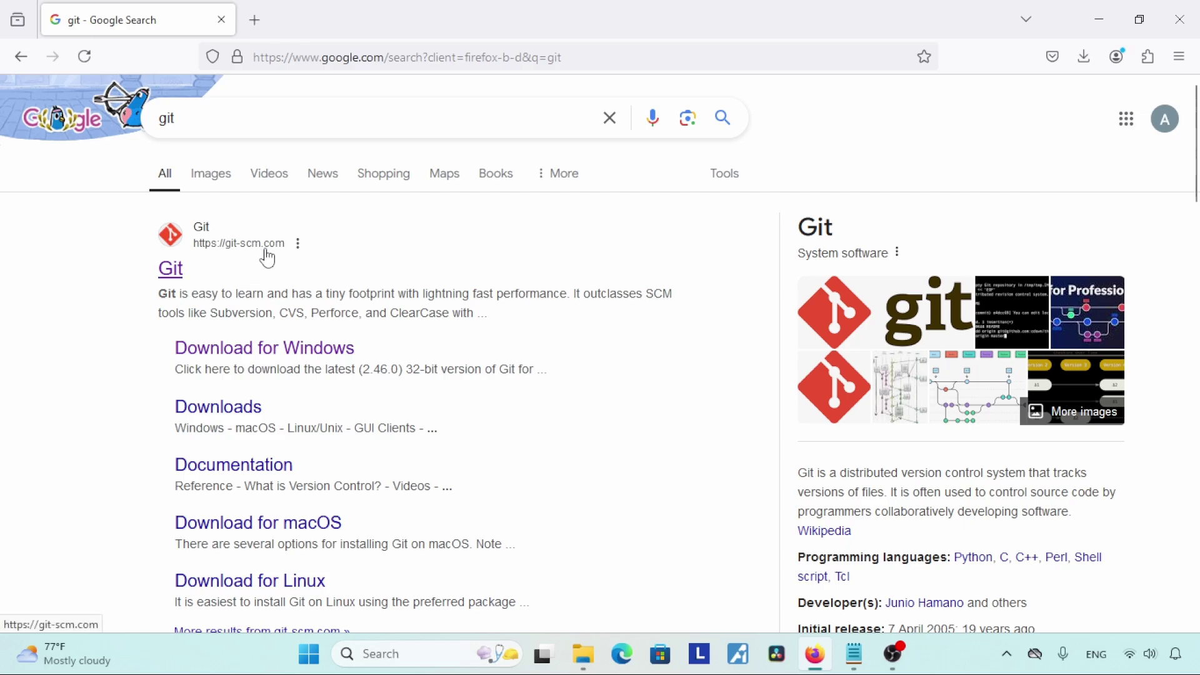
Step: Start the 64-bit Git for Windows Setup download from git-scm.com, cancel the duplicate download and minimize the browser
left_click(170, 268)
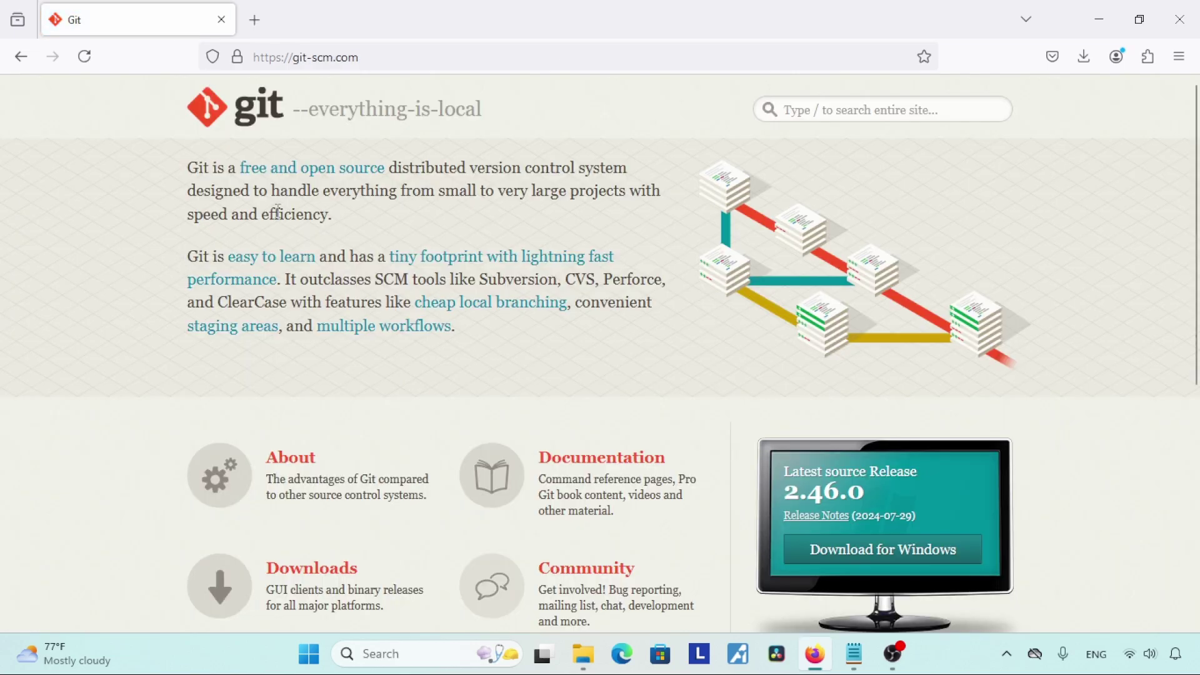
scroll(1199, 150, "down", 2)
scroll(1198, 150, "down", 2)
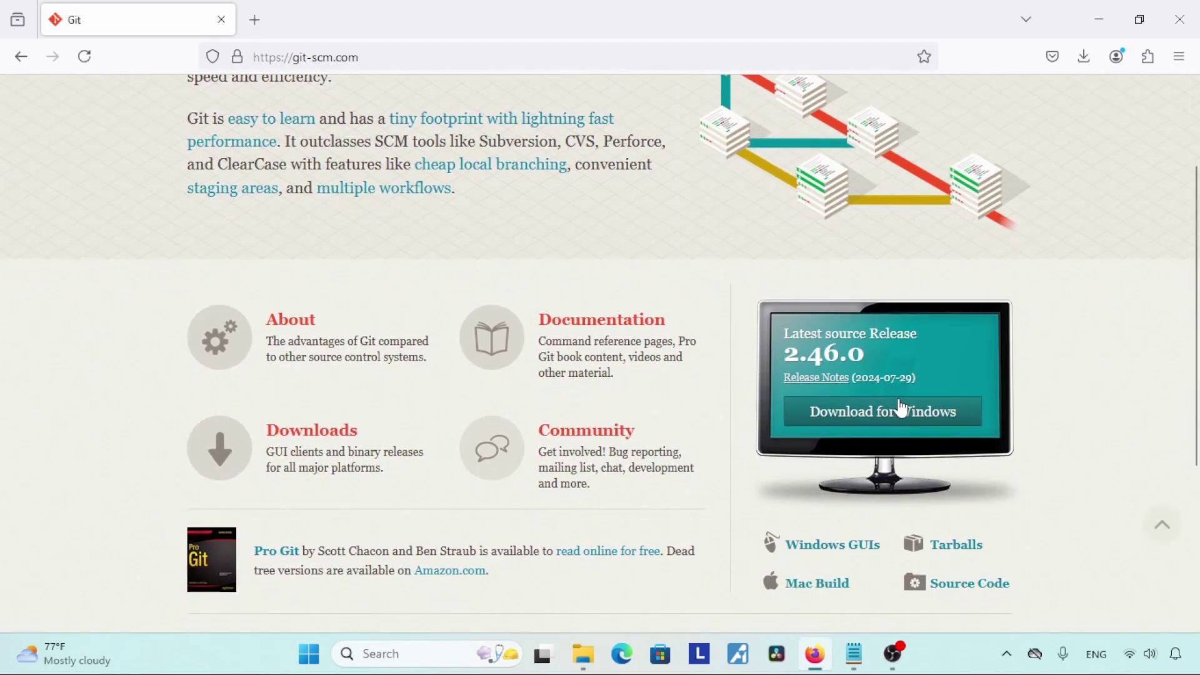
left_click(885, 414)
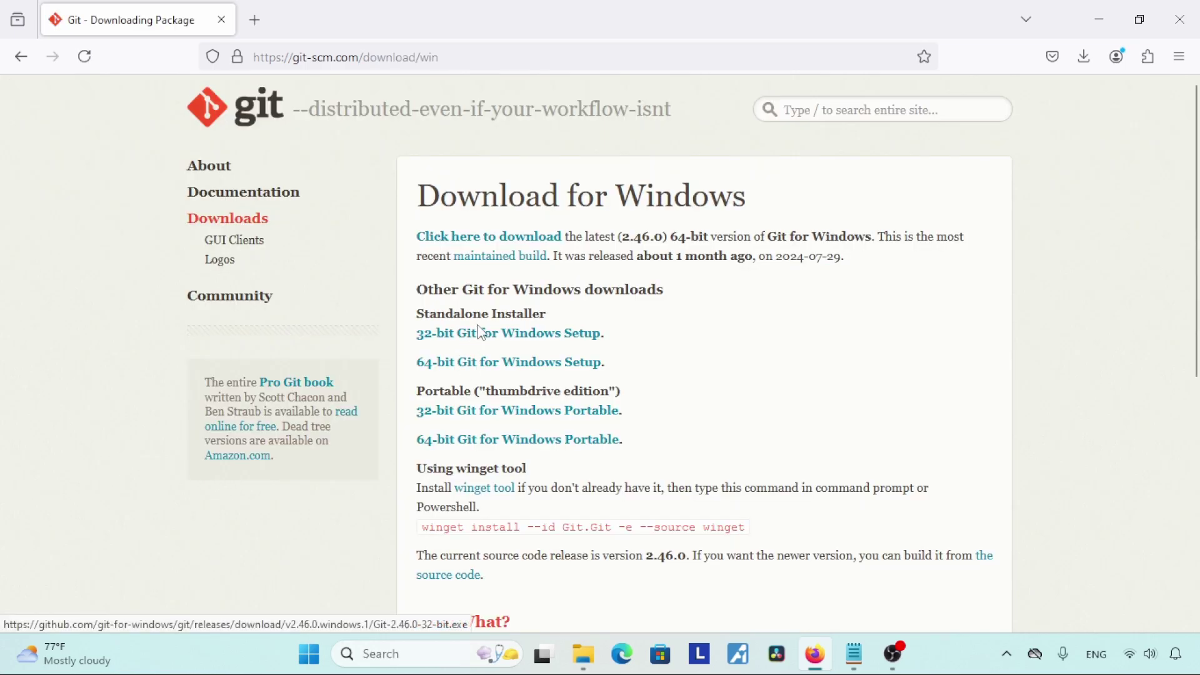
left_click(477, 366)
left_click(1074, 105)
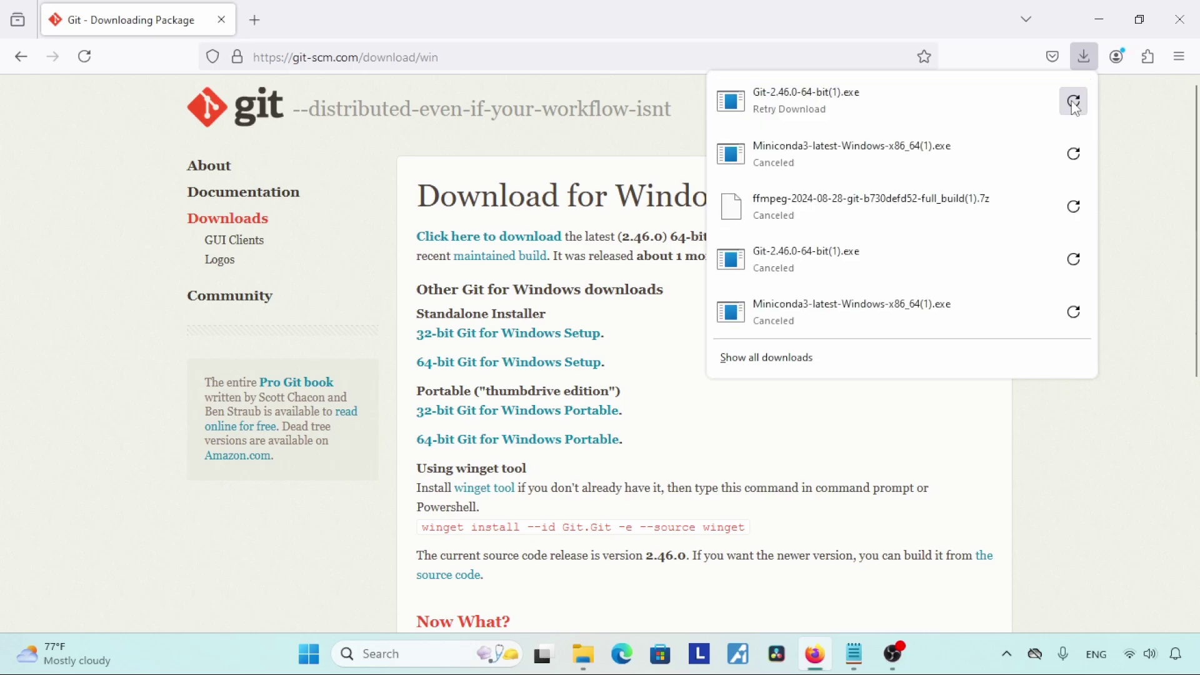
left_click(1129, 120)
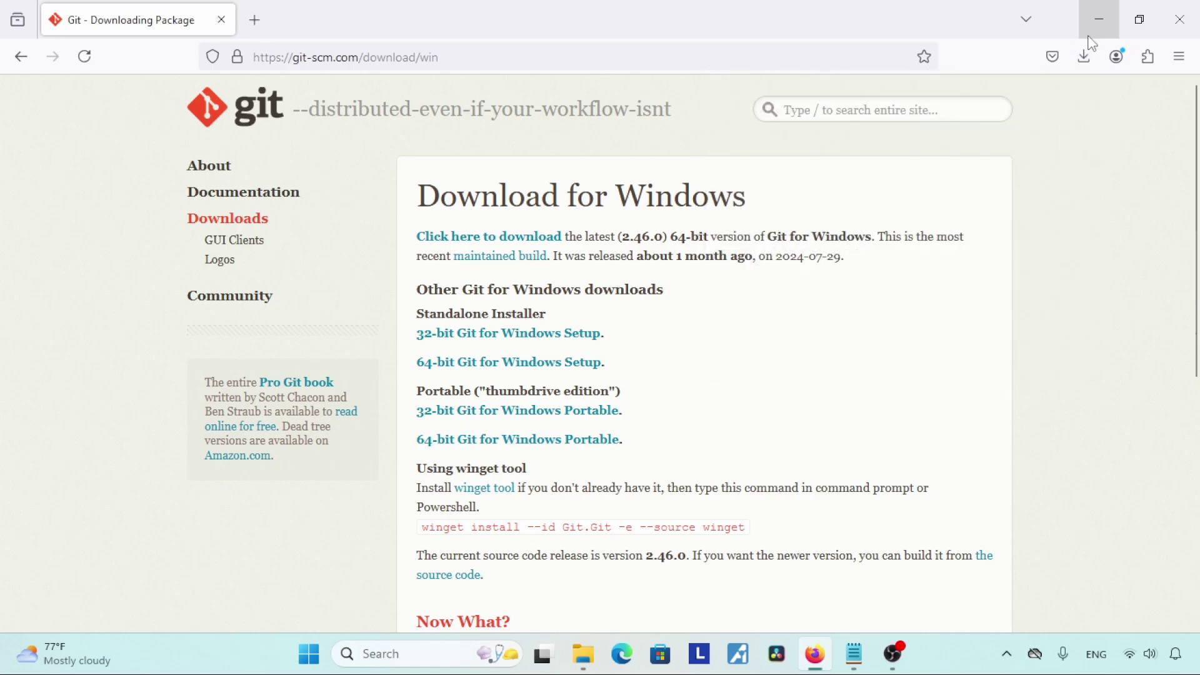
left_click(1098, 10)
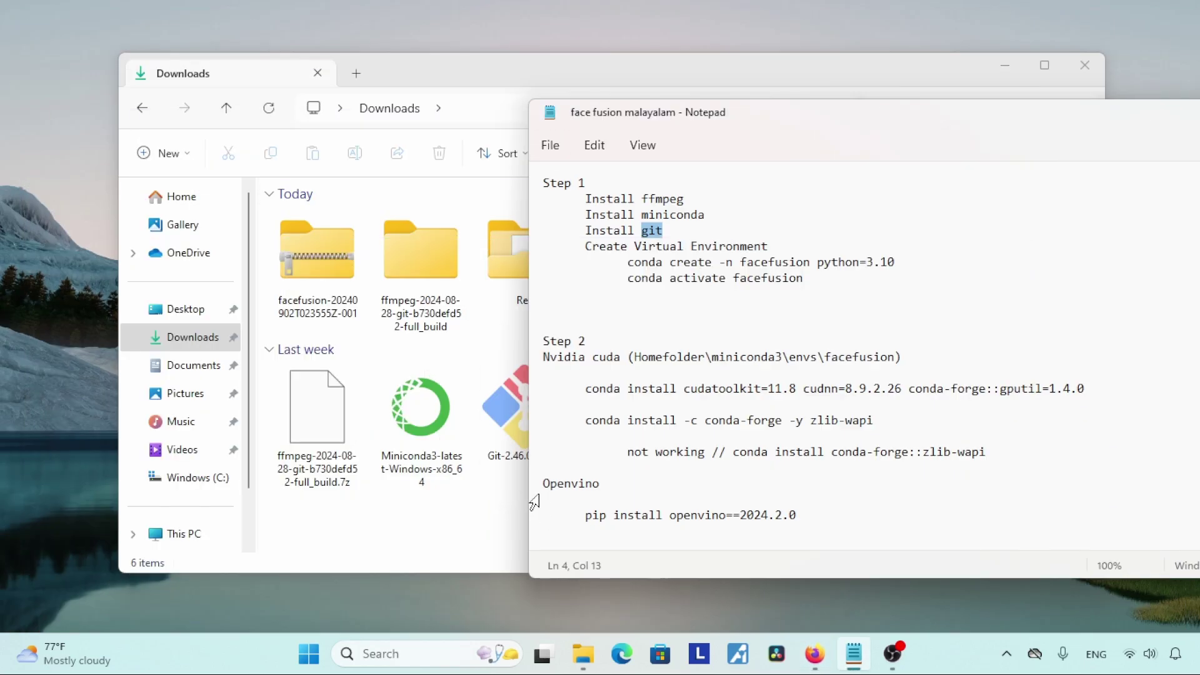
Step: Launch the Git-2.46.0-64-bit installer from the Downloads folder and allow it to make changes to the device
left_click_drag(524, 82, 490, 61)
left_click(485, 390)
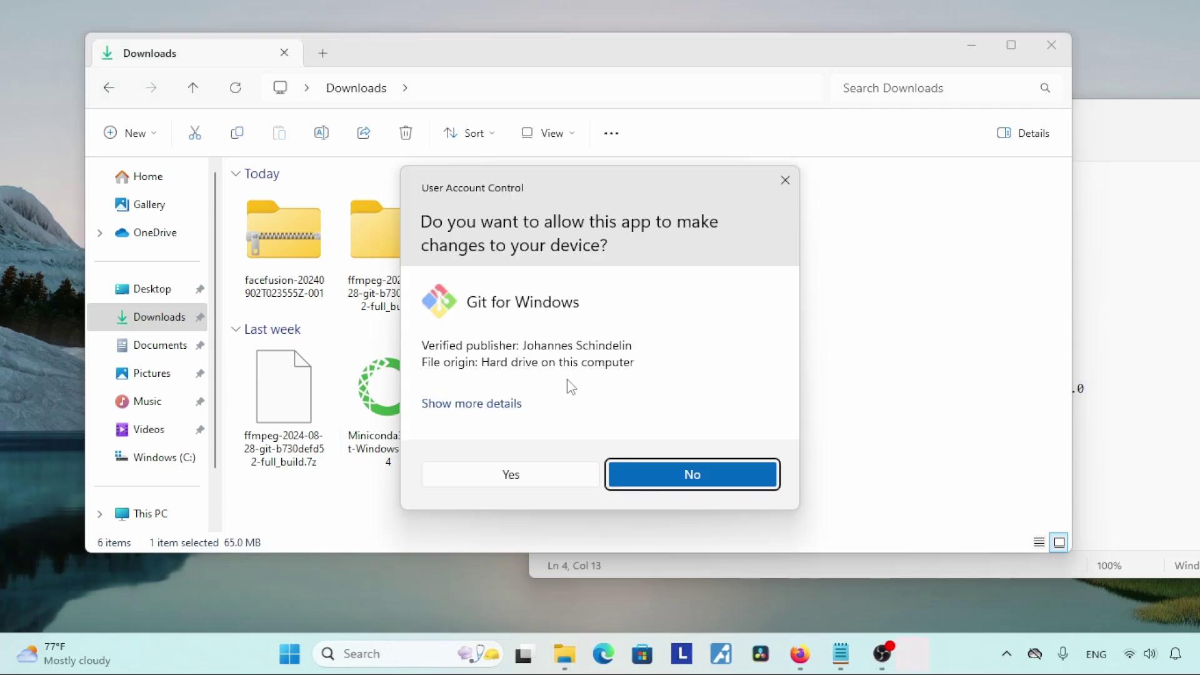
left_click(509, 477)
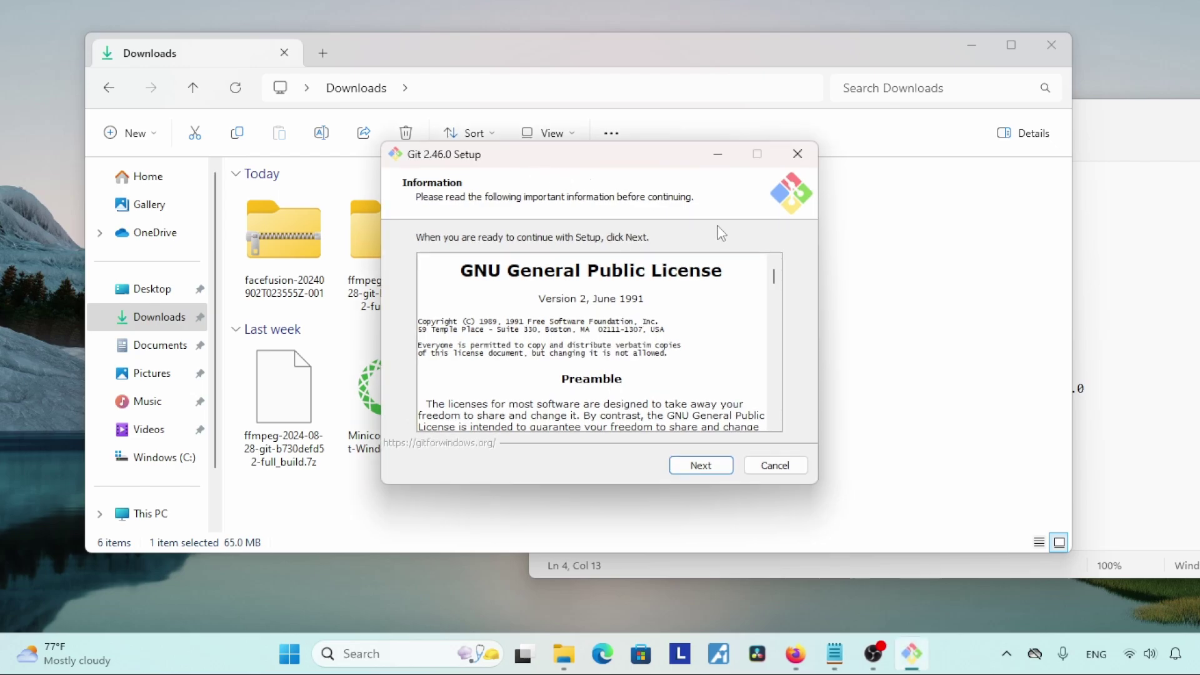
Step: Accept the Git license information and confirm installing into the existing C:\Program Files\Git folder
left_click(710, 470)
left_click(701, 466)
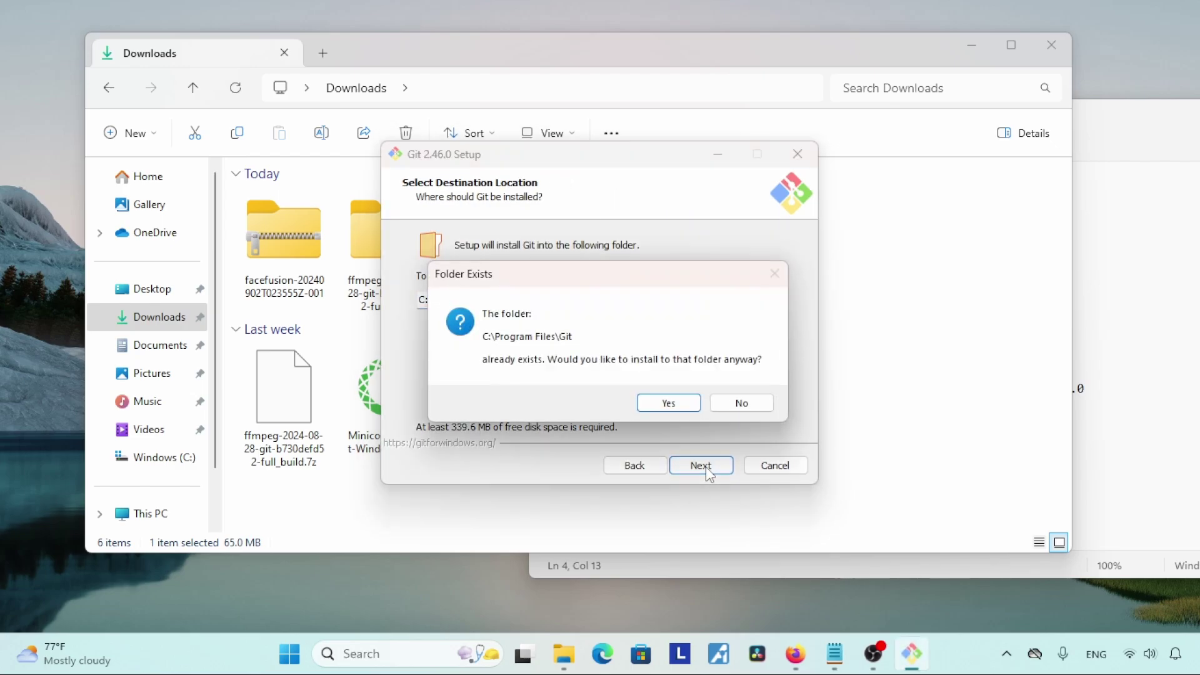
left_click(664, 404)
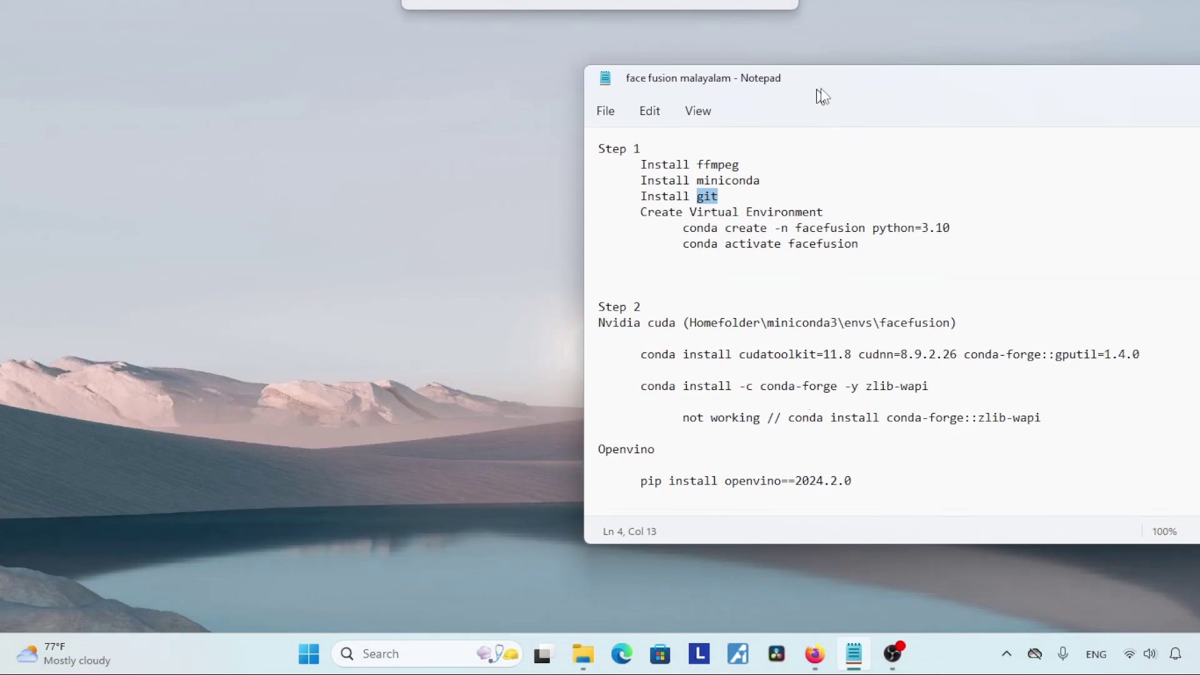
left_click_drag(836, 98, 948, 112)
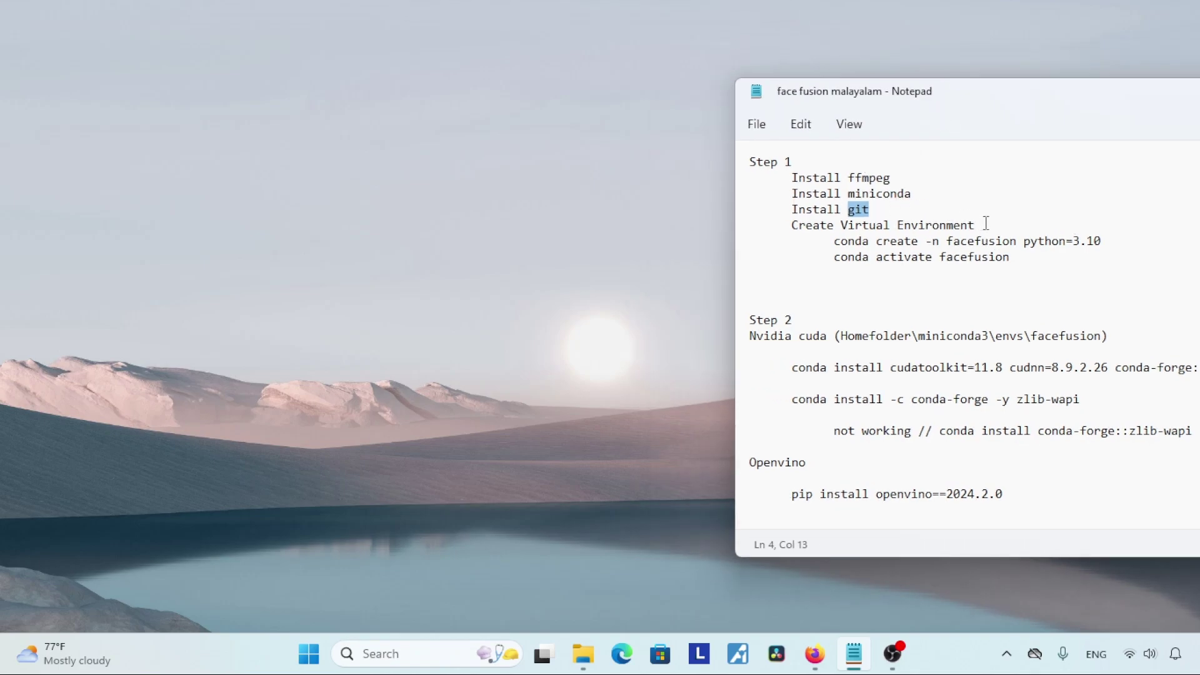
Step: Highlight the Create Virtual Environment line in the notes and open Anaconda Prompt (miniconda3), moving its window clear of the commands
left_click_drag(986, 223, 786, 225)
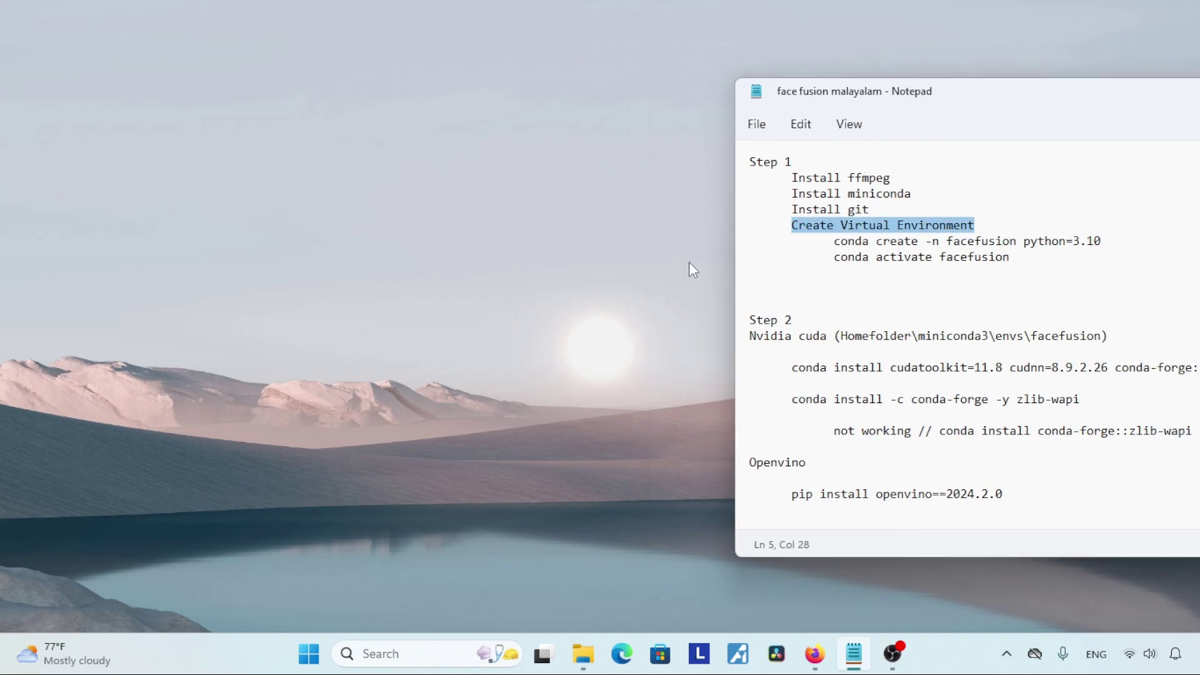
left_click(315, 645)
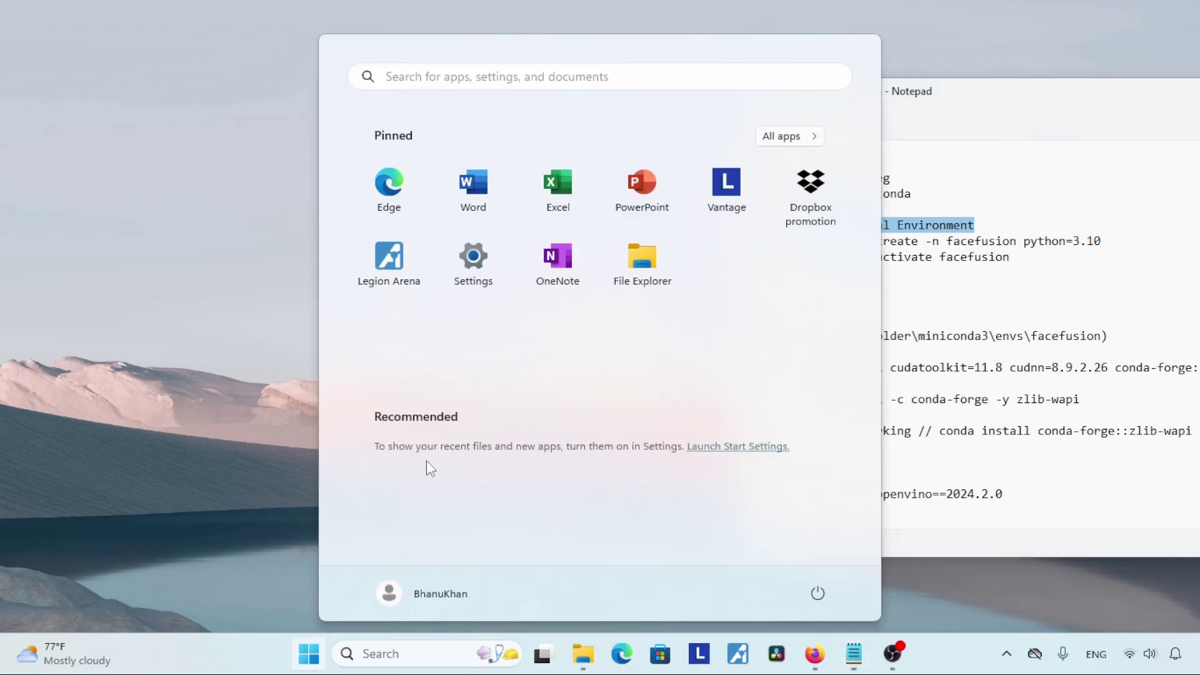
type("ana")
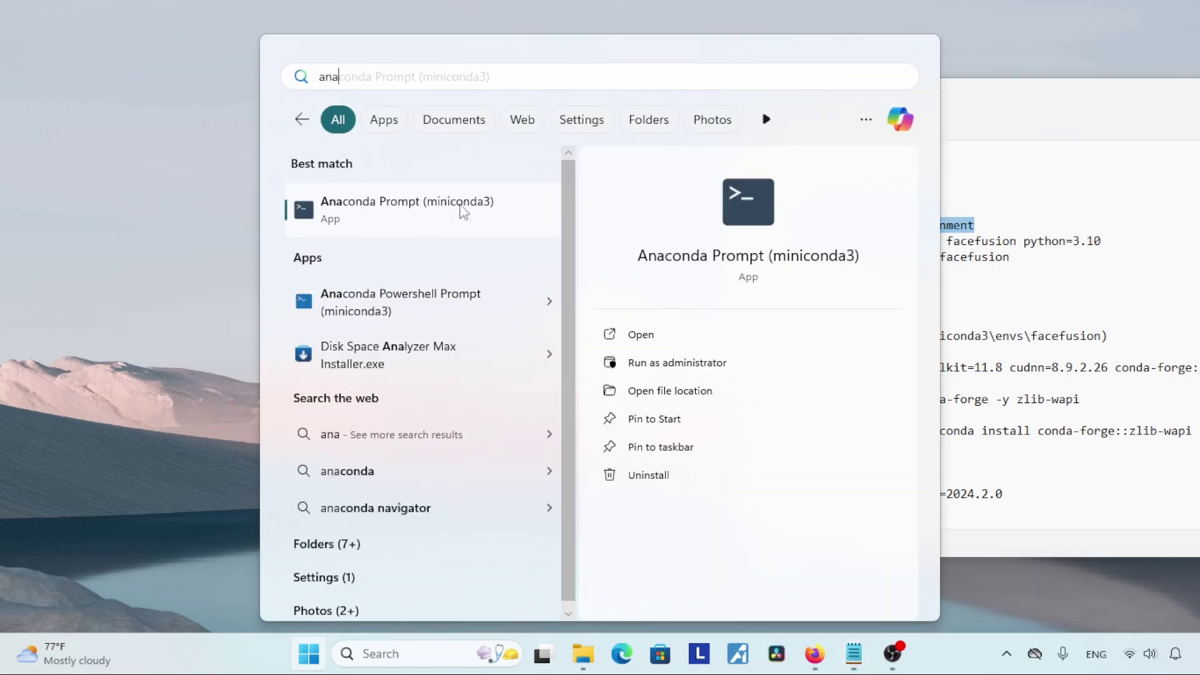
left_click(433, 211)
left_click_drag(594, 354, 588, 393)
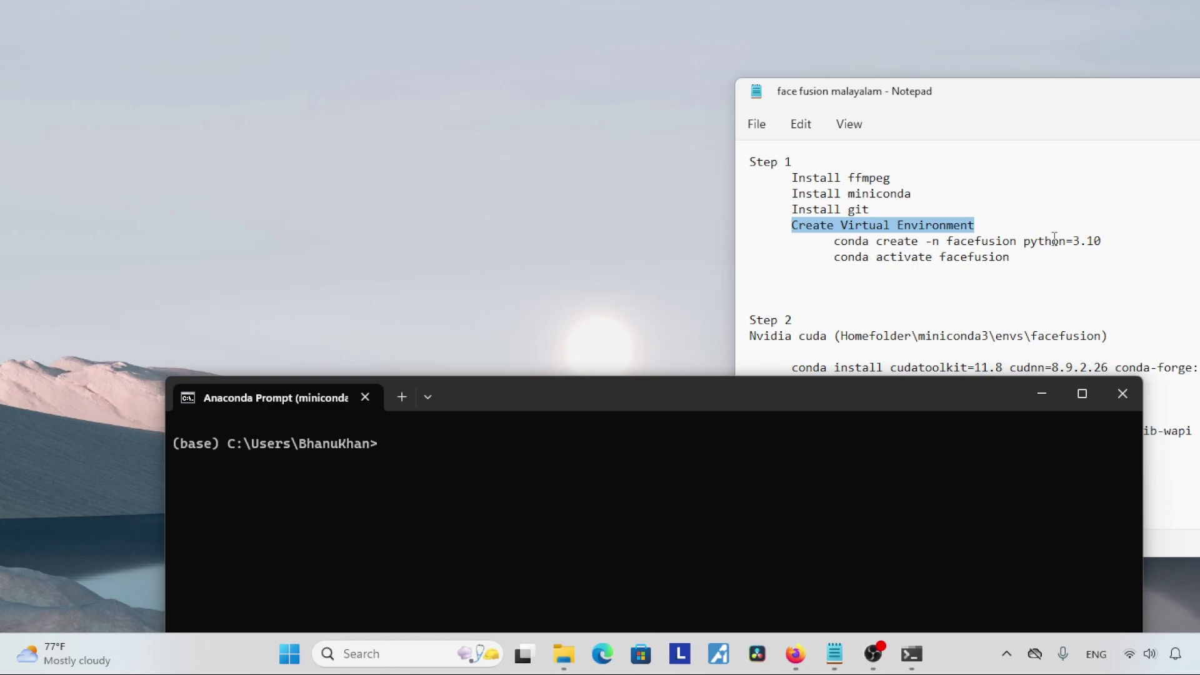
Step: Create a conda environment named facefusion with python=3.10, accept the package installation and activate the environment
type("conda create -n facefusion python=3.")
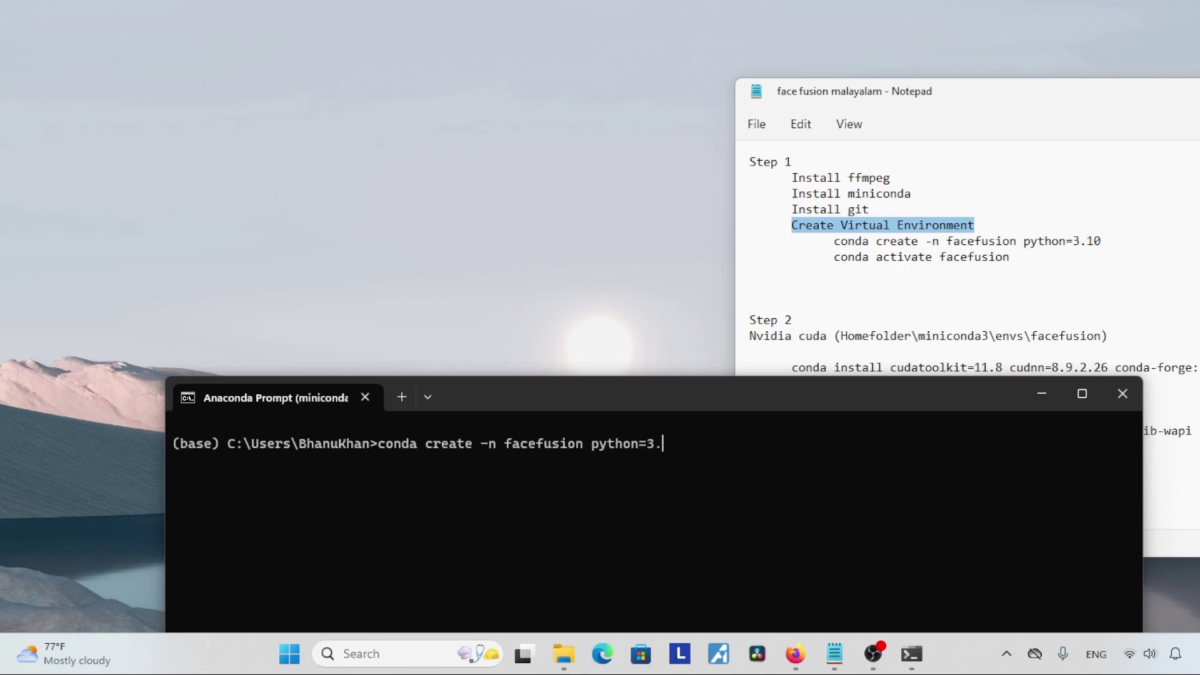
left_click_drag(575, 389, 482, 81)
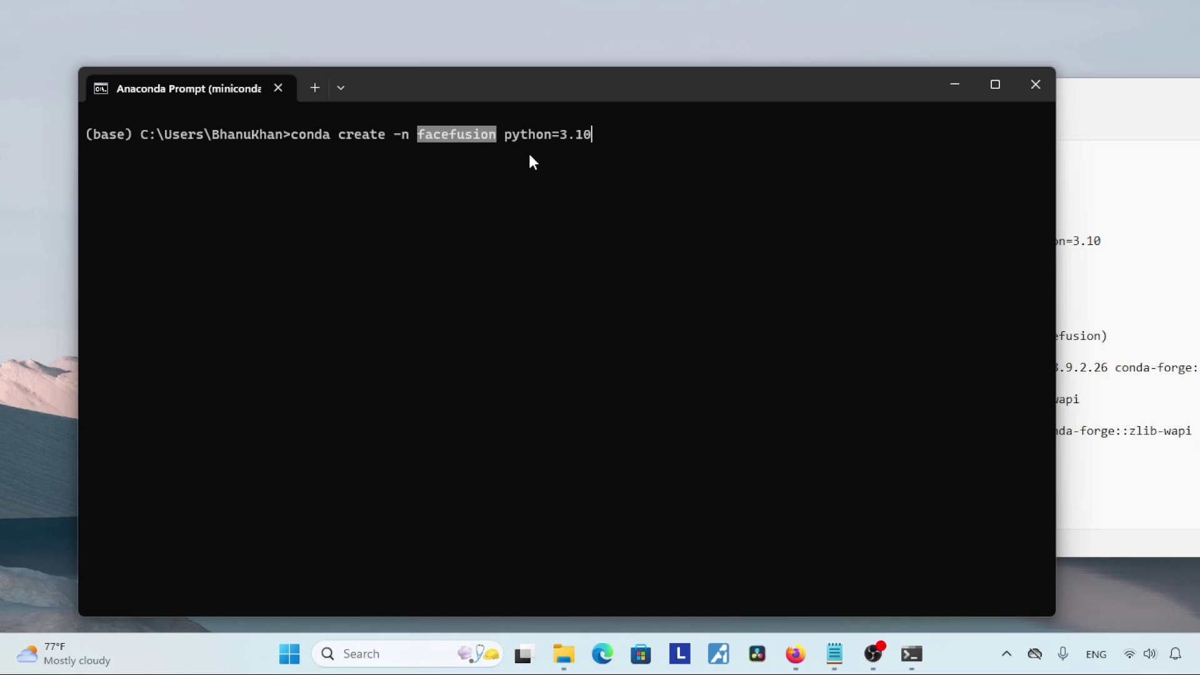
key("Return")
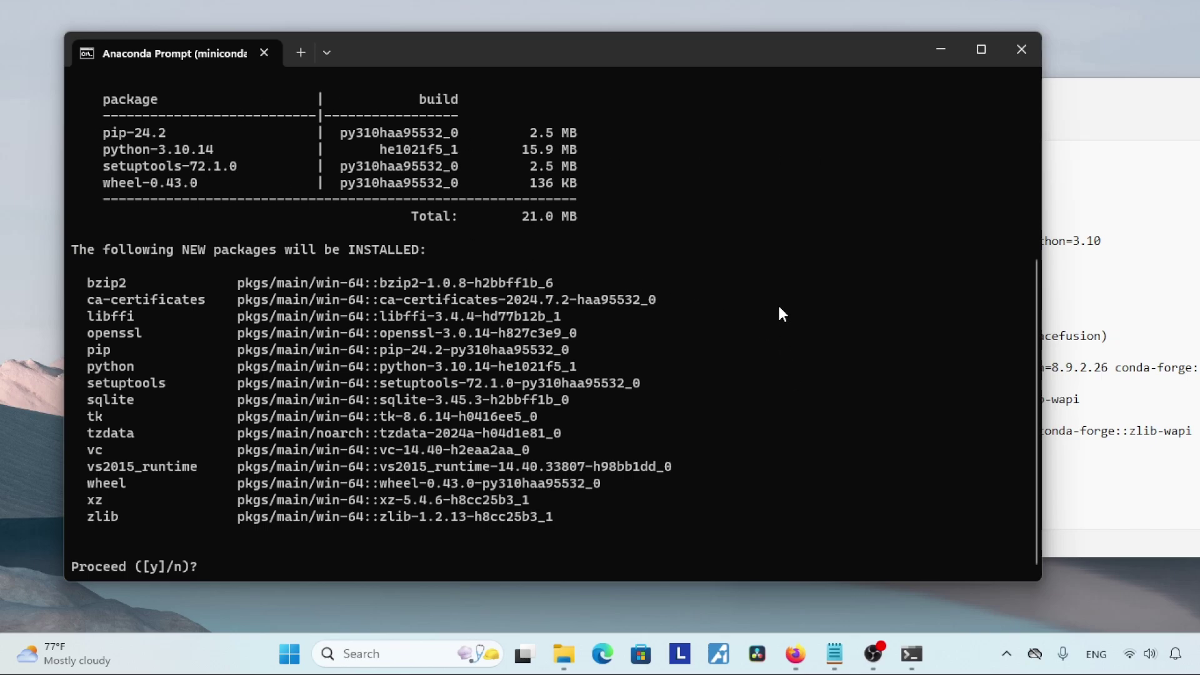
type("y")
key("Return")
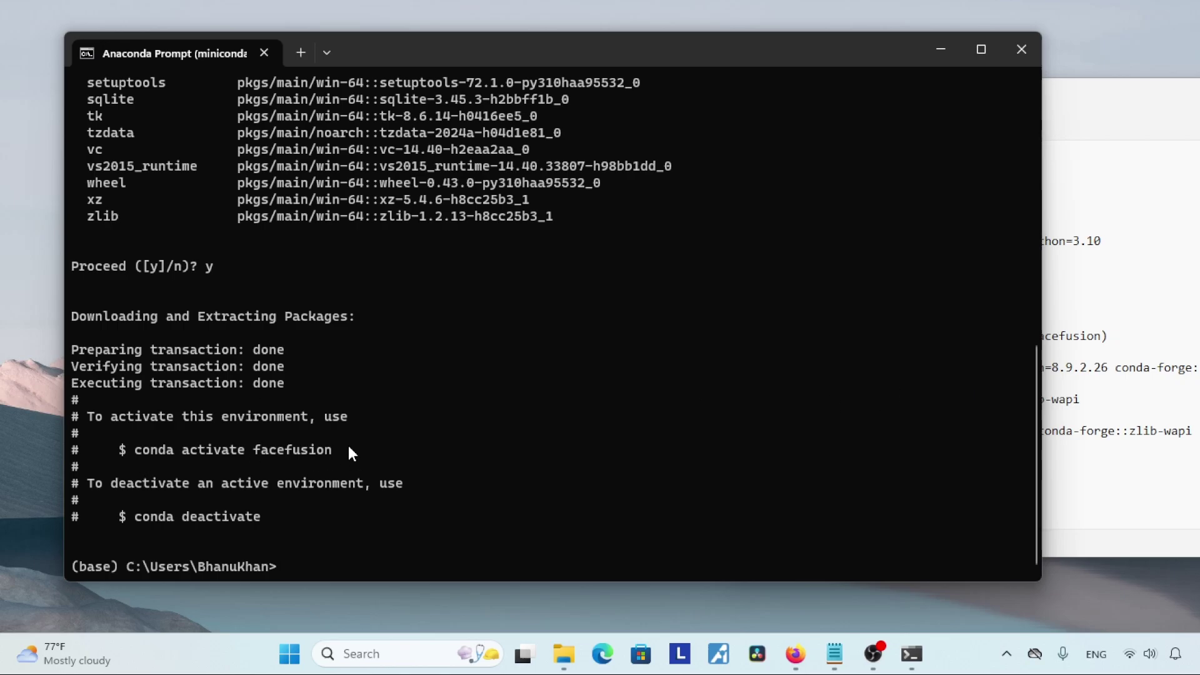
type("conda activate facefusion")
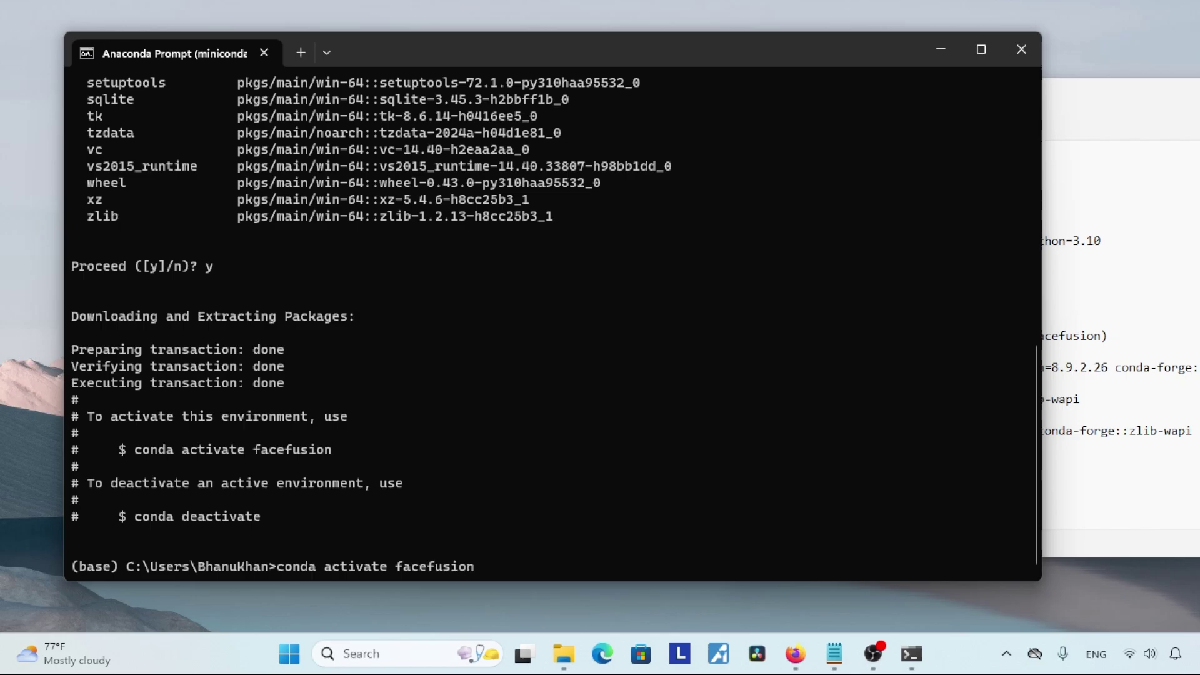
key("Return")
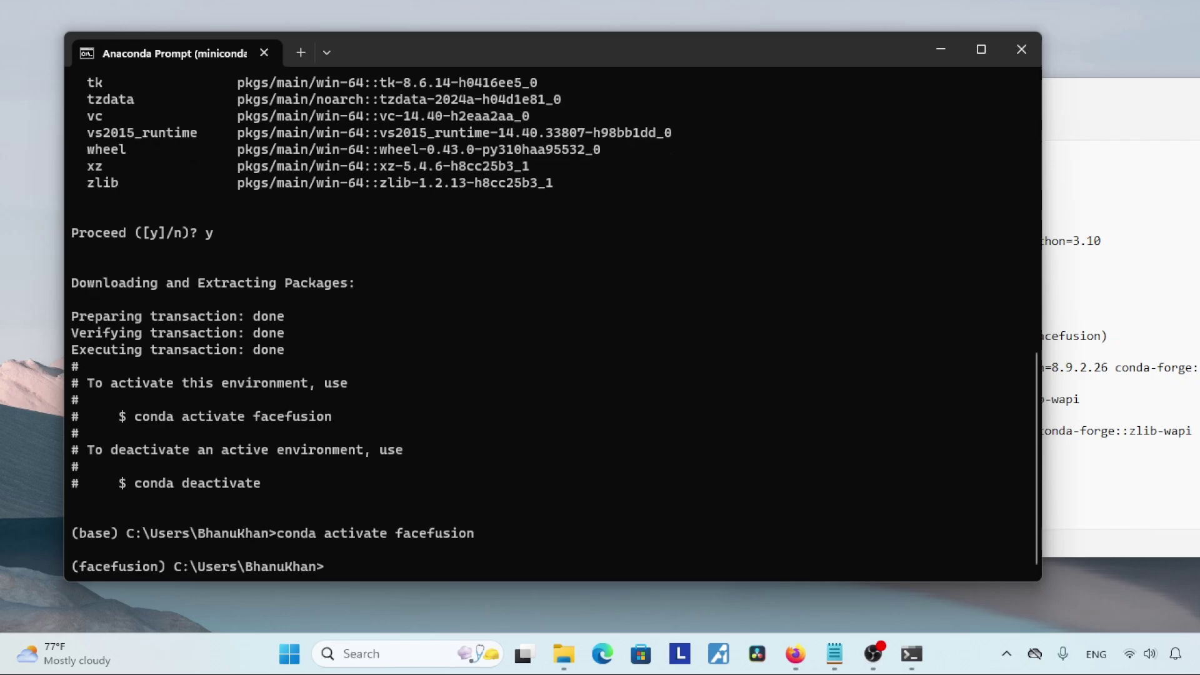
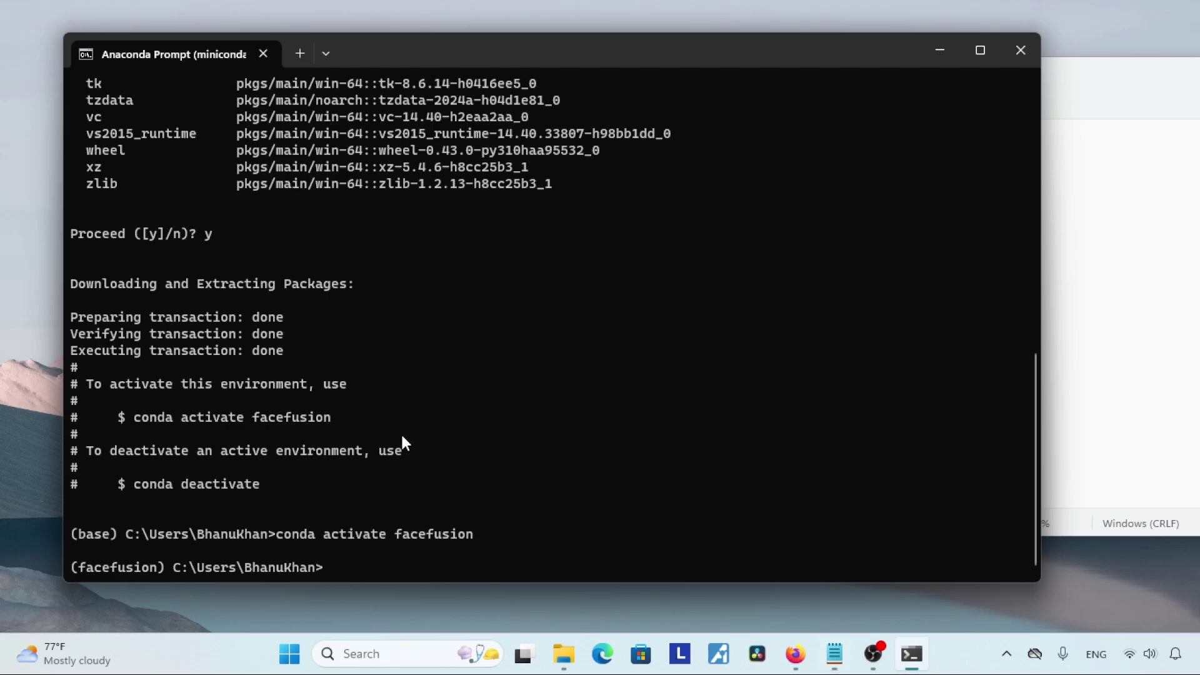
type("conda install cudatoolkit=11.8 cudnn=8.9.2.26 conda-forge::gputil=1.4.0")
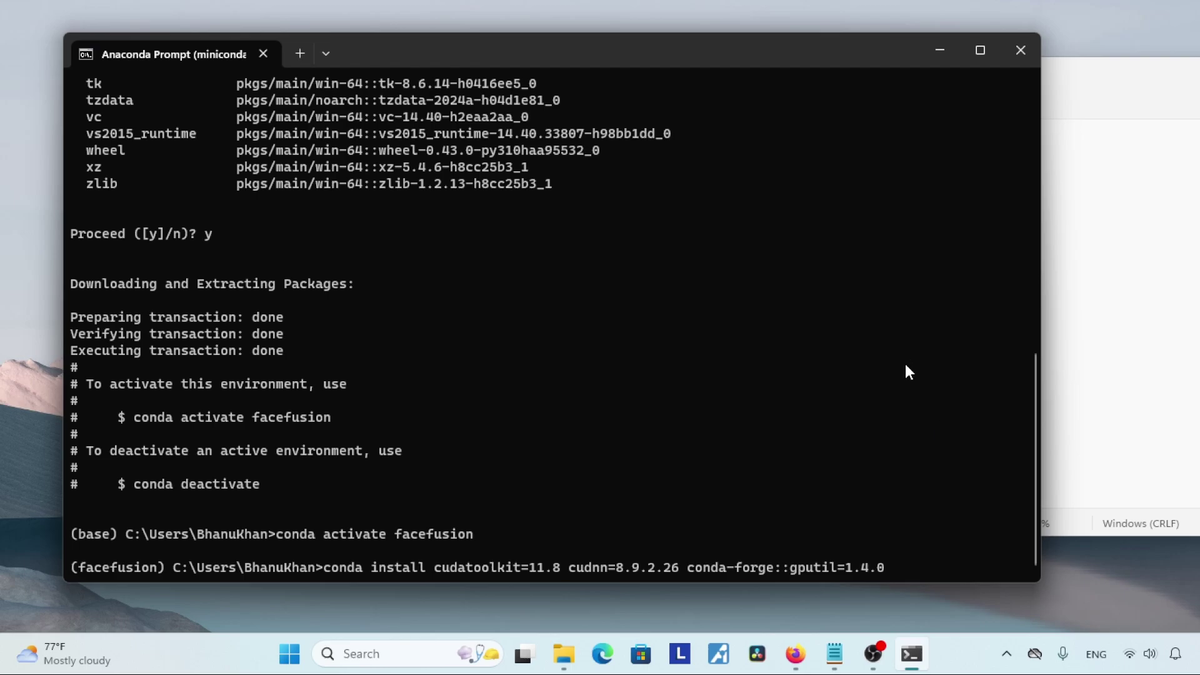
left_click_drag(432, 572, 458, 533)
key("ctrl+c")
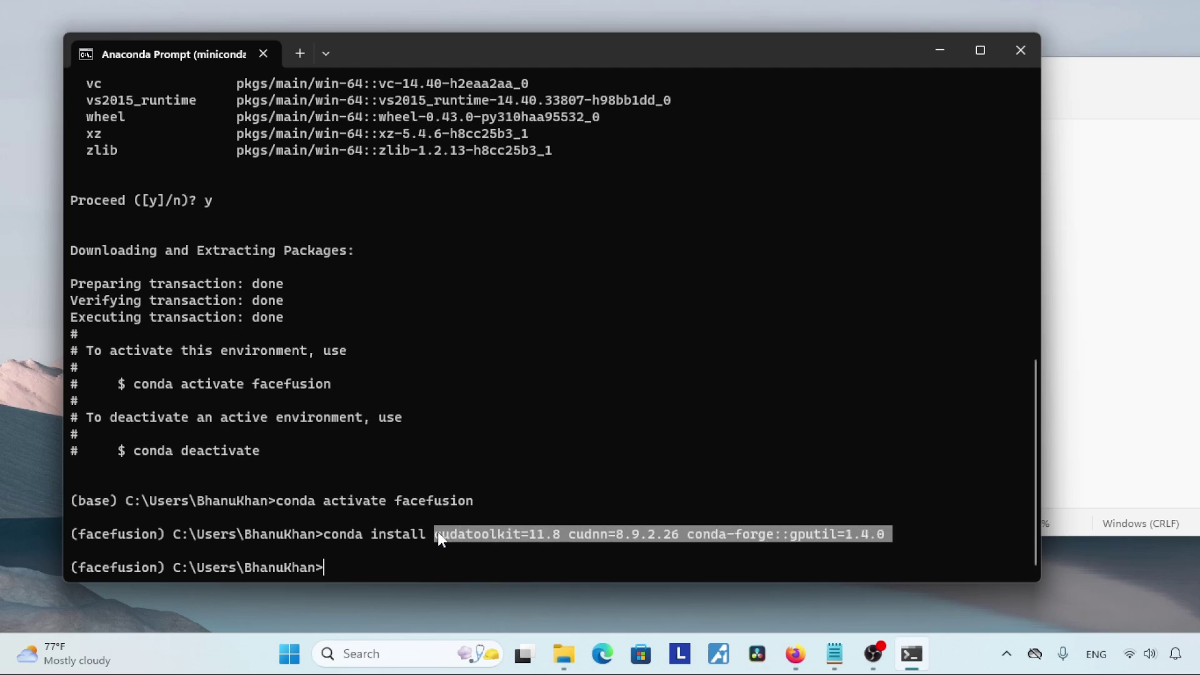
Step: Run conda install on the local cudatoolkit-11.8.0, cudnn-8.9.2.26 and gputil-1.4.0 package files from the Downloads\Req folder
type("conda")
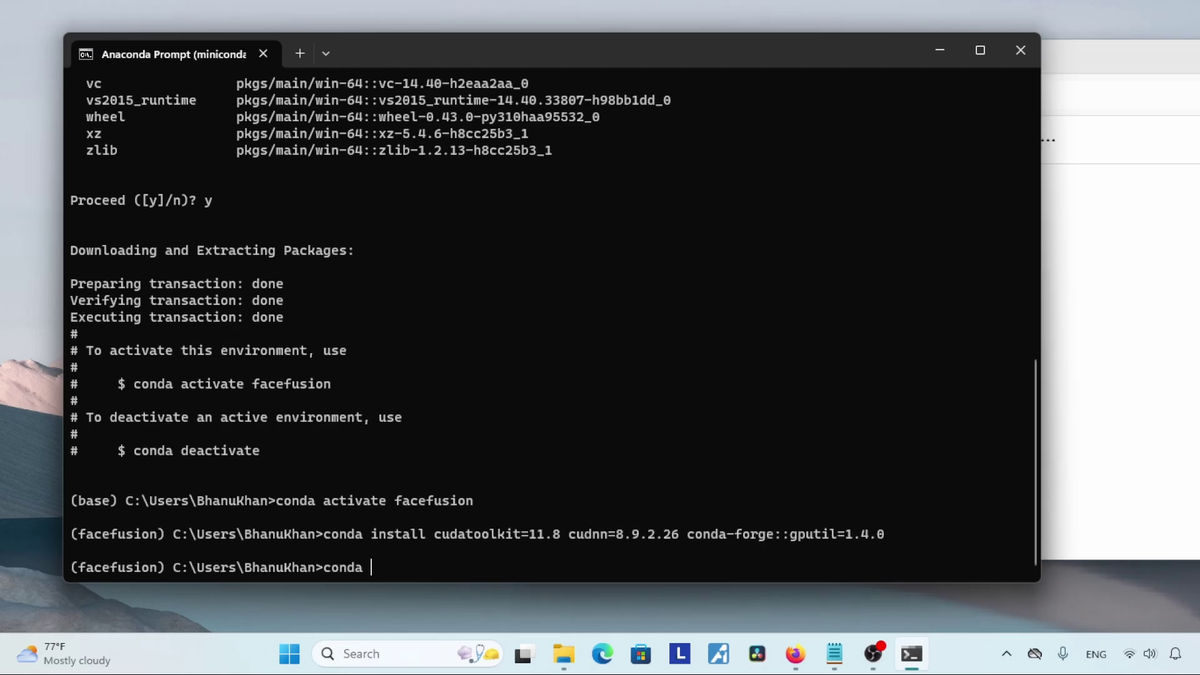
type(" install")
key("alt+Tab")
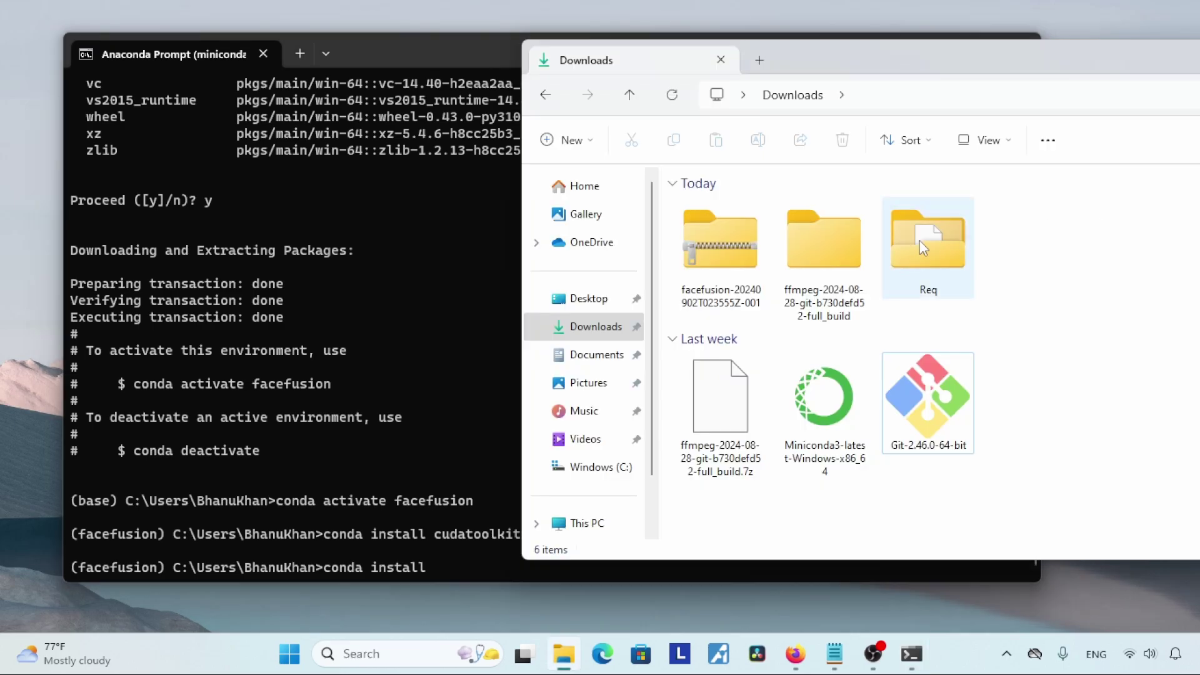
double_click(913, 231)
left_click(801, 336)
left_click(775, 257, "ctrl")
left_click(775, 231, "ctrl")
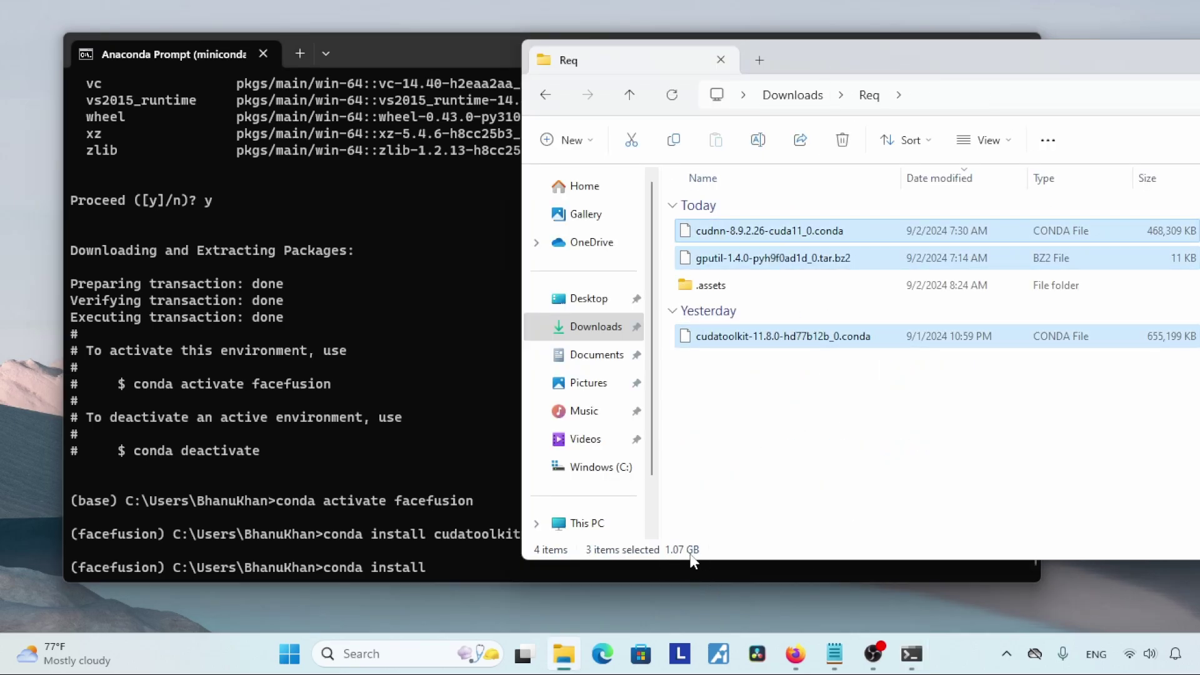
left_click_drag(775, 231, 423, 312)
left_click(478, 295)
key("Return")
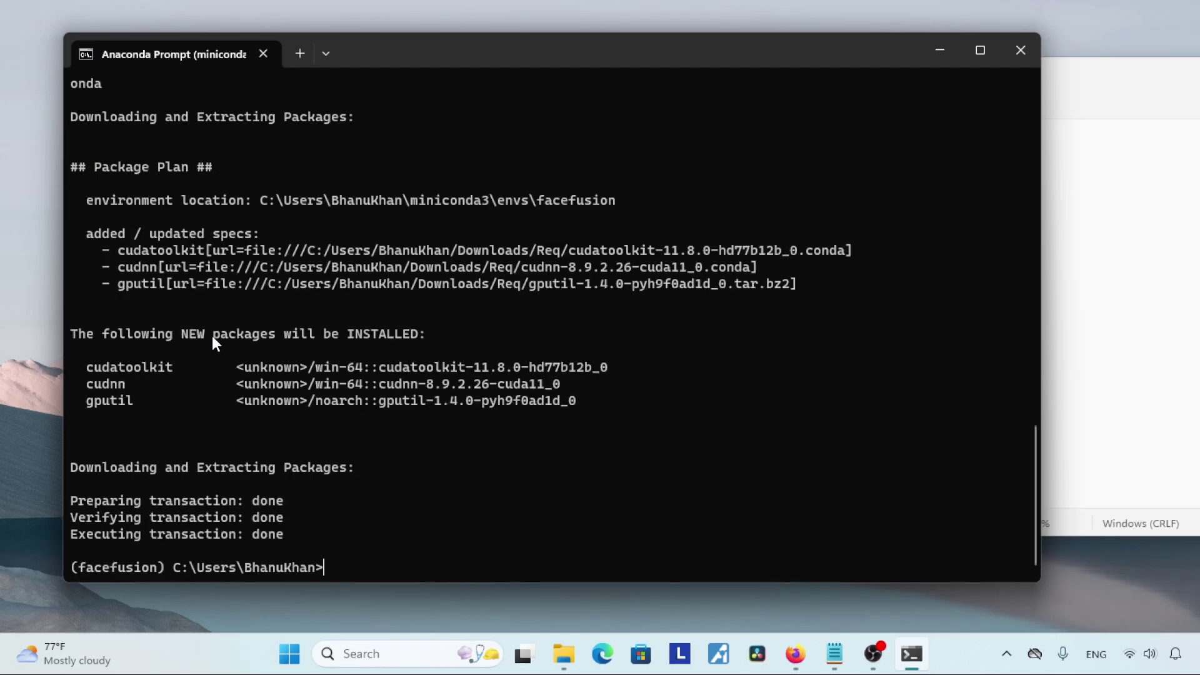
Step: Copy "conda install cudatoolkit=11.8 cudnn=8.9.2.26 conda-forge::gputil=1.4.0" from the Notepad notes and run it in Anaconda Prompt
left_click(1068, 364)
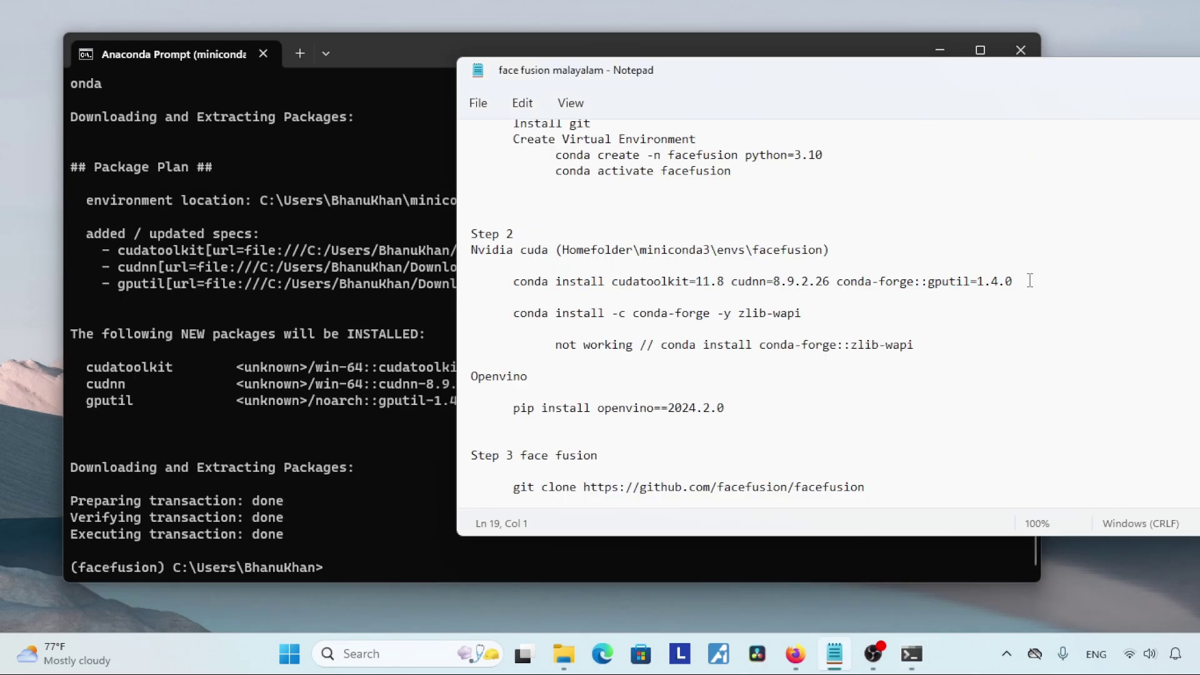
left_click_drag(1031, 280, 511, 285)
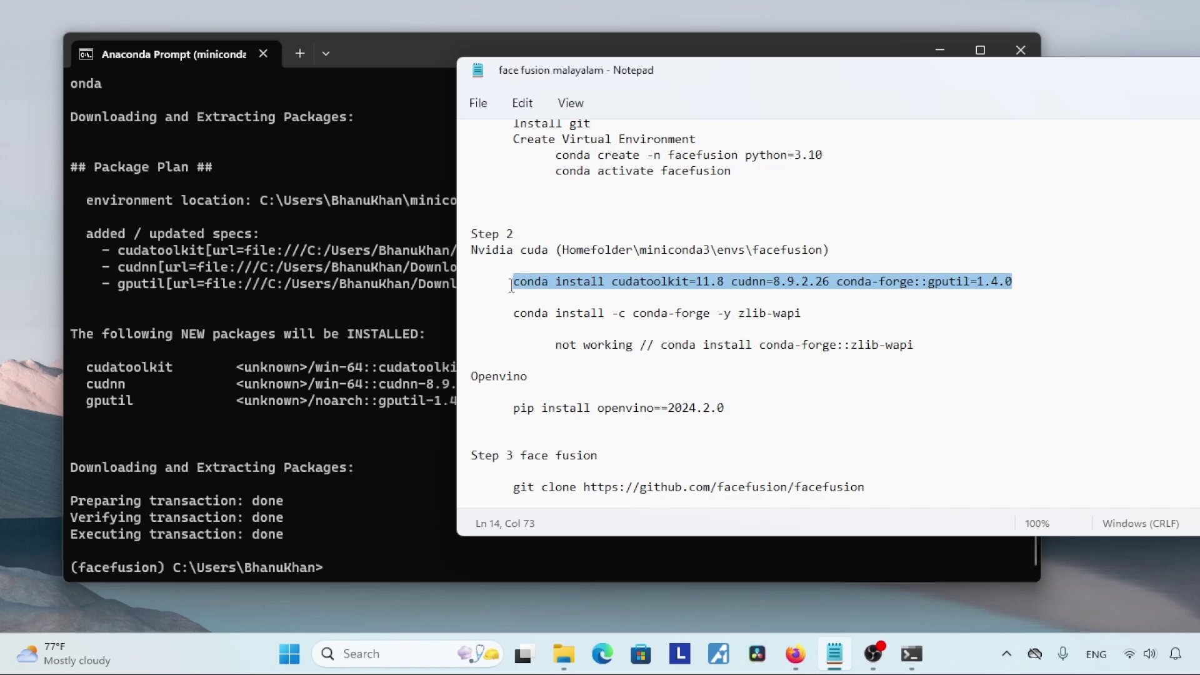
right_click(515, 283)
left_click(651, 107)
left_click(377, 347)
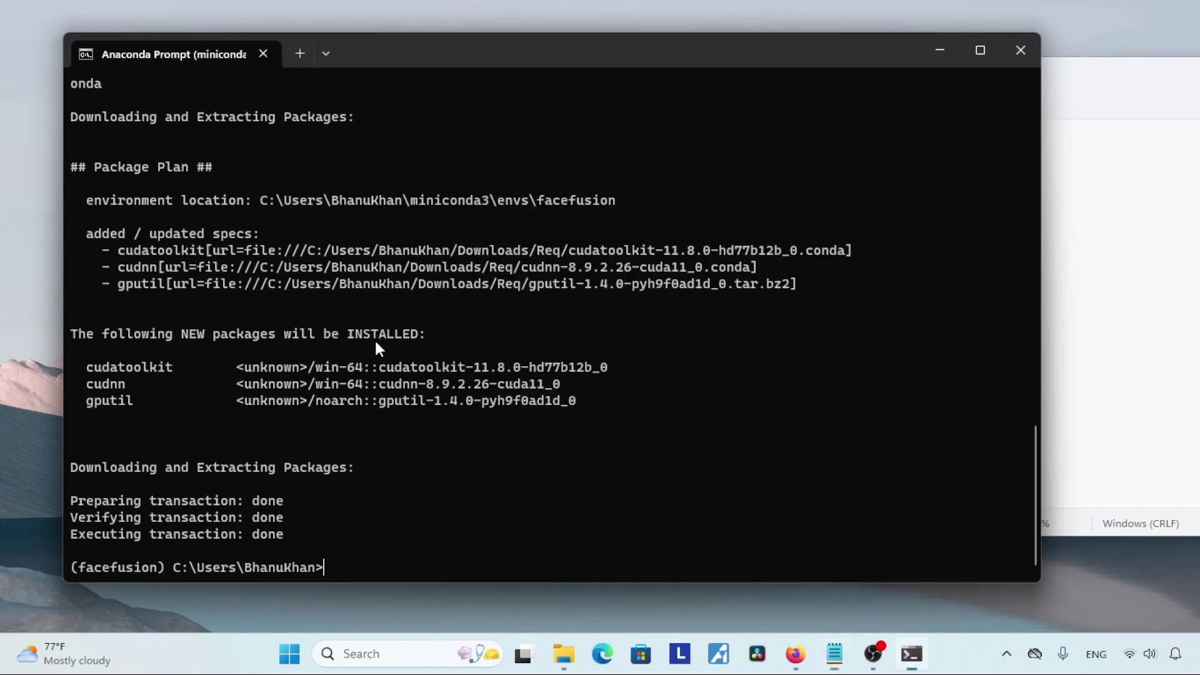
key("ctrl+v")
key("Return")
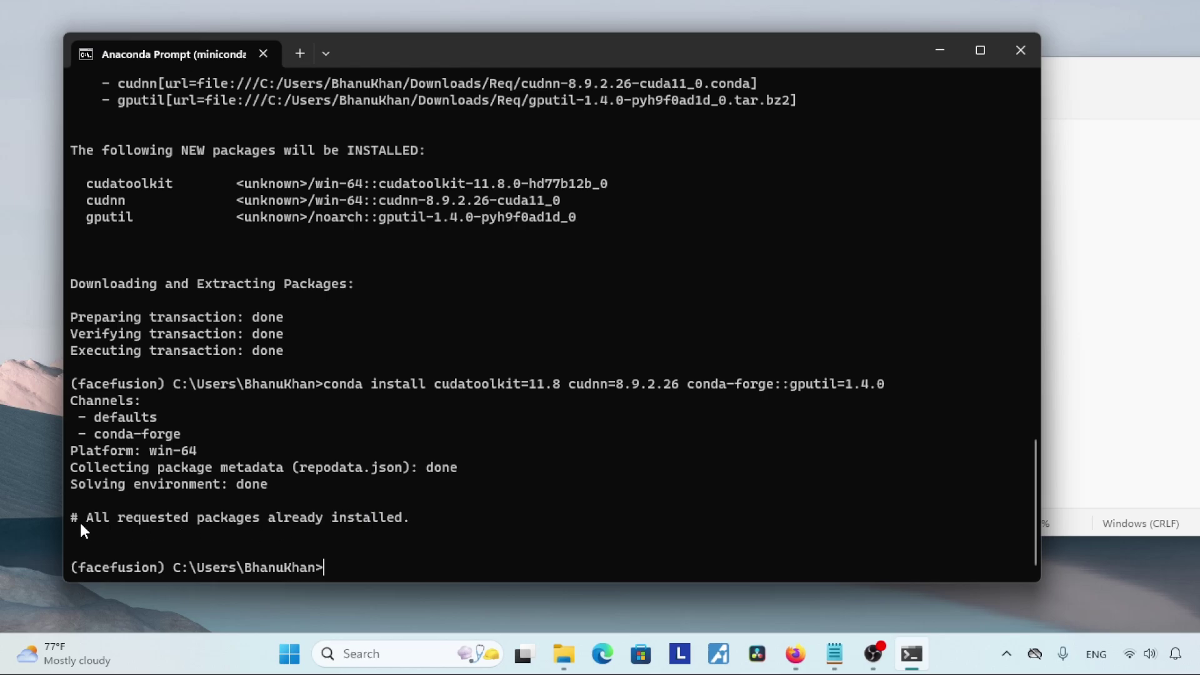
left_click_drag(81, 526, 442, 528)
left_click(448, 528)
Step: Copy "conda install -c conda-forge -y zlib-wapi" from the Notepad notes and run it in Anaconda Prompt
key("alt+Tab")
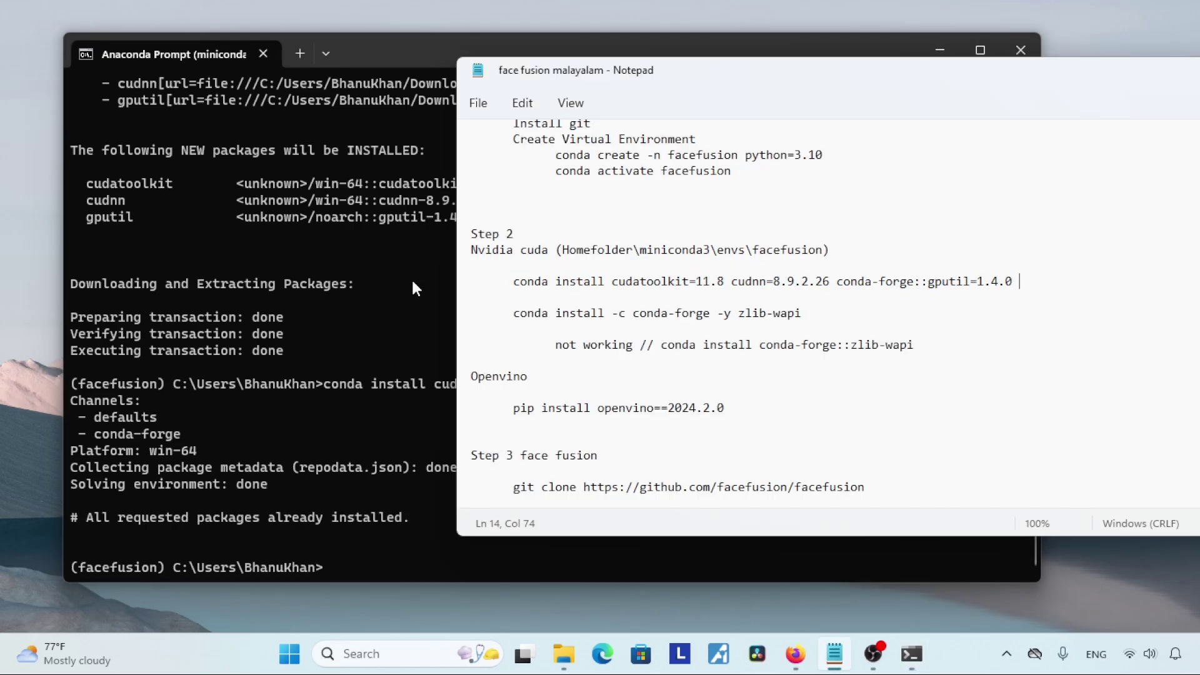
left_click_drag(719, 82, 698, 57)
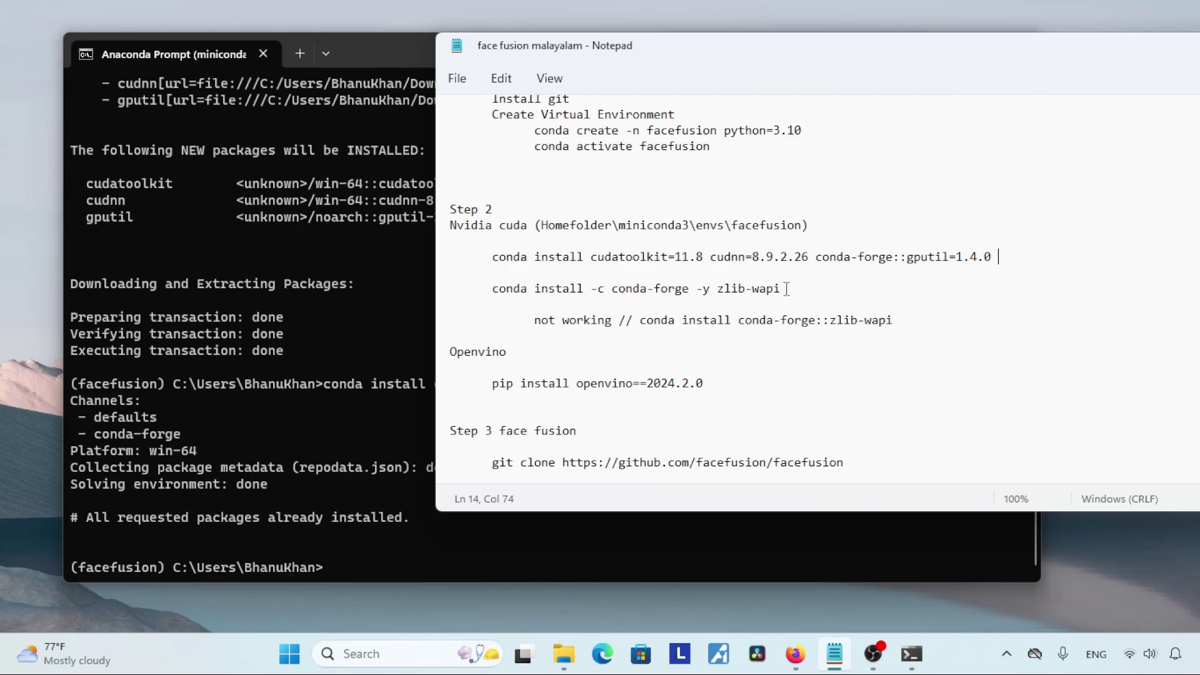
left_click_drag(788, 289, 499, 289)
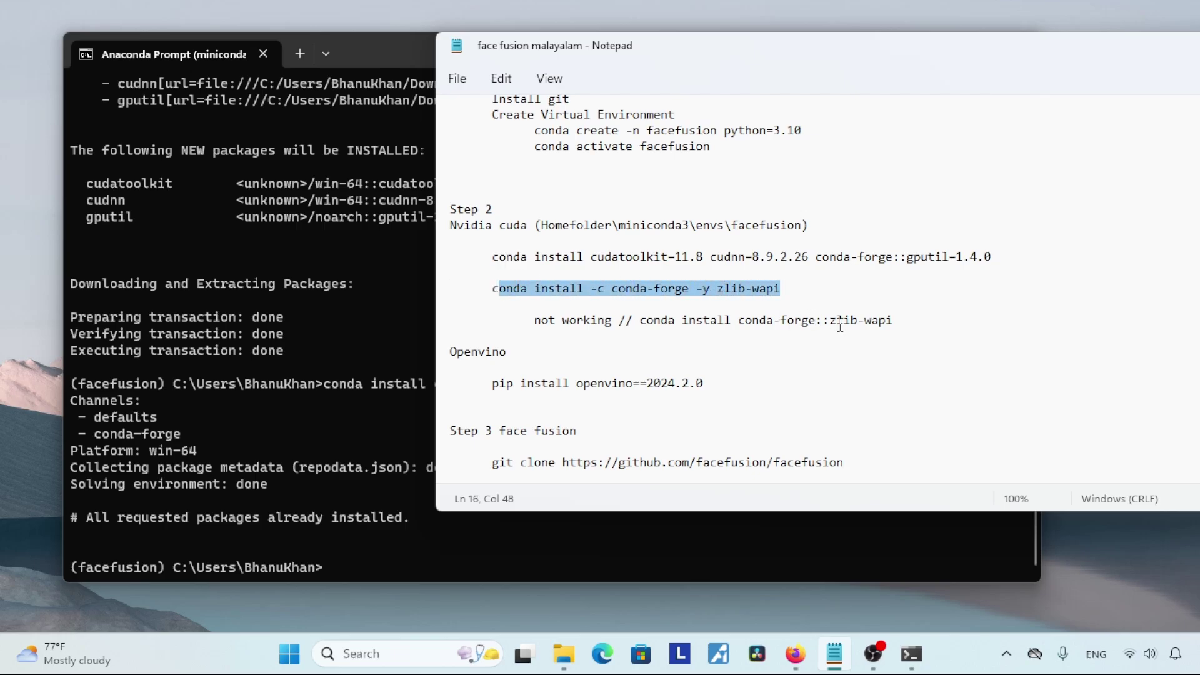
left_click_drag(904, 325, 636, 324)
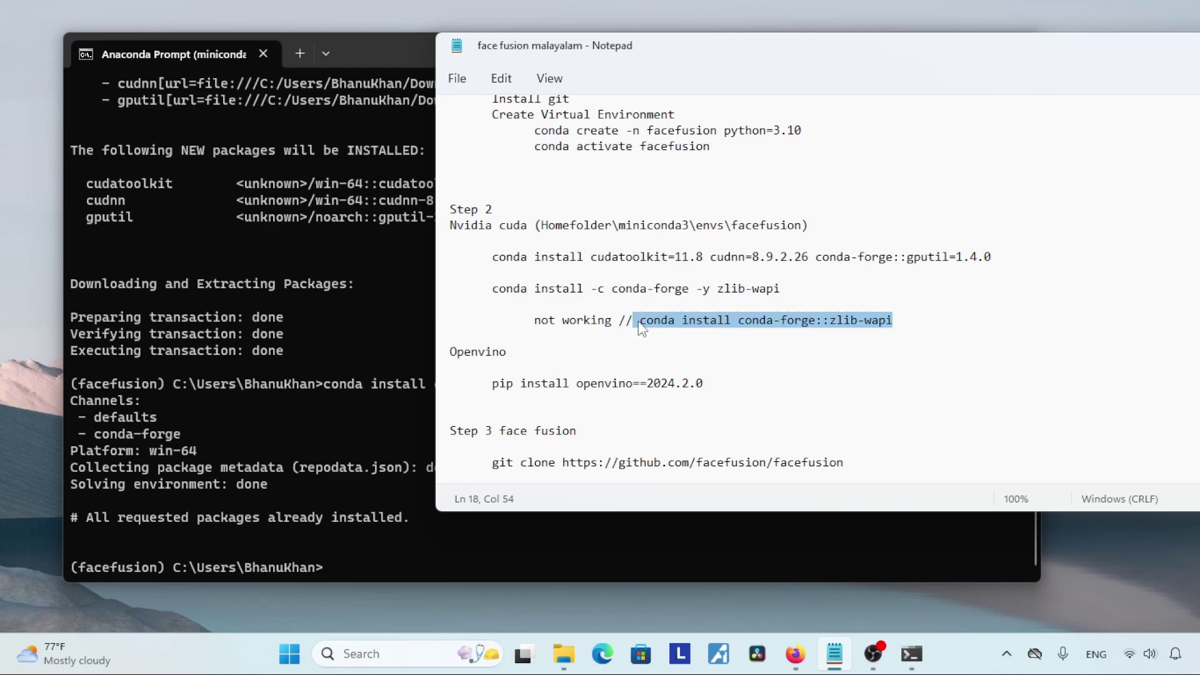
left_click_drag(781, 289, 492, 289)
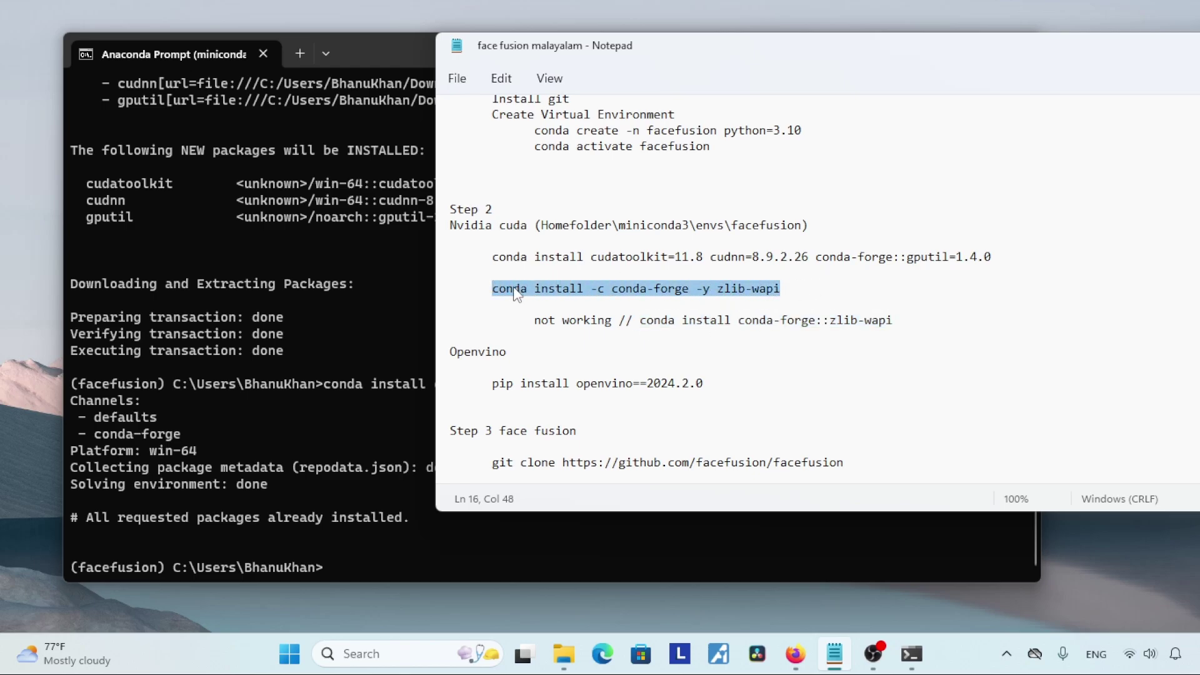
right_click(534, 283)
left_click(586, 373)
left_click(313, 370)
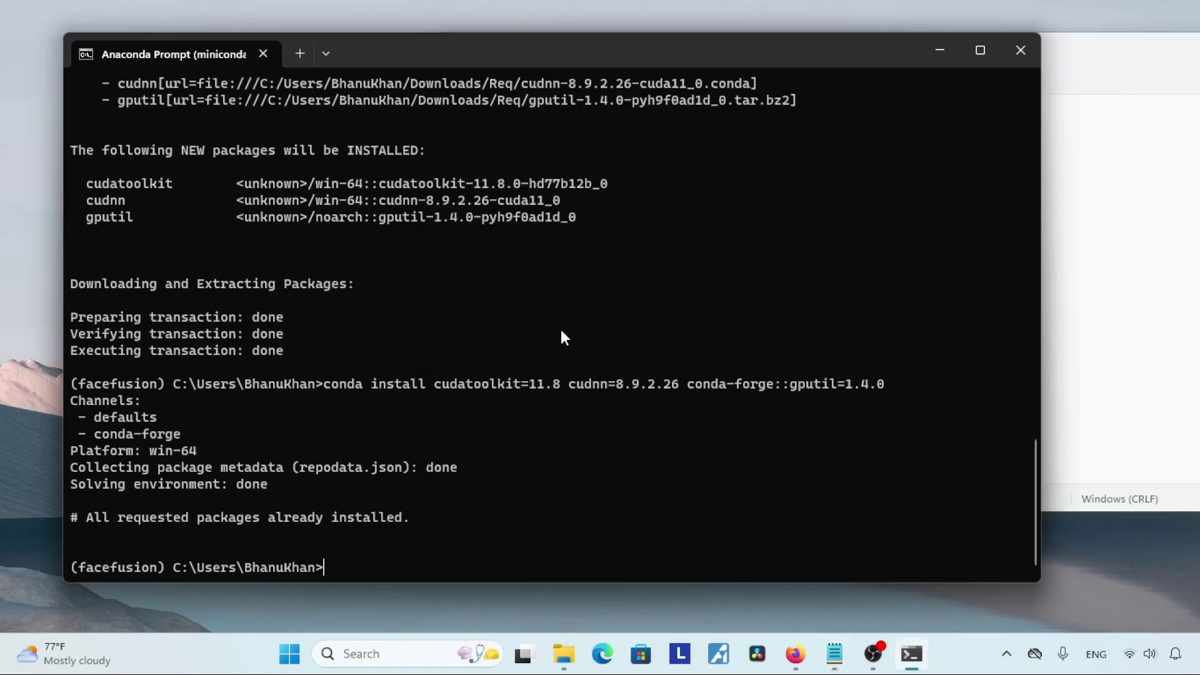
key("ctrl+v")
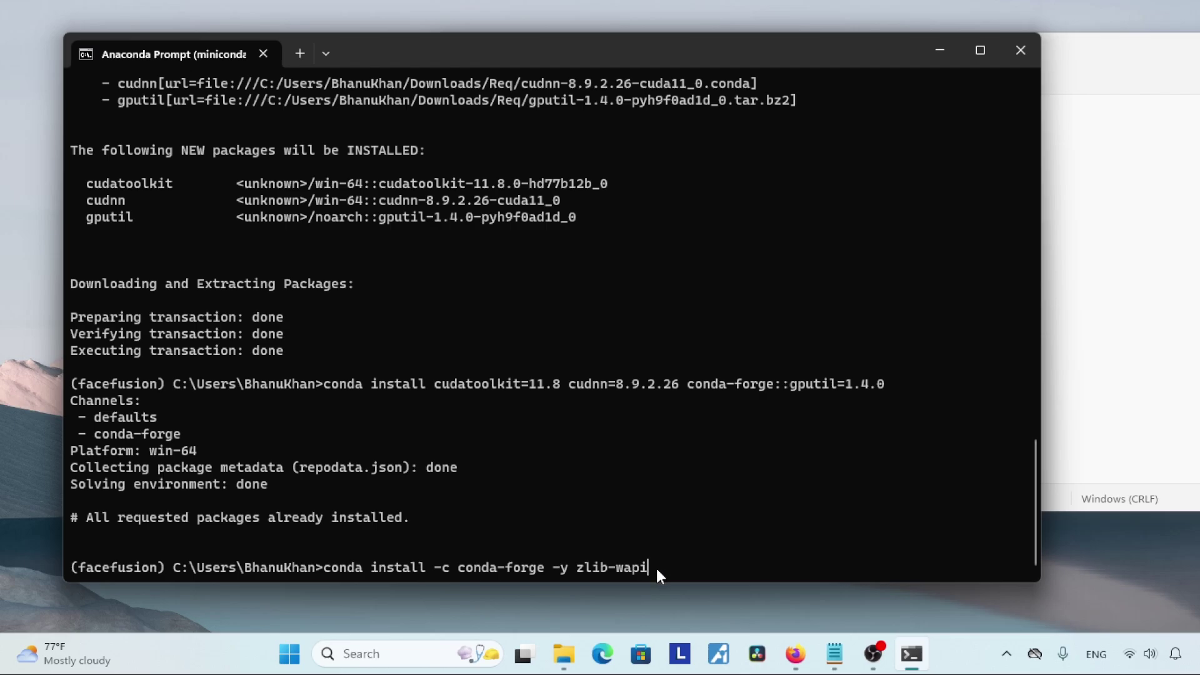
key("Return")
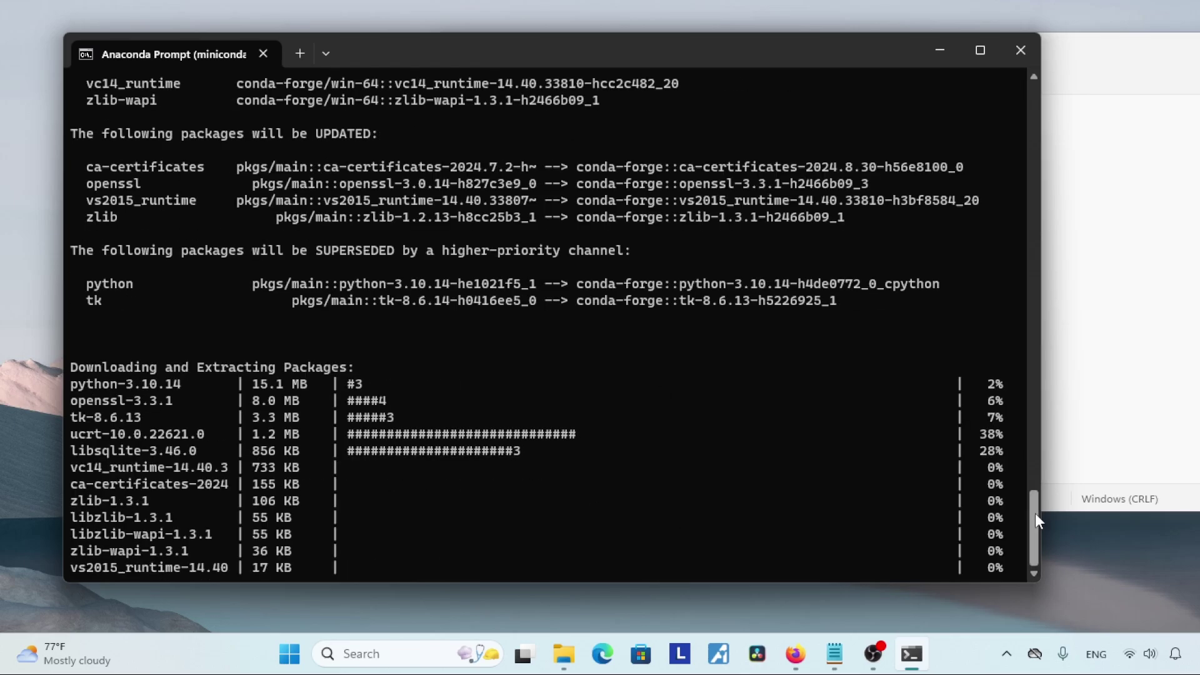
Step: Highlight the FaceFusion GitHub address in the Step 3 notes and clear the Anaconda Prompt screen with cls
left_click(1096, 260)
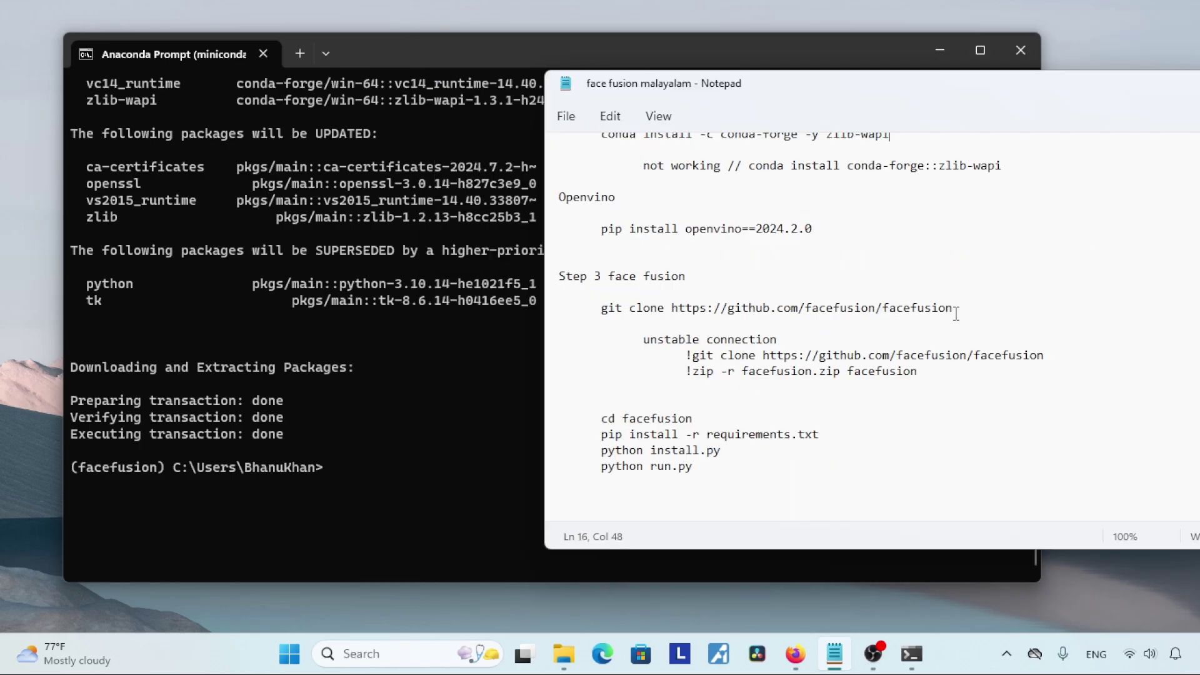
left_click_drag(952, 308, 672, 304)
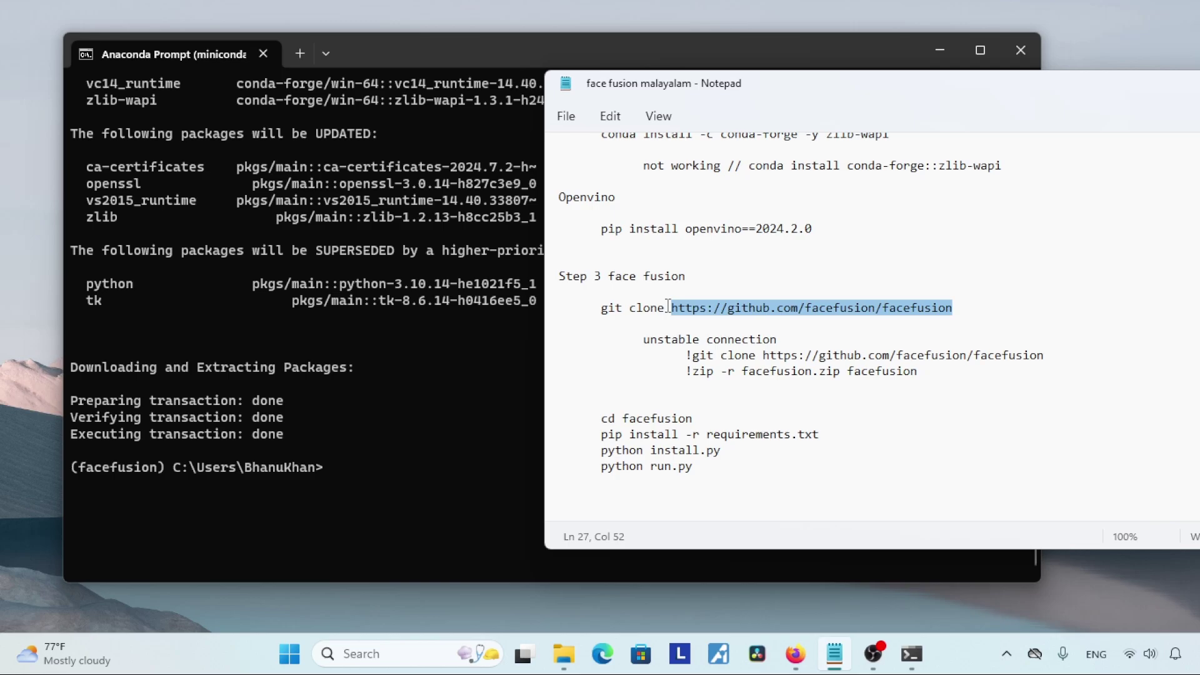
left_click(317, 298)
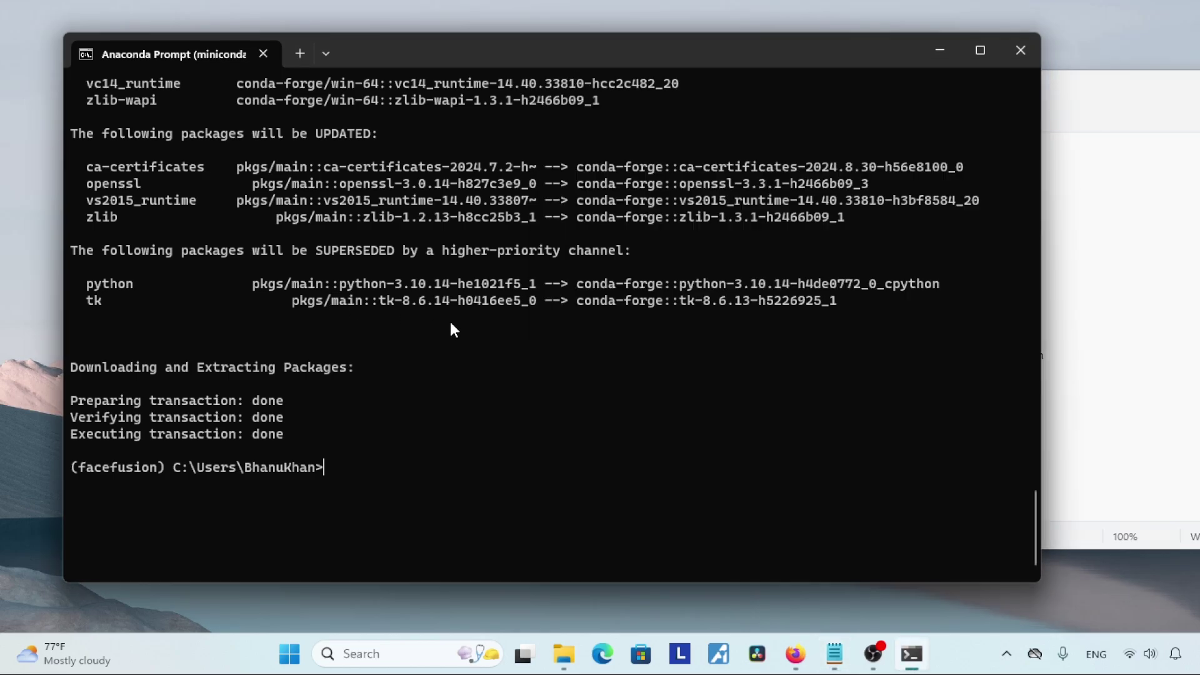
type("cls")
key("Return")
key("alt+Tab")
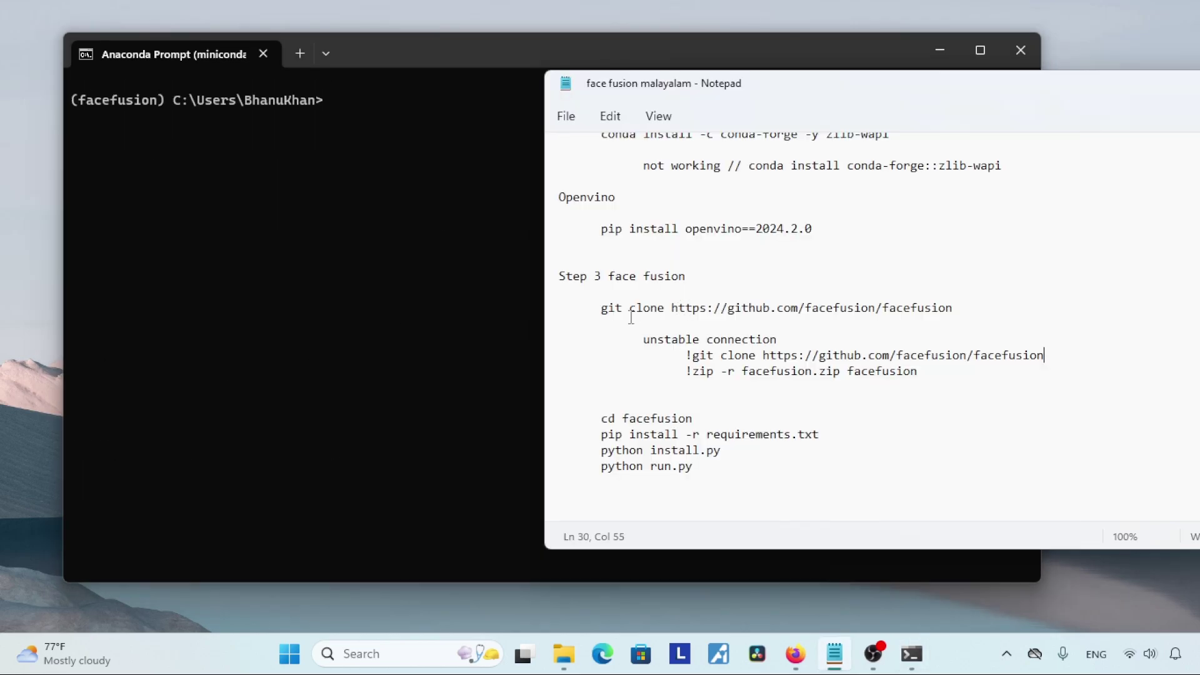
mouse_move(600, 307)
left_mouse_down()
mouse_move(952, 308)
mouse_move(600, 307)
left_mouse_up()
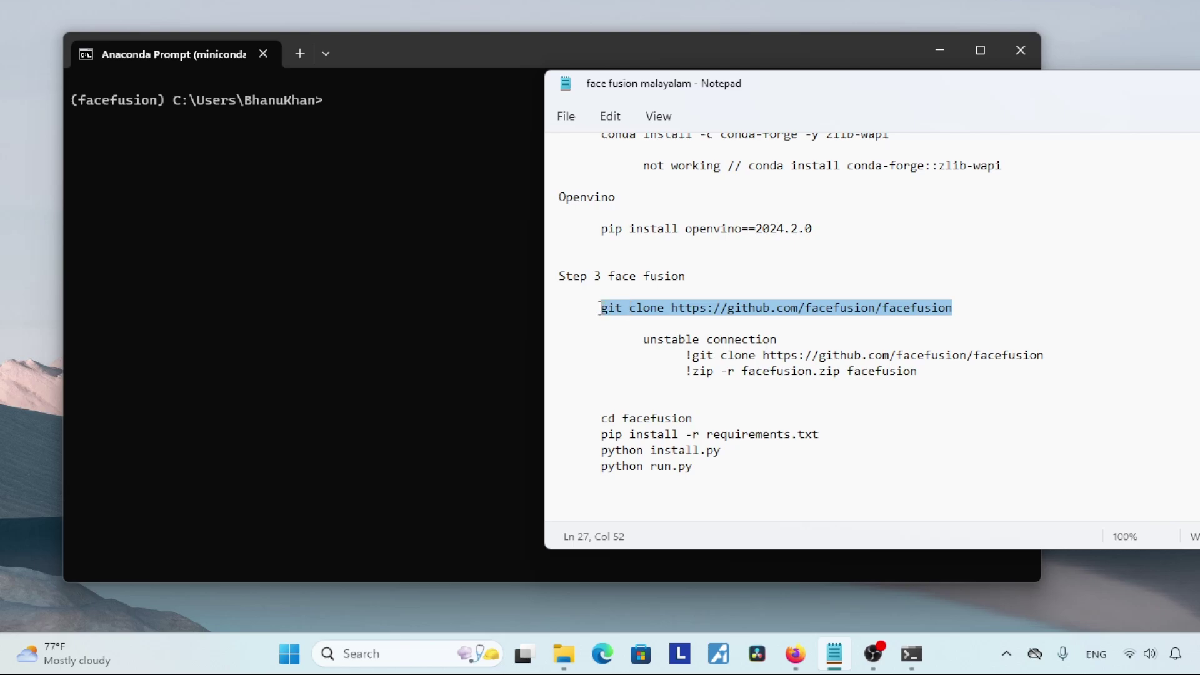
right_click(632, 308)
left_click(691, 93)
left_click(368, 154)
key("ctrl+v")
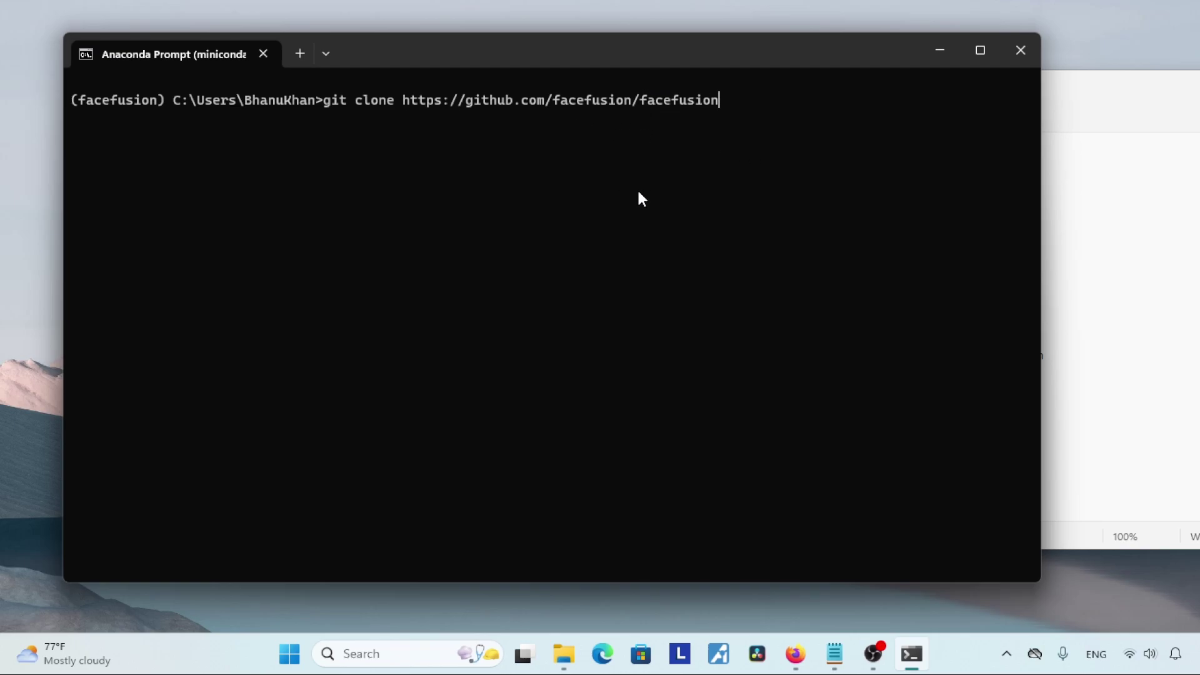
key("Return")
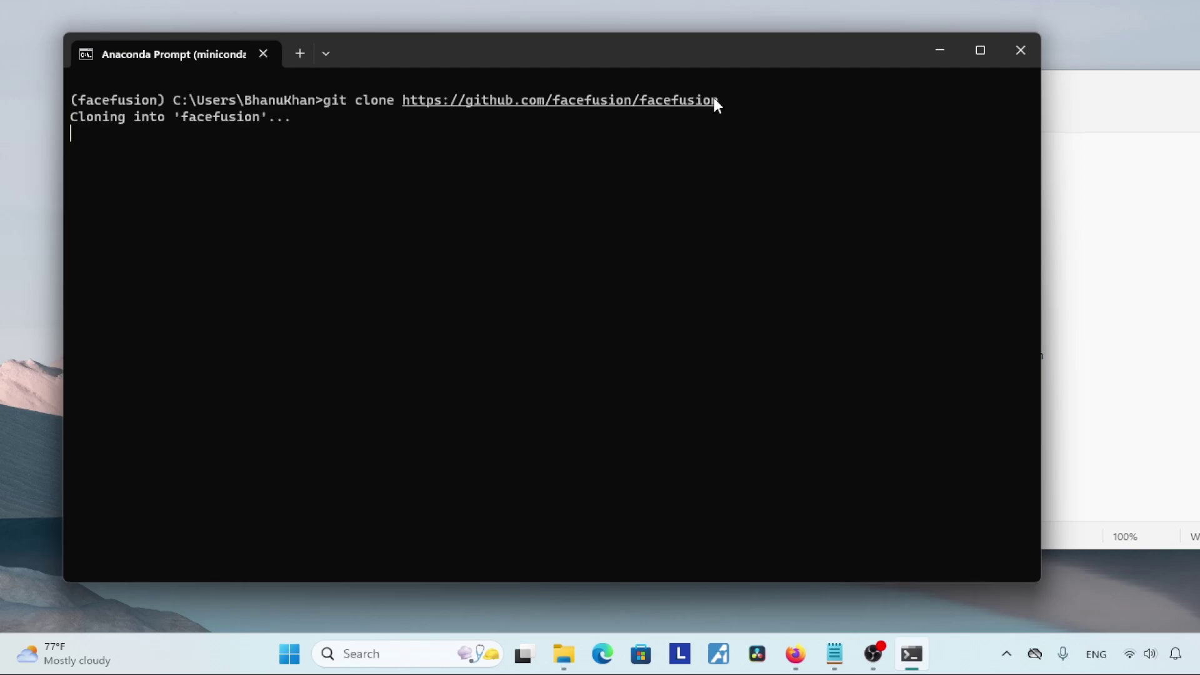
Step: Examine the git clone command and its output in Anaconda Prompt, highlighting the command and the error lines
left_click_drag(740, 97, 415, 102)
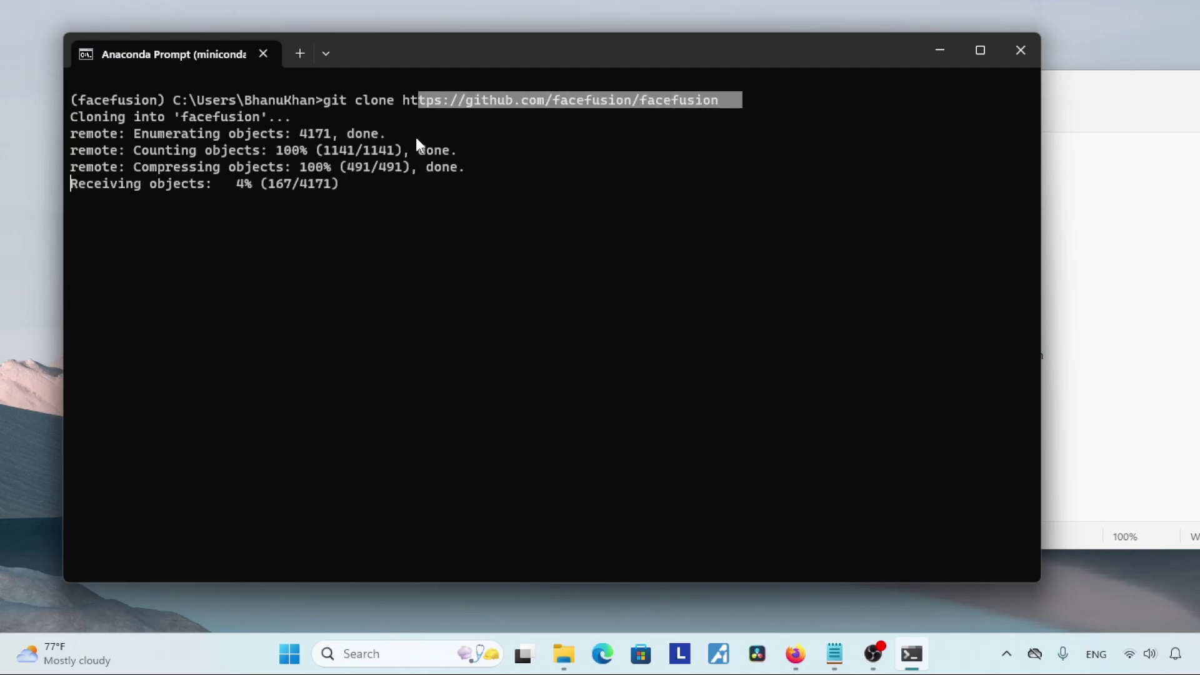
left_click(440, 179)
mouse_move(1088, 85)
left_mouse_down()
mouse_move(1038, 94)
mouse_move(889, 80)
mouse_move(999, 94)
left_mouse_up()
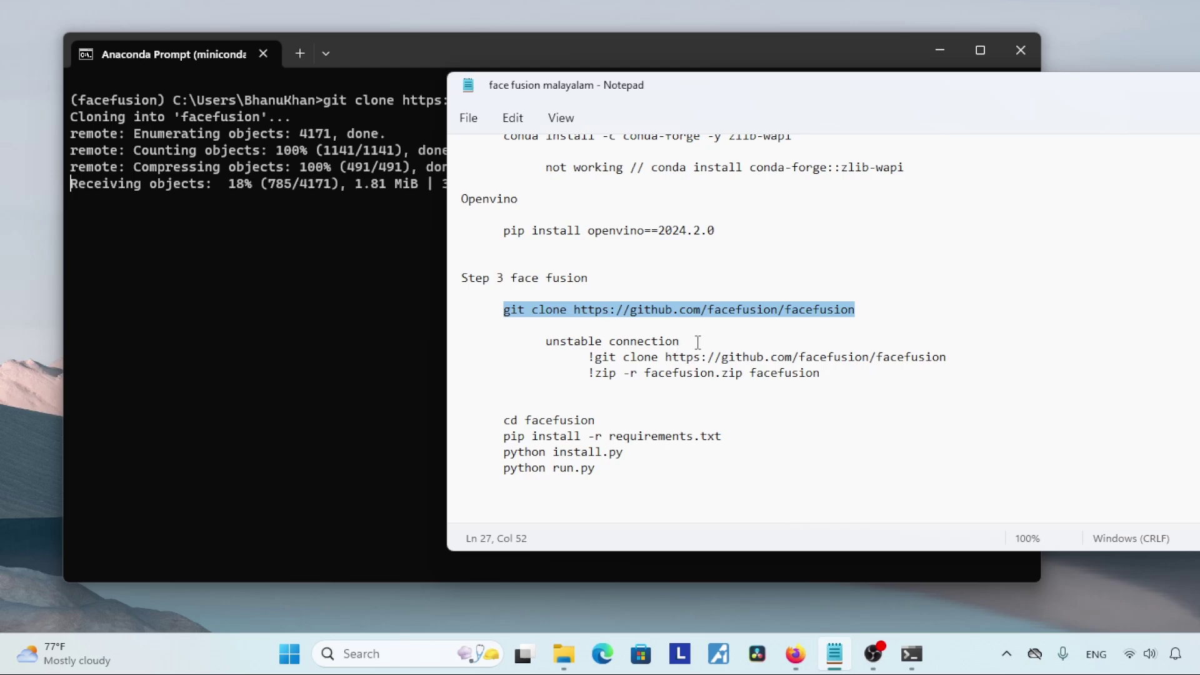
left_click(289, 213)
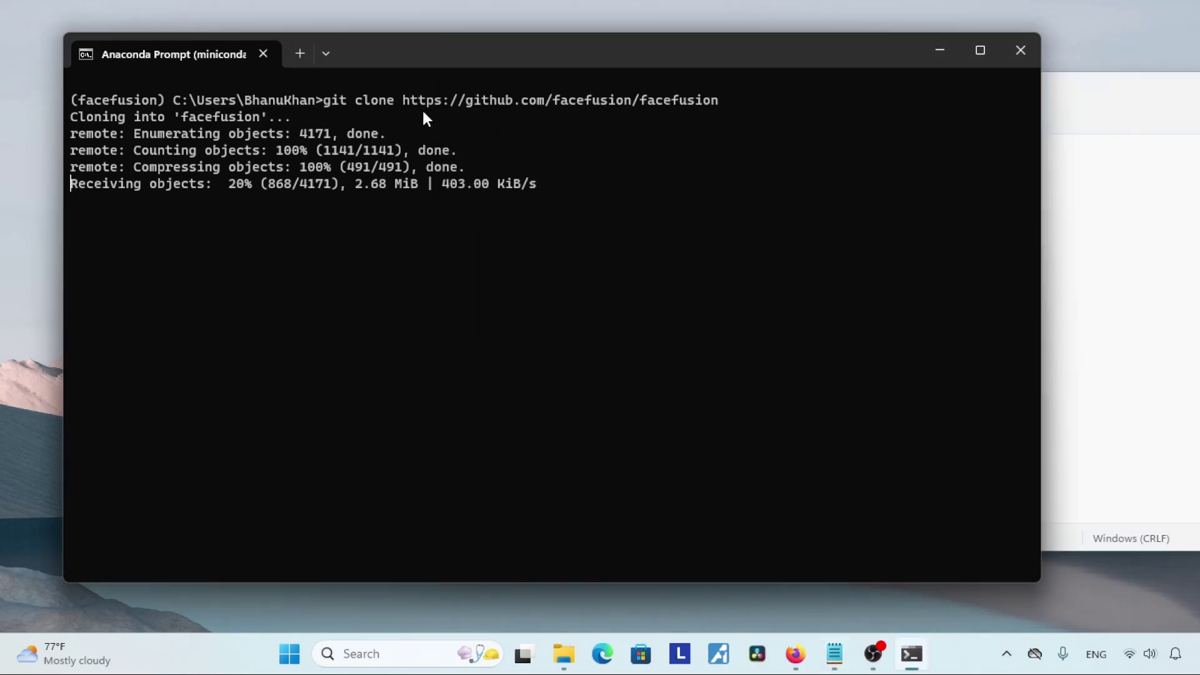
left_click_drag(320, 100, 729, 100)
key("ctrl+c")
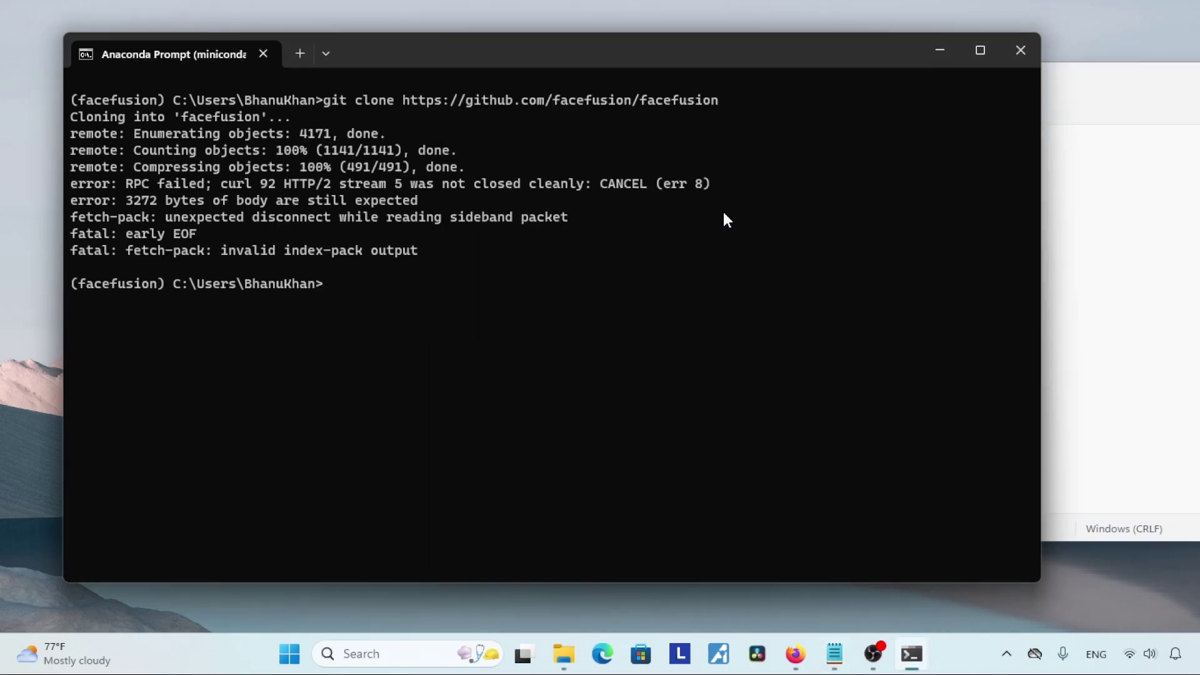
left_click_drag(138, 182, 481, 260)
key("ctrl+c")
Step: Switch to Firefox, search for "google colab", and open Colab with a new notebook
left_click(803, 654)
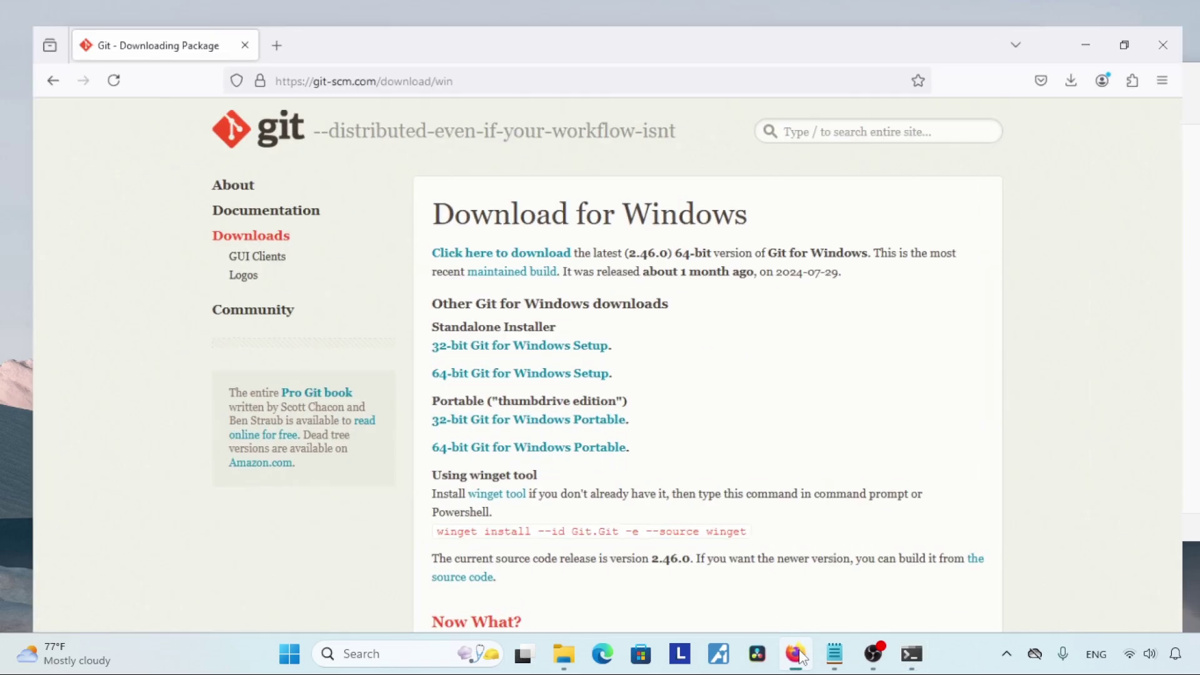
left_click(360, 57)
type("google colab")
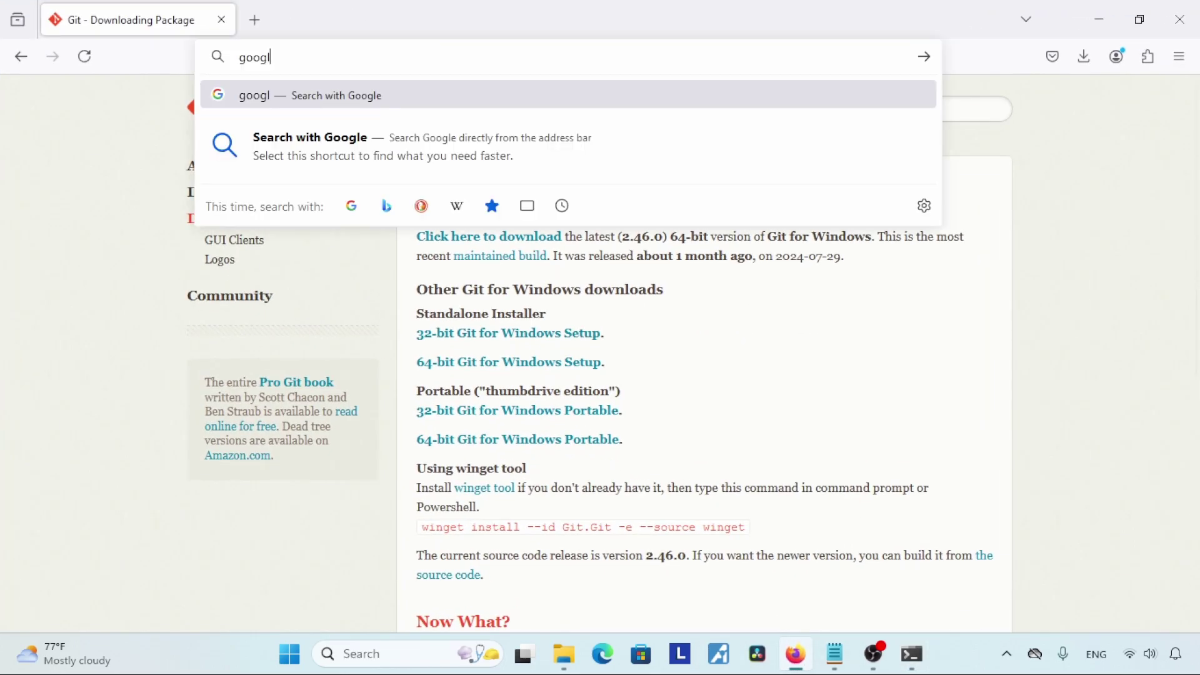
key("Return")
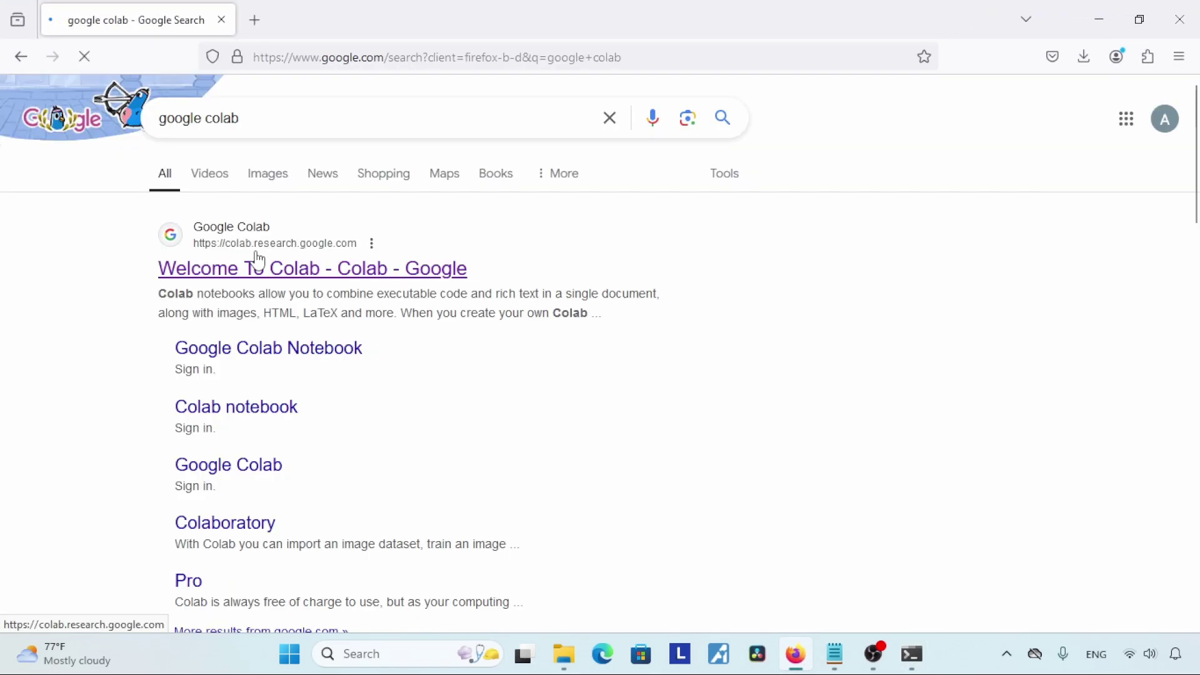
left_click(335, 268)
left_click(300, 574)
left_click_drag(531, 19, 531, 56)
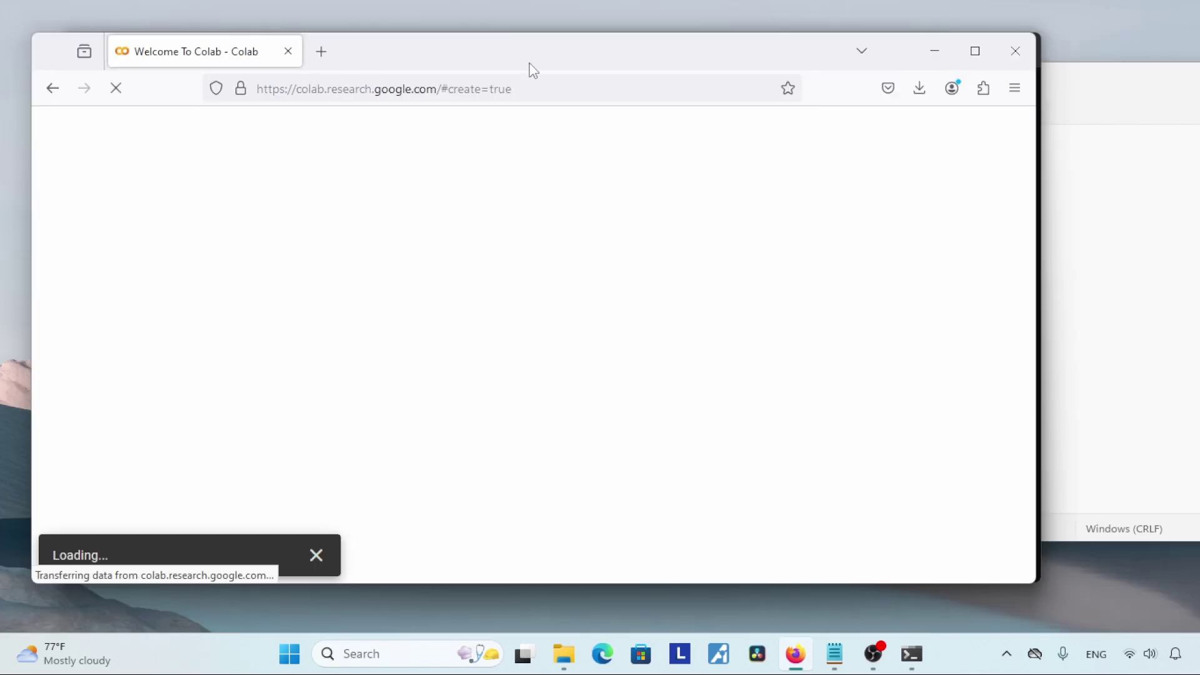
left_click(1128, 241)
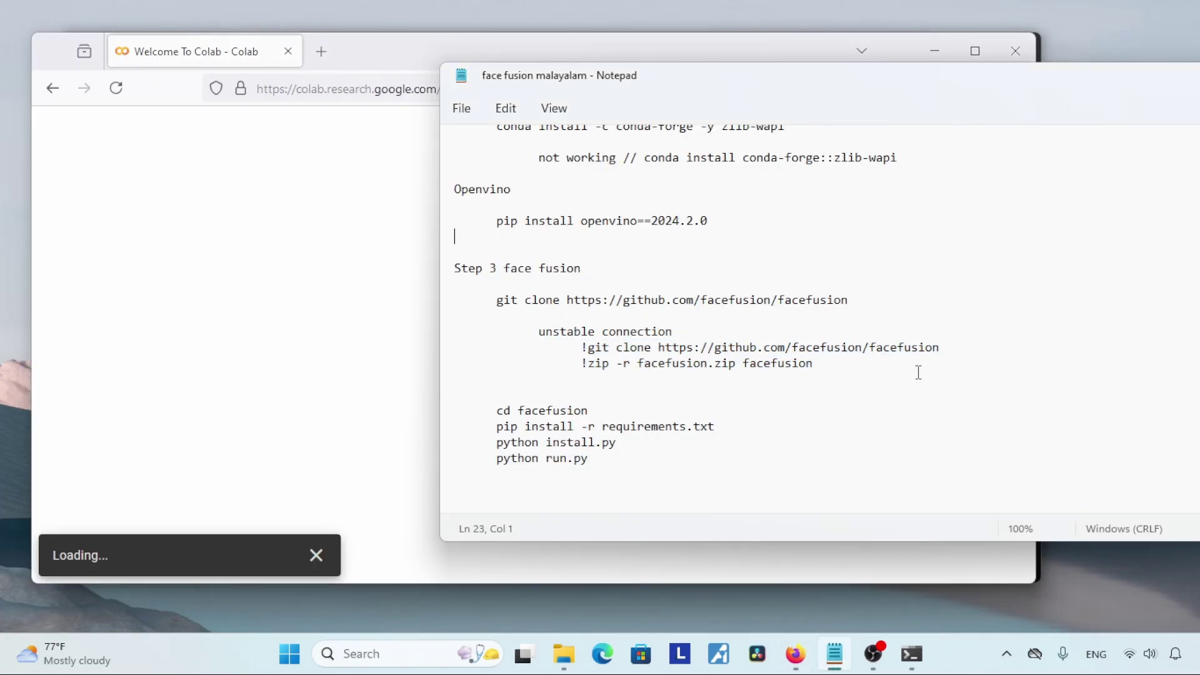
key("Down")
key("Down")
key("Down")
key("Down")
key("Down")
left_click_drag(581, 347, 941, 347)
right_click(864, 348)
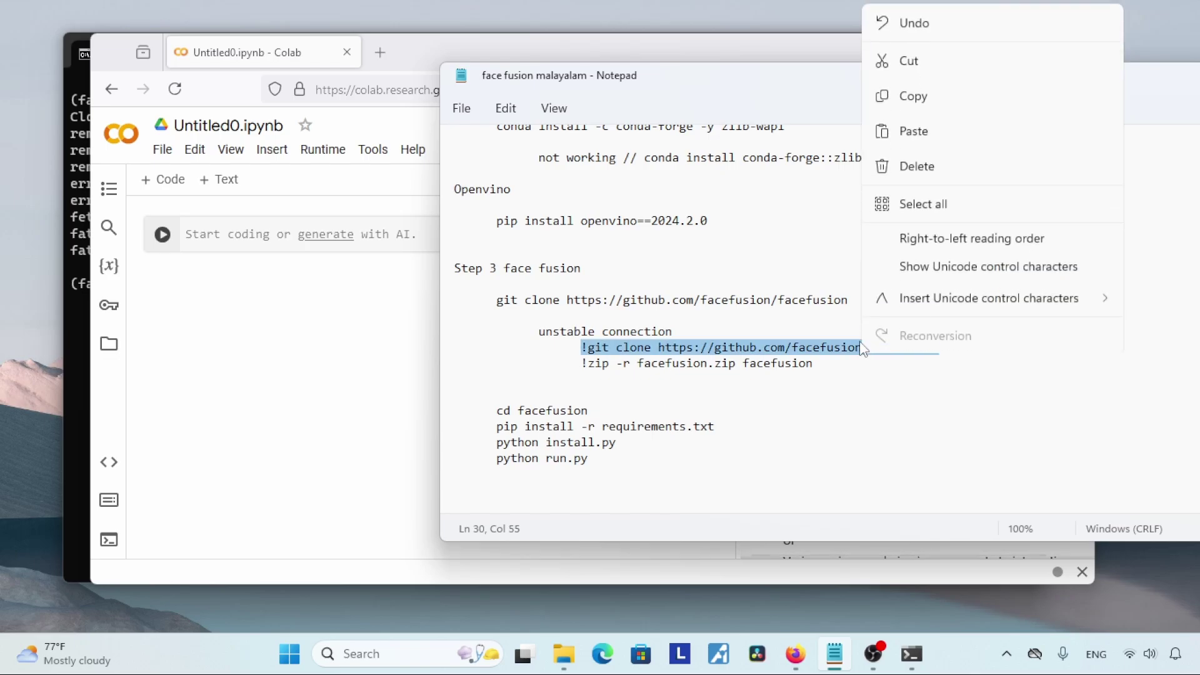
left_click(901, 92)
left_click(264, 235)
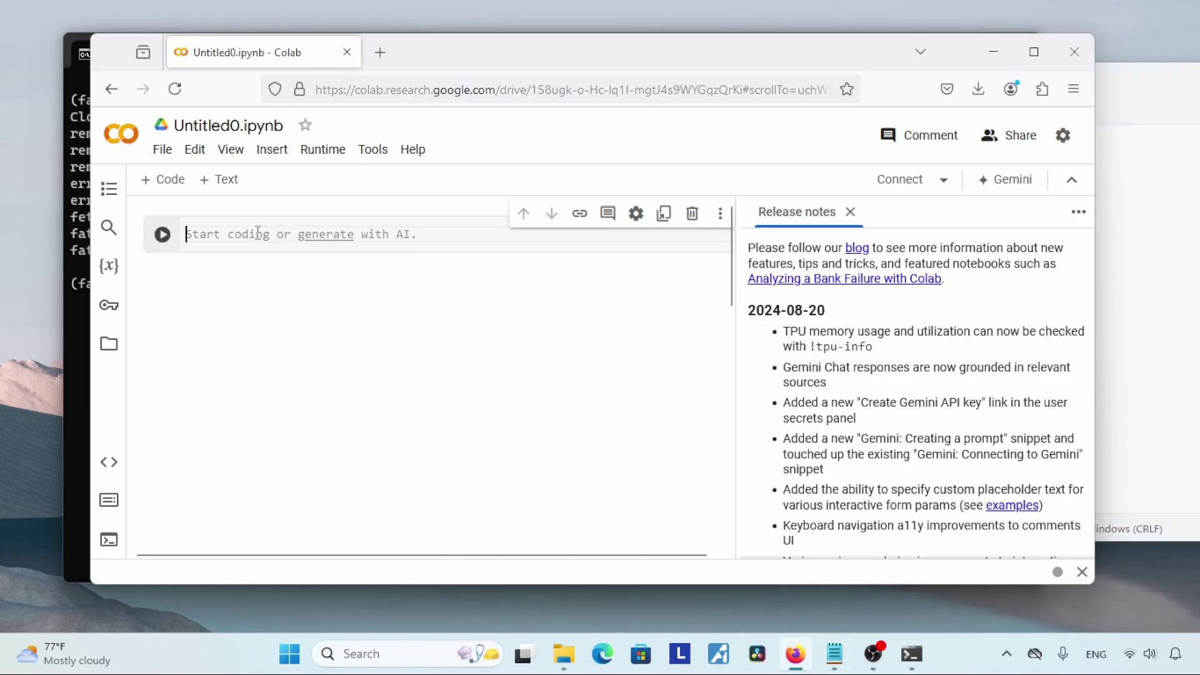
key("ctrl+v")
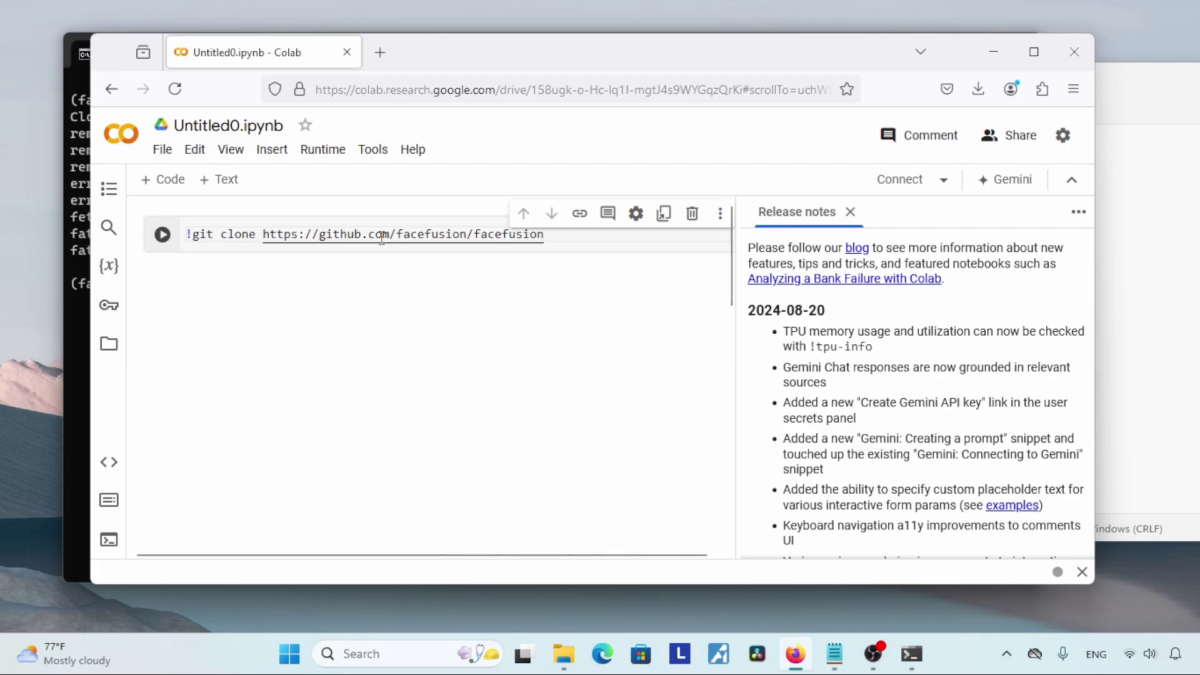
Step: Connect the notebook to a runtime, run the git clone cell despite the warning, and show the runtime's files
left_click(973, 177)
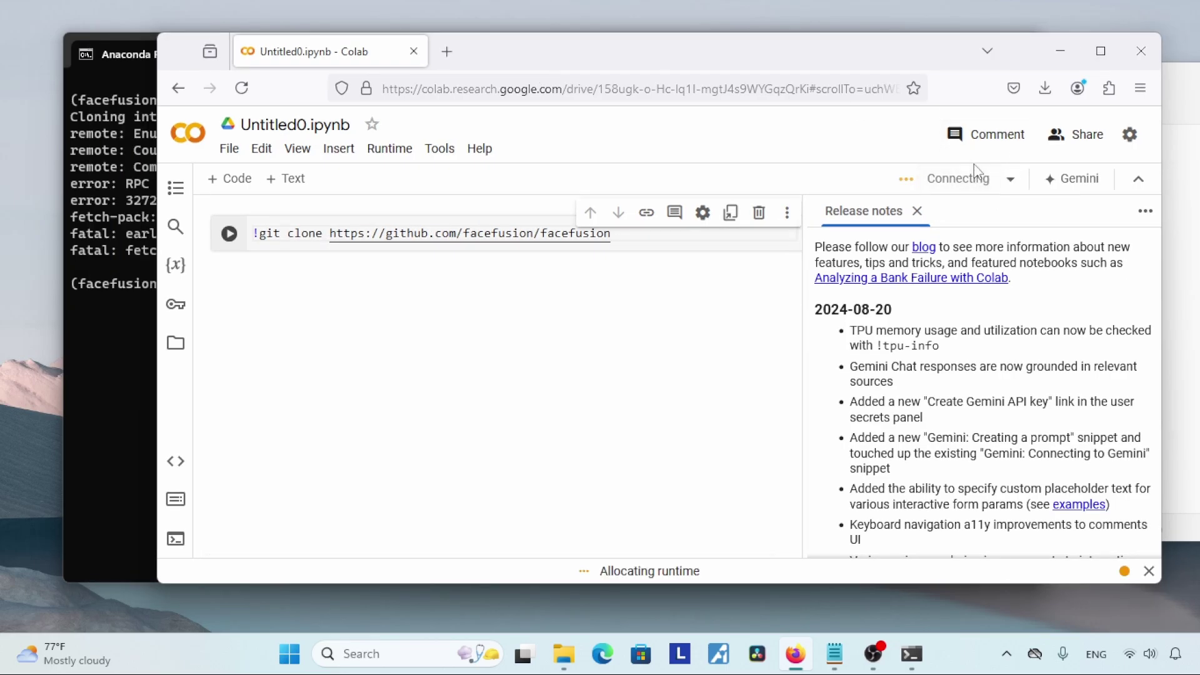
left_click(1102, 48)
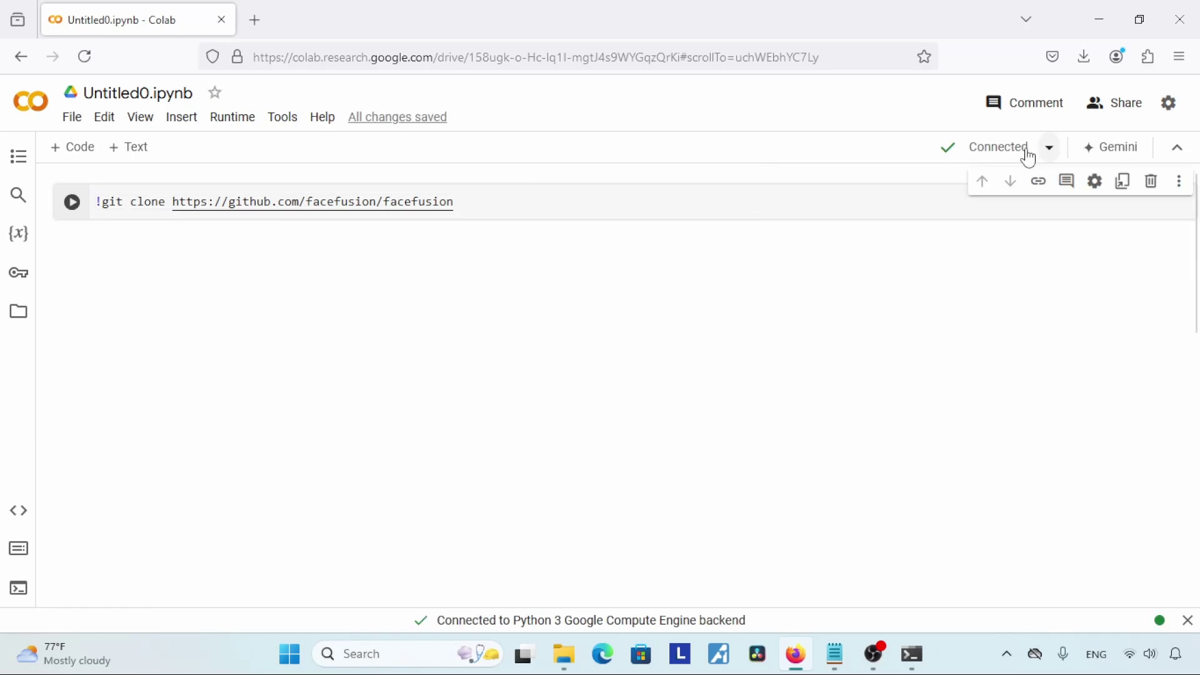
left_click(73, 206)
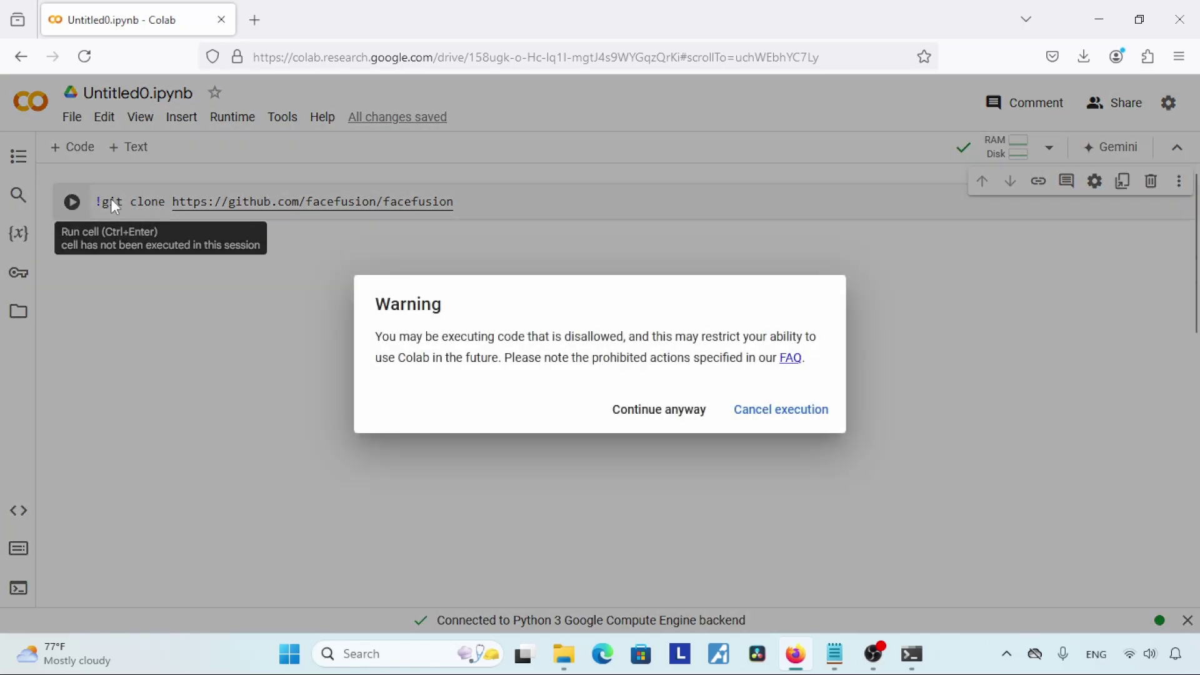
left_click(653, 414)
left_click(21, 313)
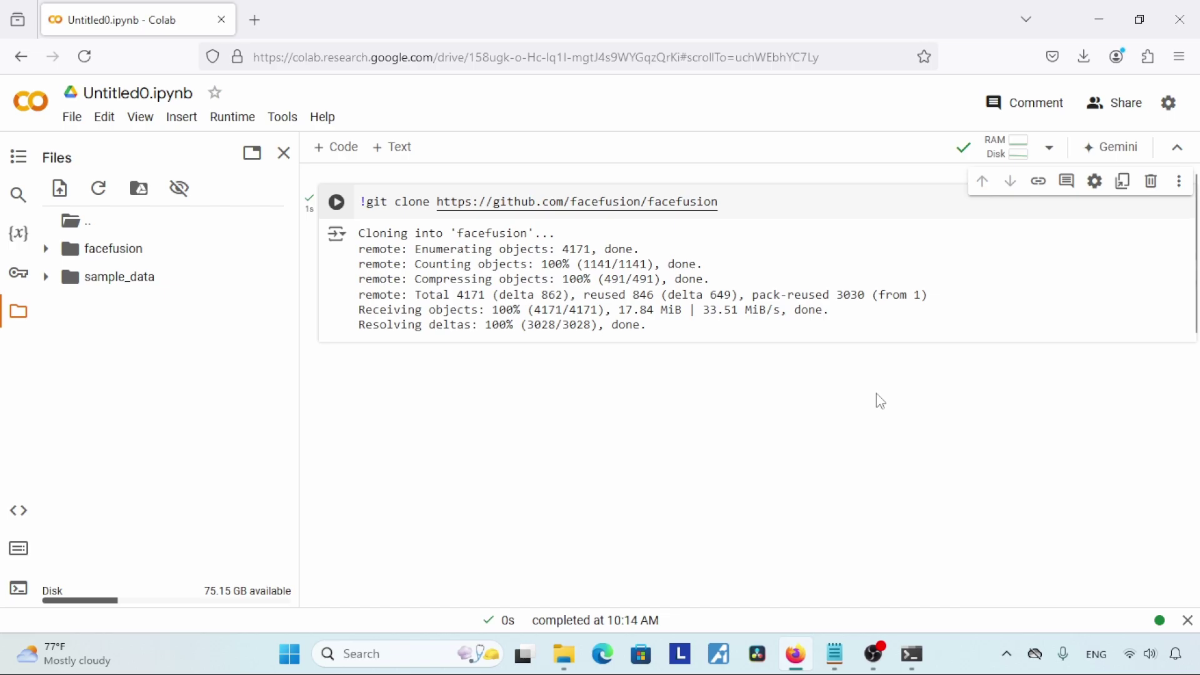
Step: Copy "!zip -r facefusion.zip facefusion" from the Notepad notes into a new Colab code cell and run it
left_click(911, 654)
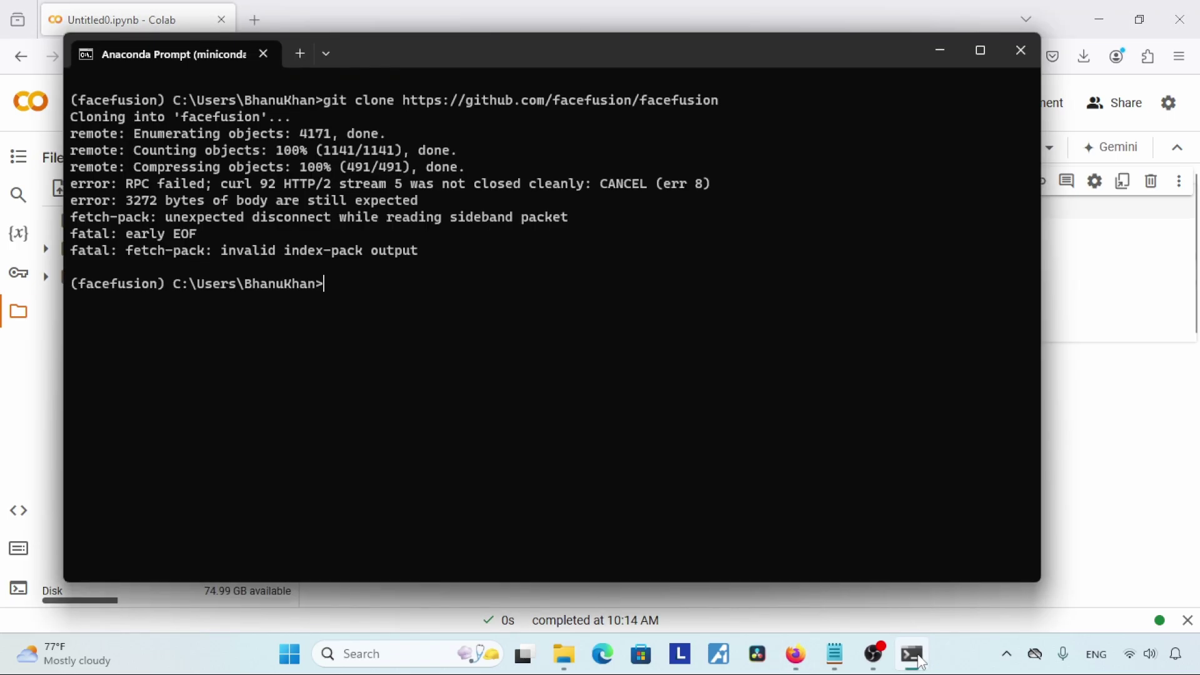
left_click(912, 654)
left_click(835, 654)
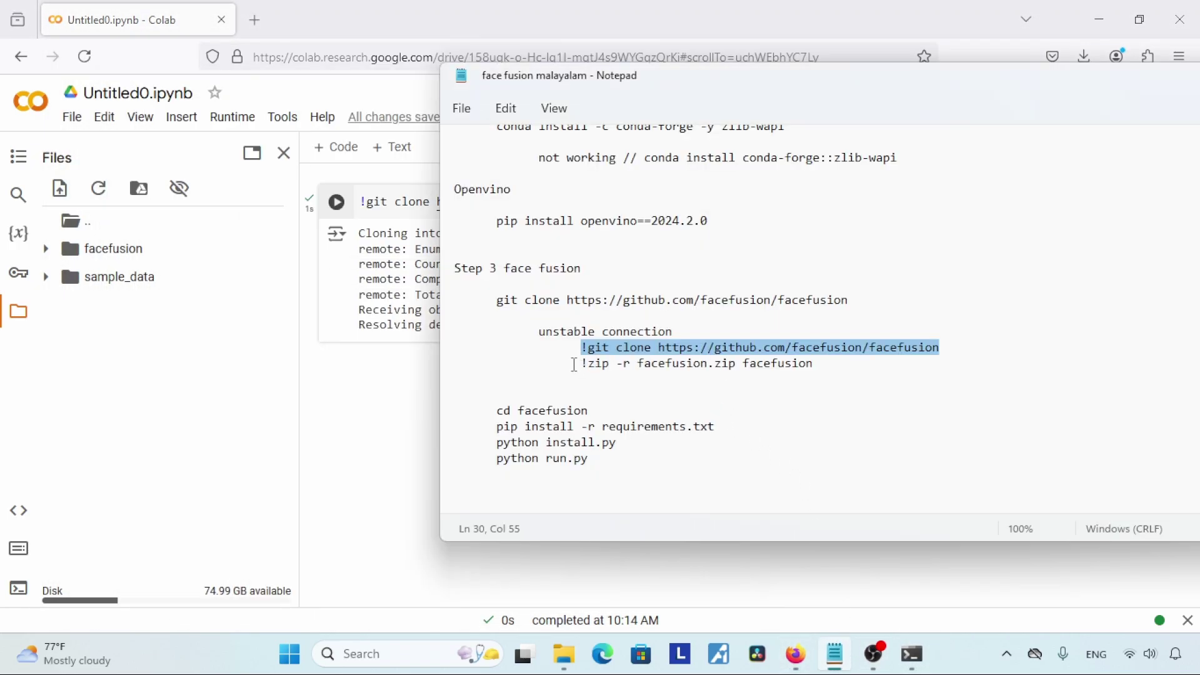
left_click_drag(581, 364, 828, 366)
right_click(792, 368)
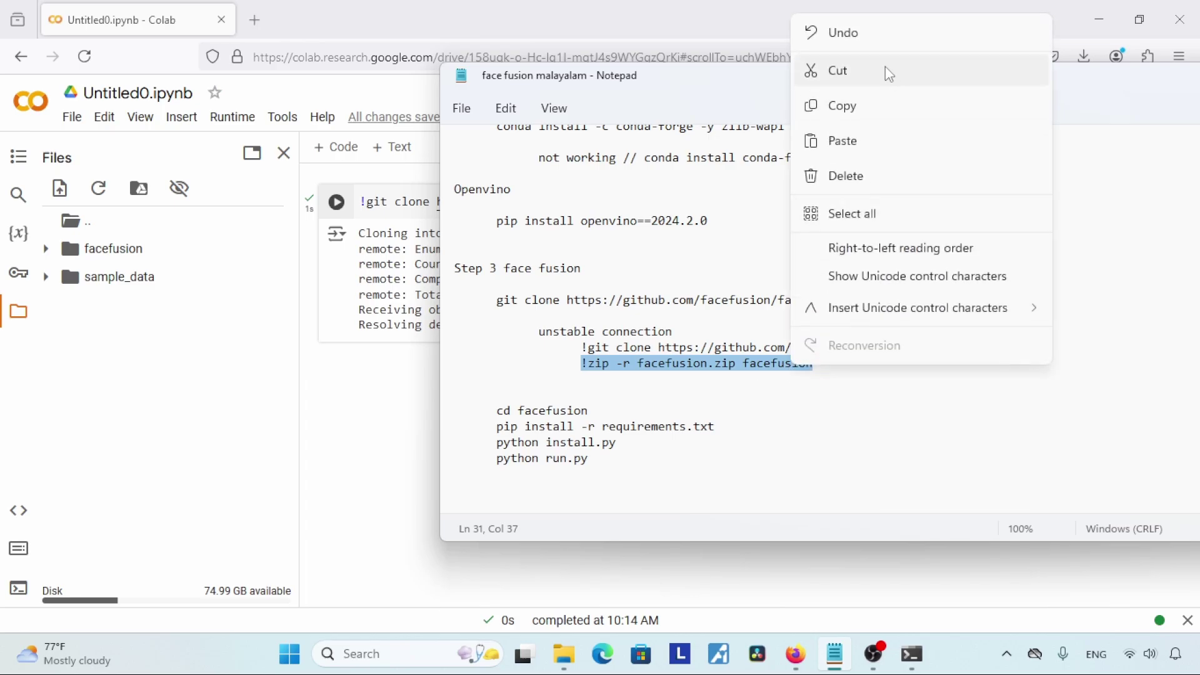
left_click(844, 106)
left_click(602, 17)
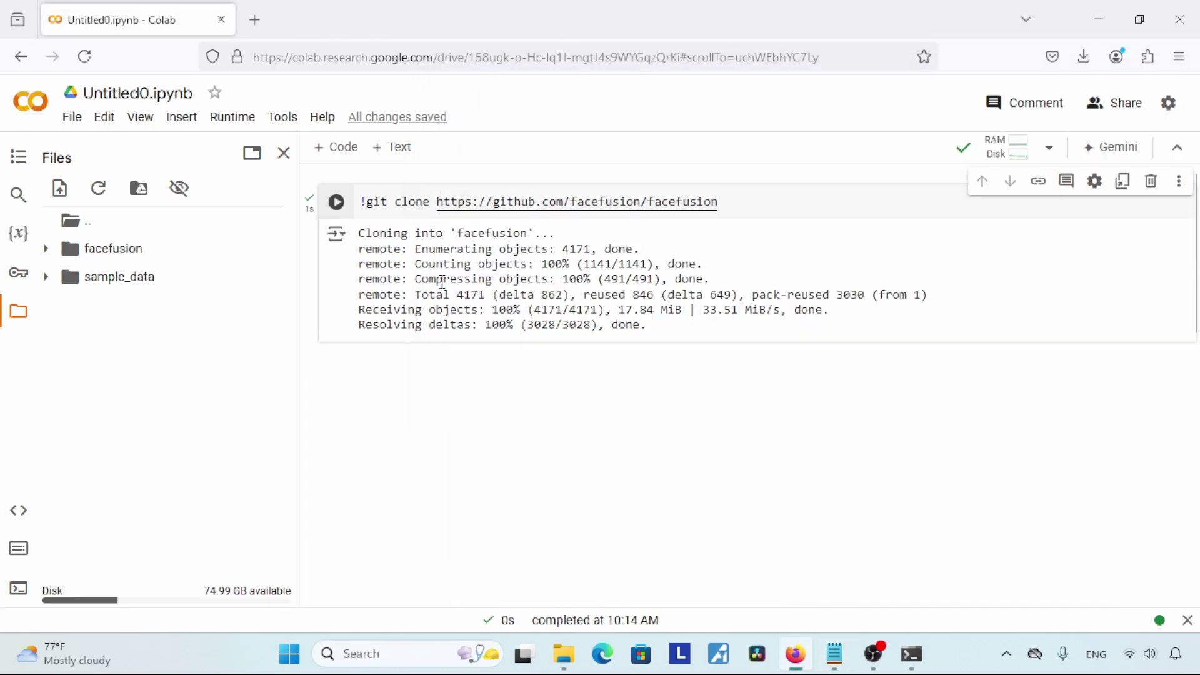
left_click(338, 147)
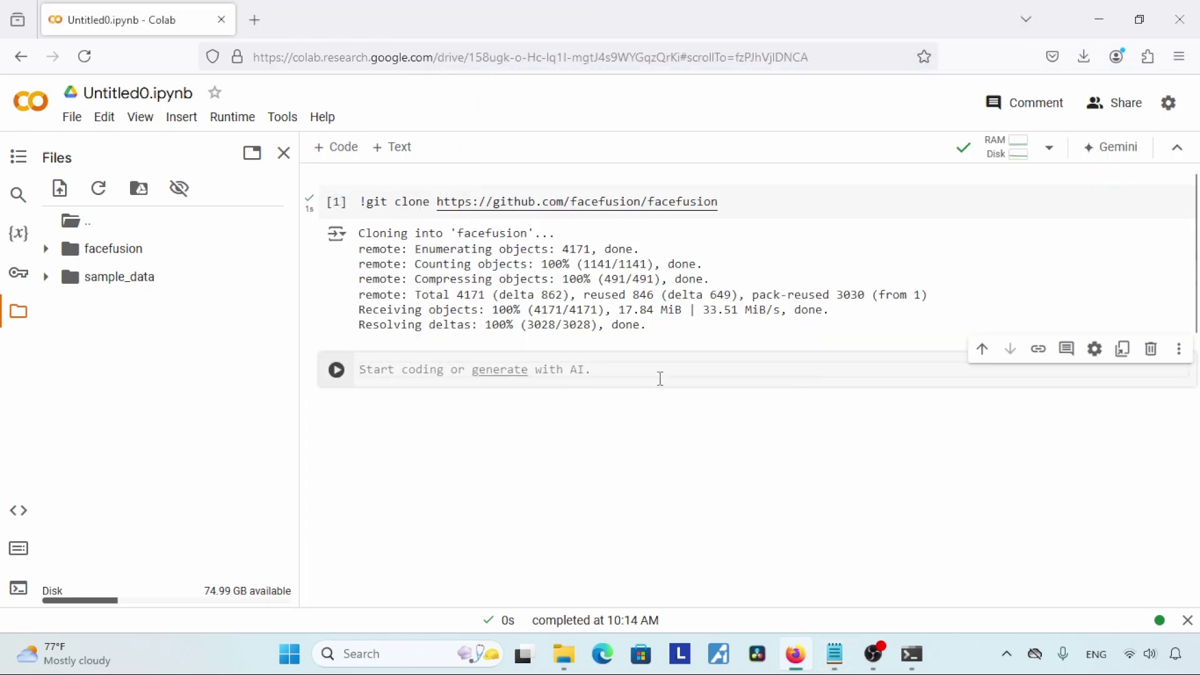
key("ctrl+v")
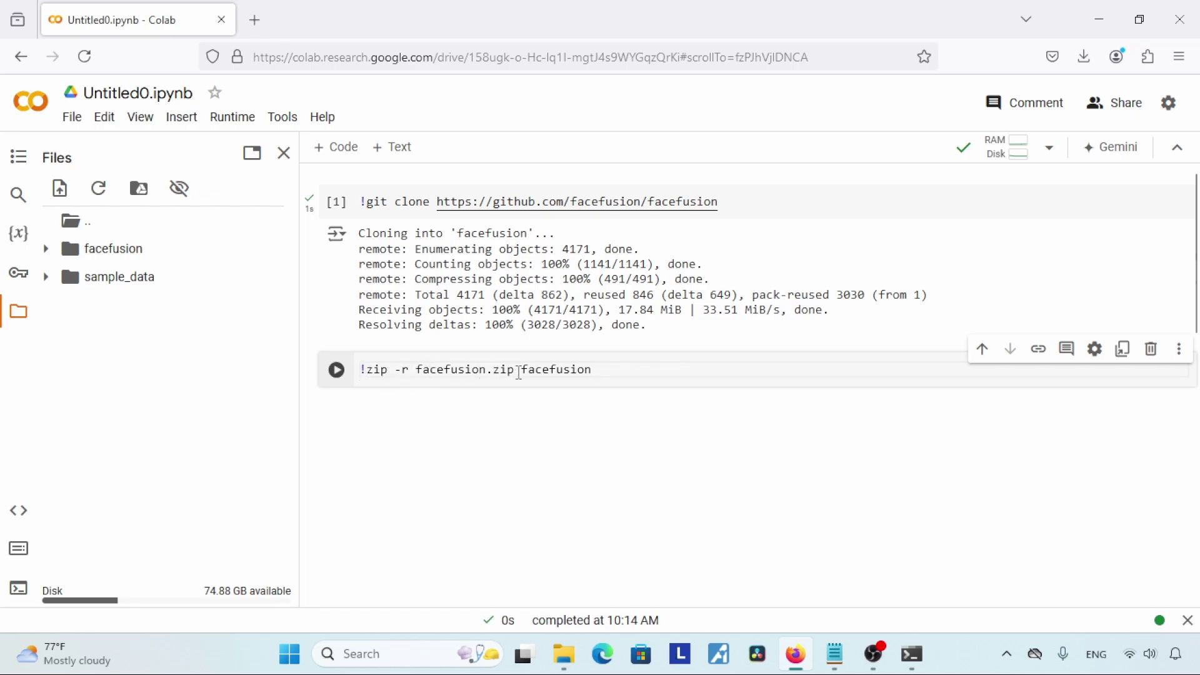
left_click_drag(591, 370, 521, 371)
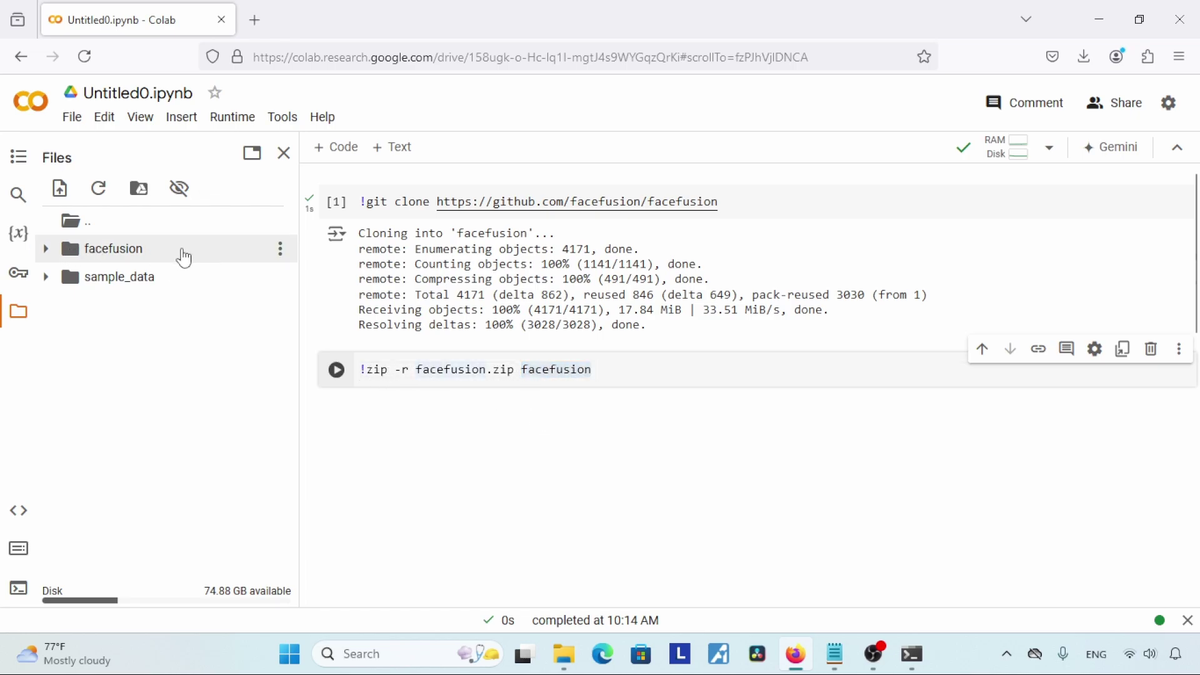
left_click(336, 370)
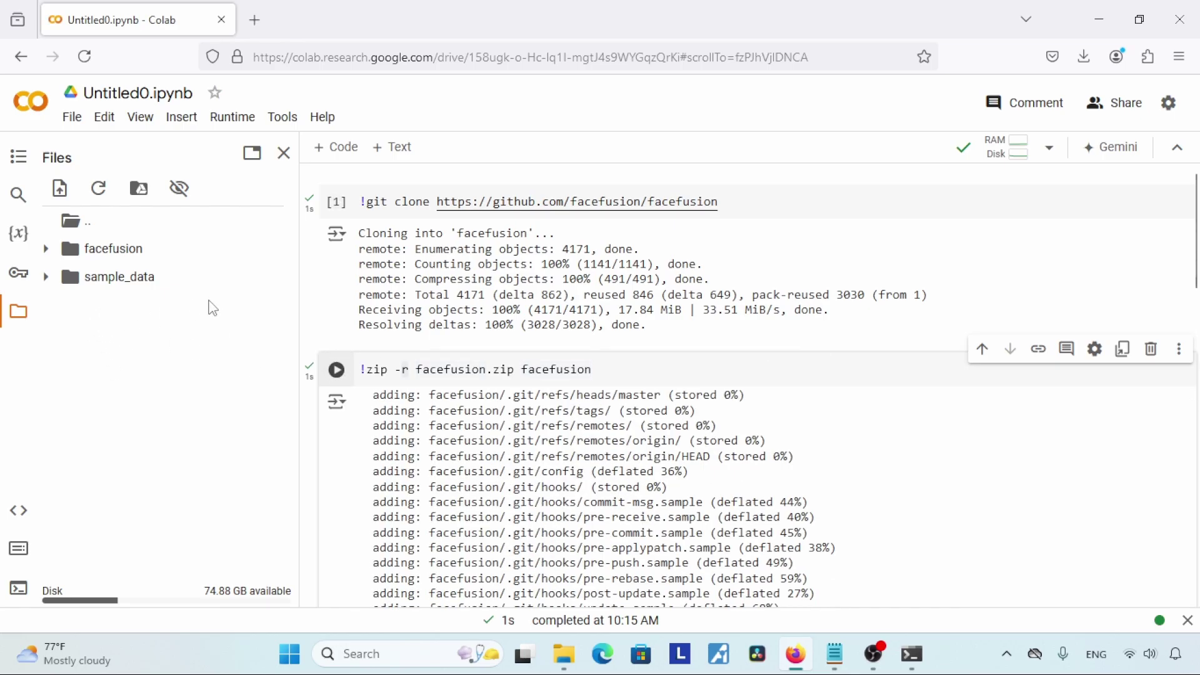
Step: Refresh the Colab file list and download facefusion.zip
left_click(98, 188)
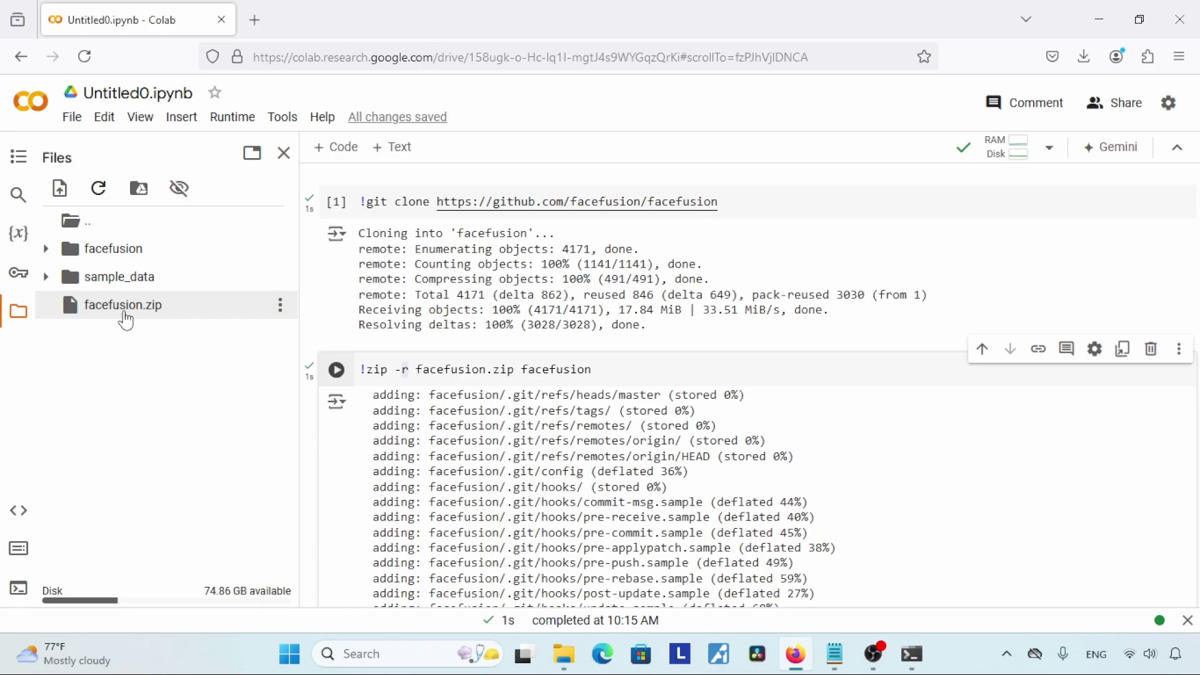
left_click(286, 316)
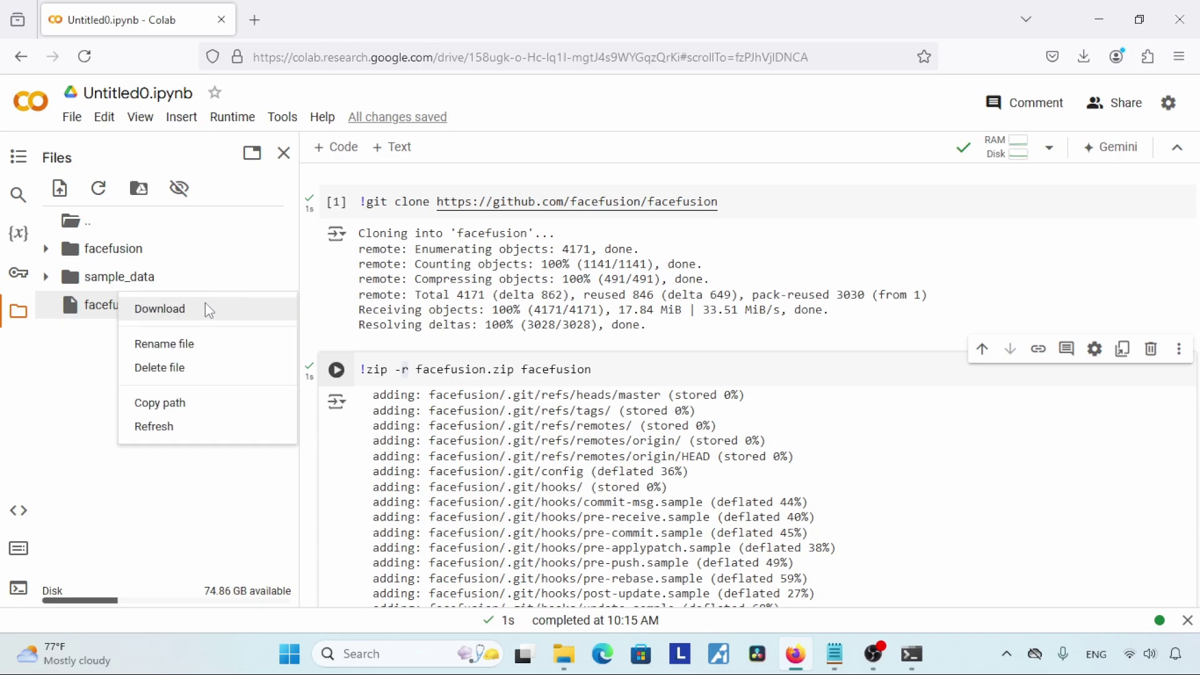
left_click(178, 307)
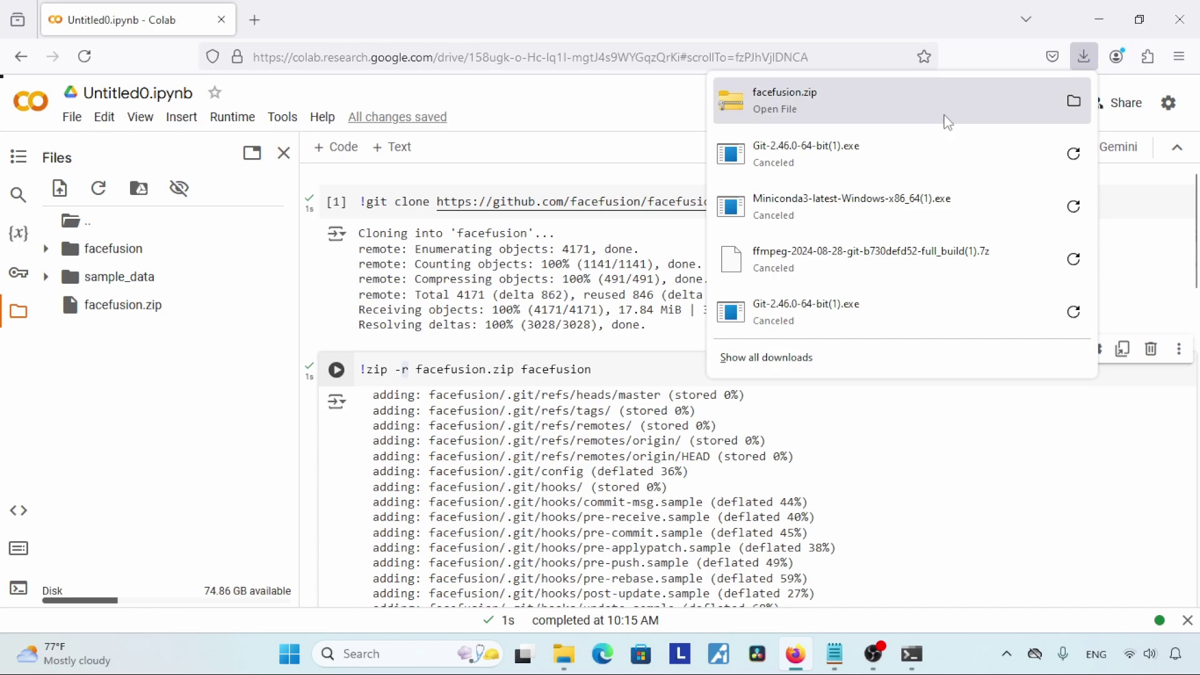
Step: Disconnect and delete the Colab runtime and minimize Firefox
left_click(1052, 155)
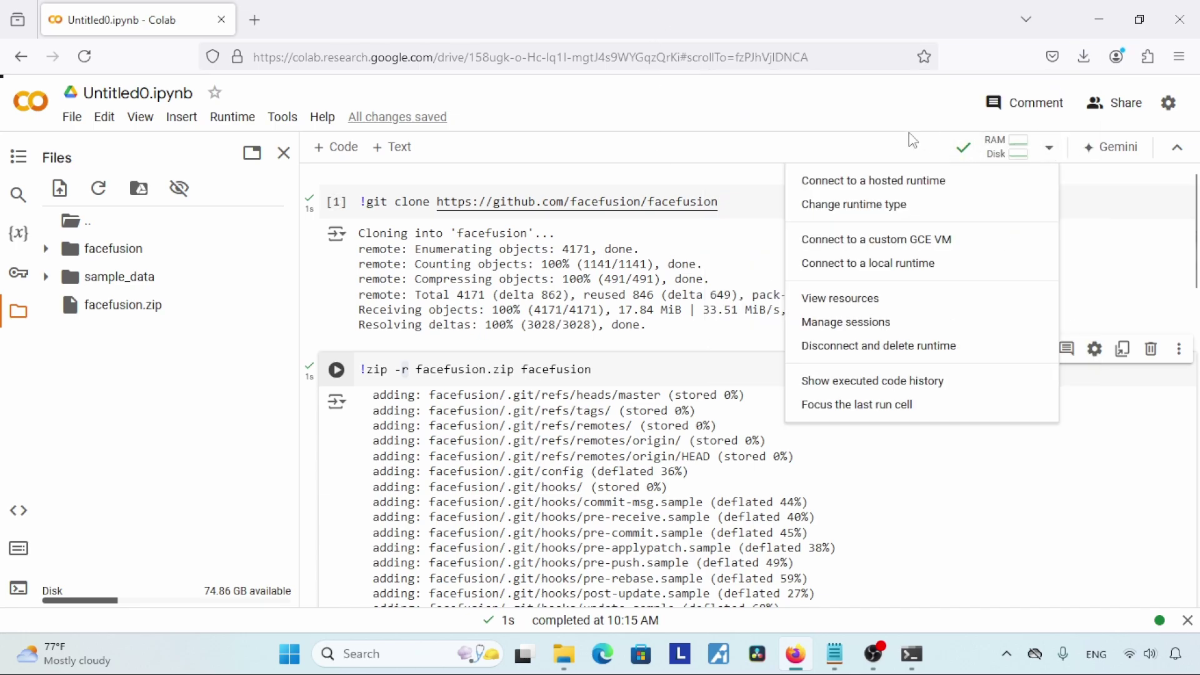
left_click(924, 347)
left_click(1099, 25)
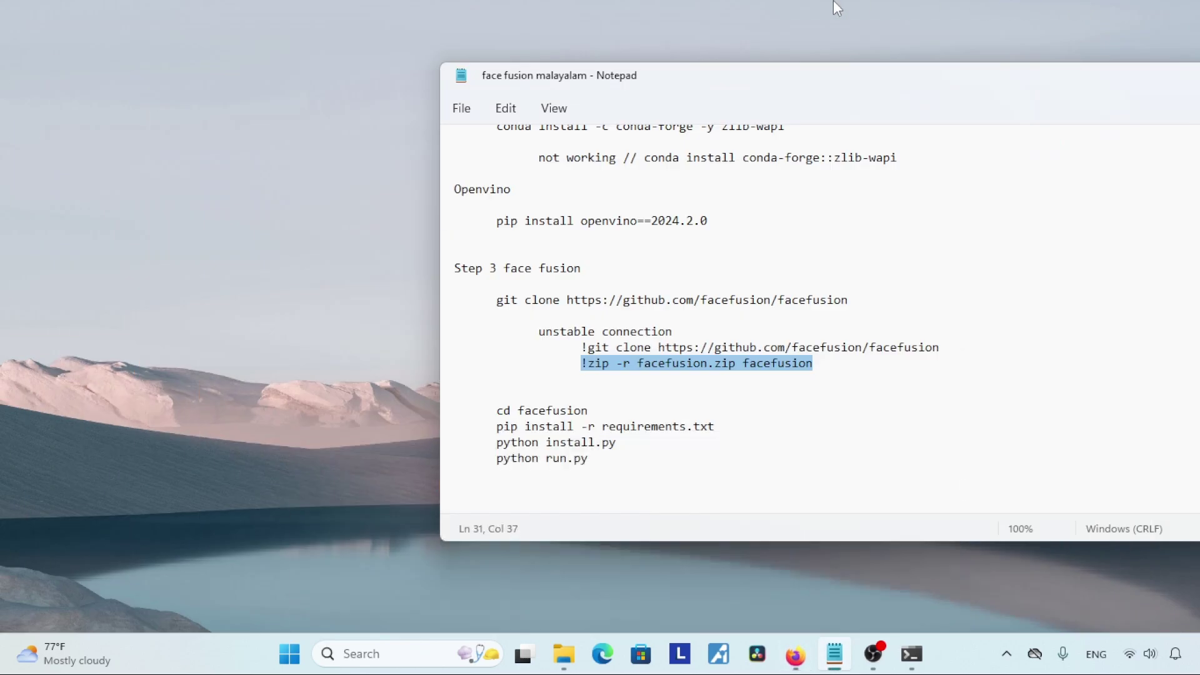
Step: Switch to File Explorer and delete the facefusion-20240902T023555Z-001 archive from Downloads
key("alt+Tab")
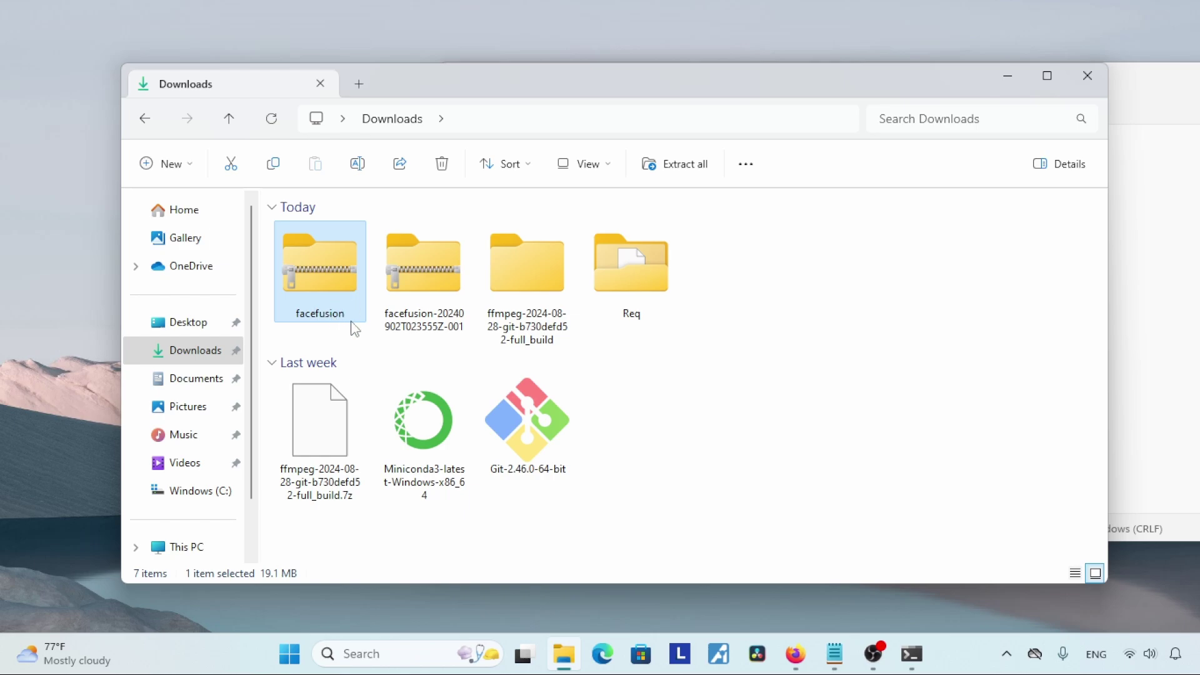
left_click(431, 313)
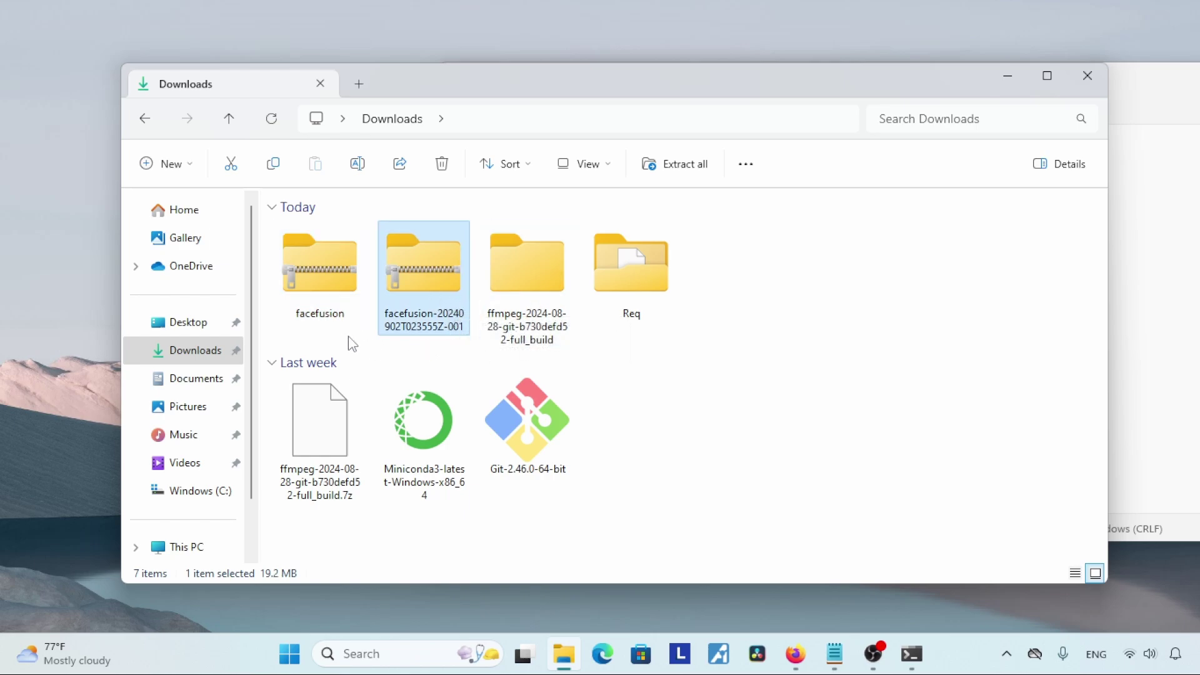
left_click(336, 299)
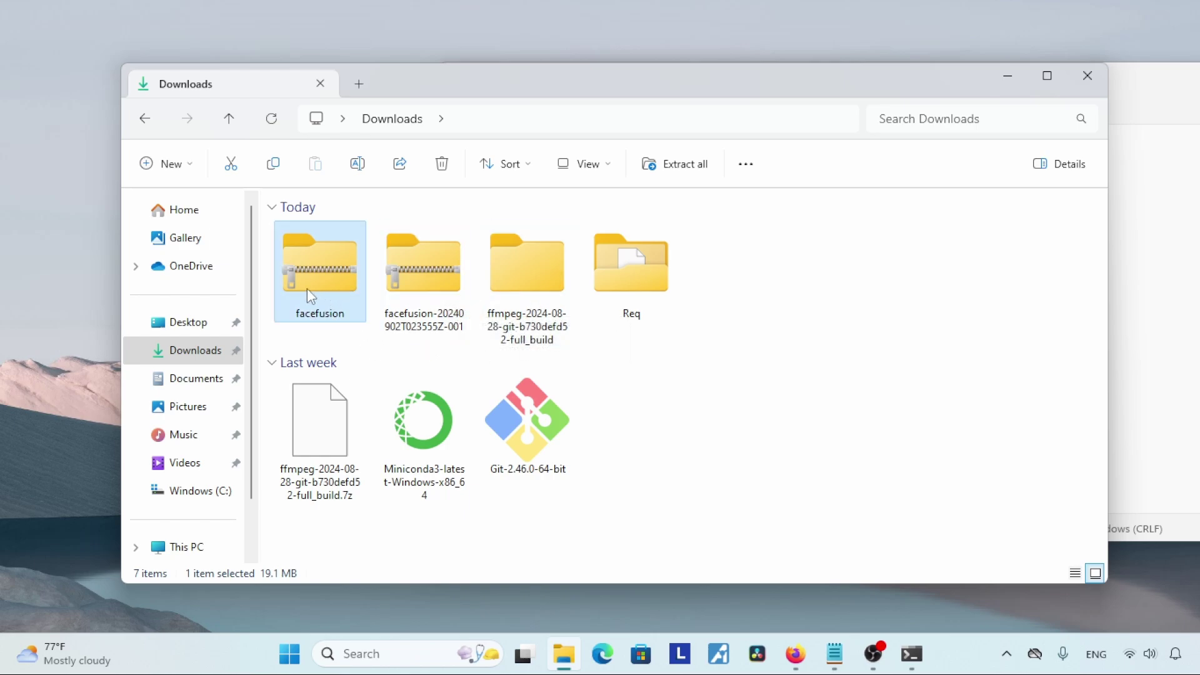
left_click(459, 296)
key("Delete")
Step: Extract the facefusion zip in Downloads to the suggested facefusion folder and show the extracted files
left_click(340, 275)
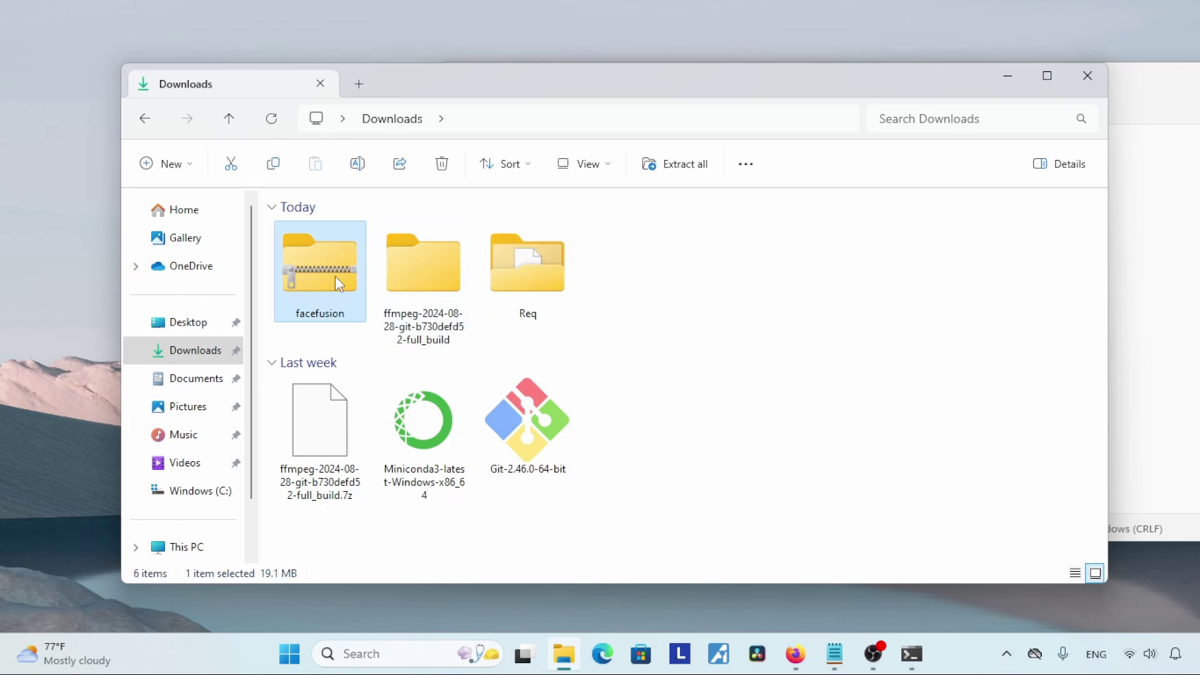
right_click(350, 260)
left_click(452, 287)
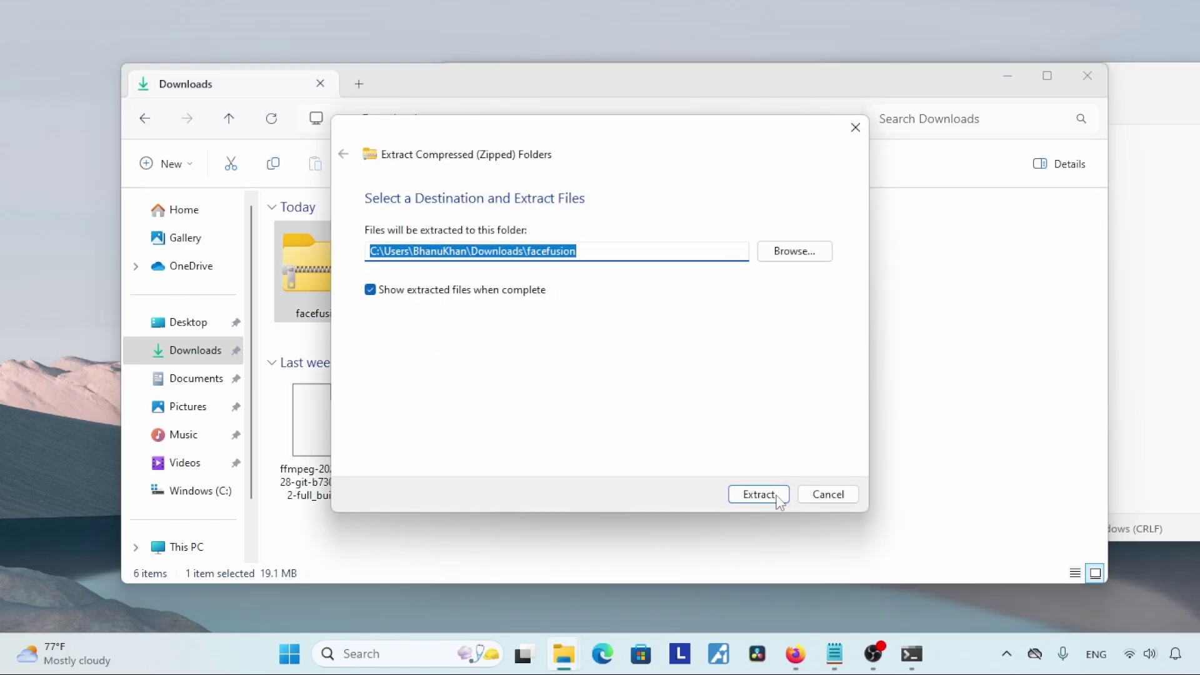
left_click(775, 496)
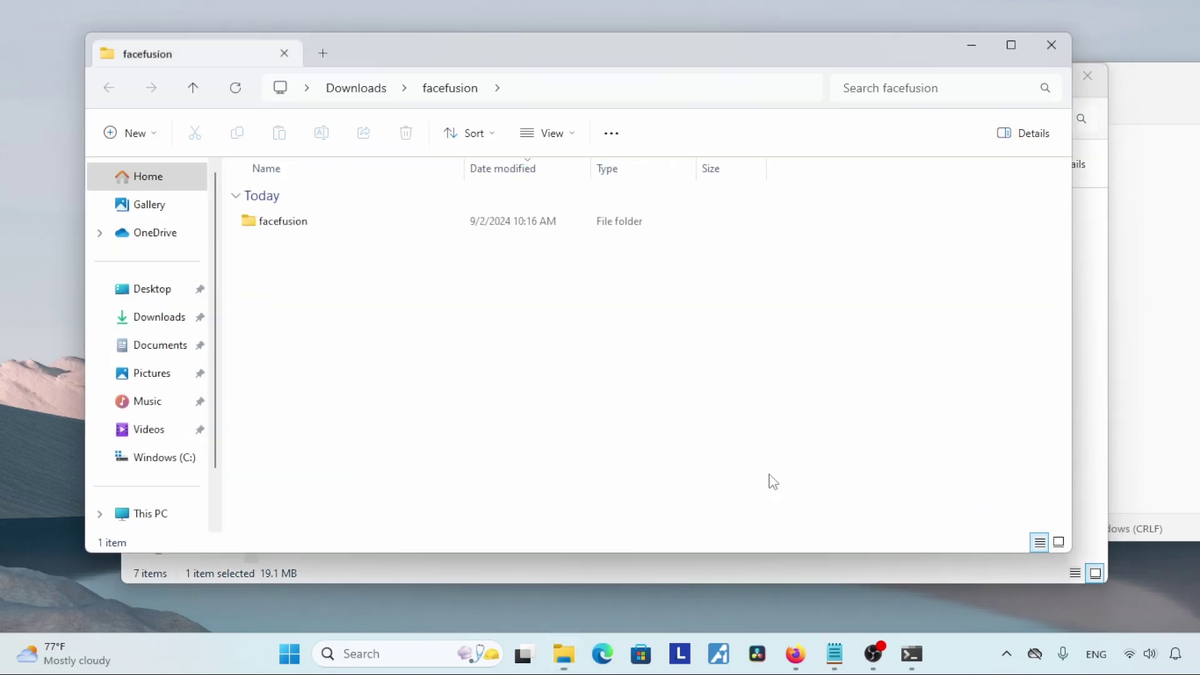
Step: Move the inner facefusion folder from the extracted files into the Windows user's home folder and close the emptied folder's window
double_click(281, 227)
left_click(470, 87)
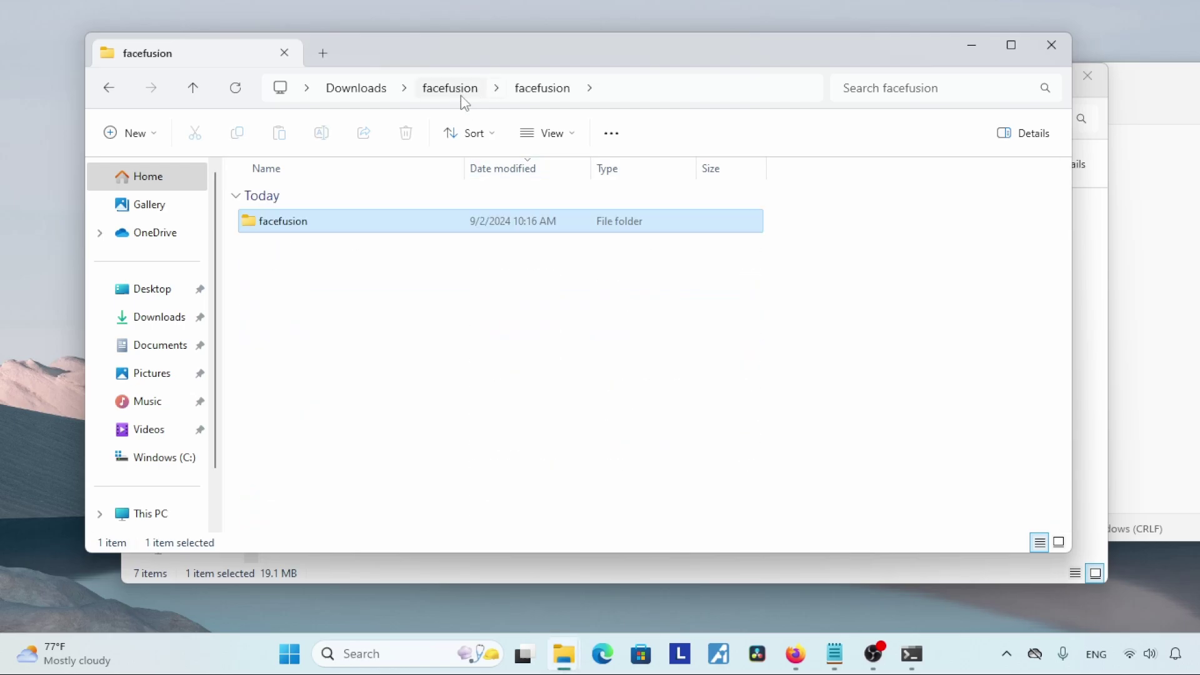
right_click(333, 230)
left_click_drag(416, 62, 445, 72)
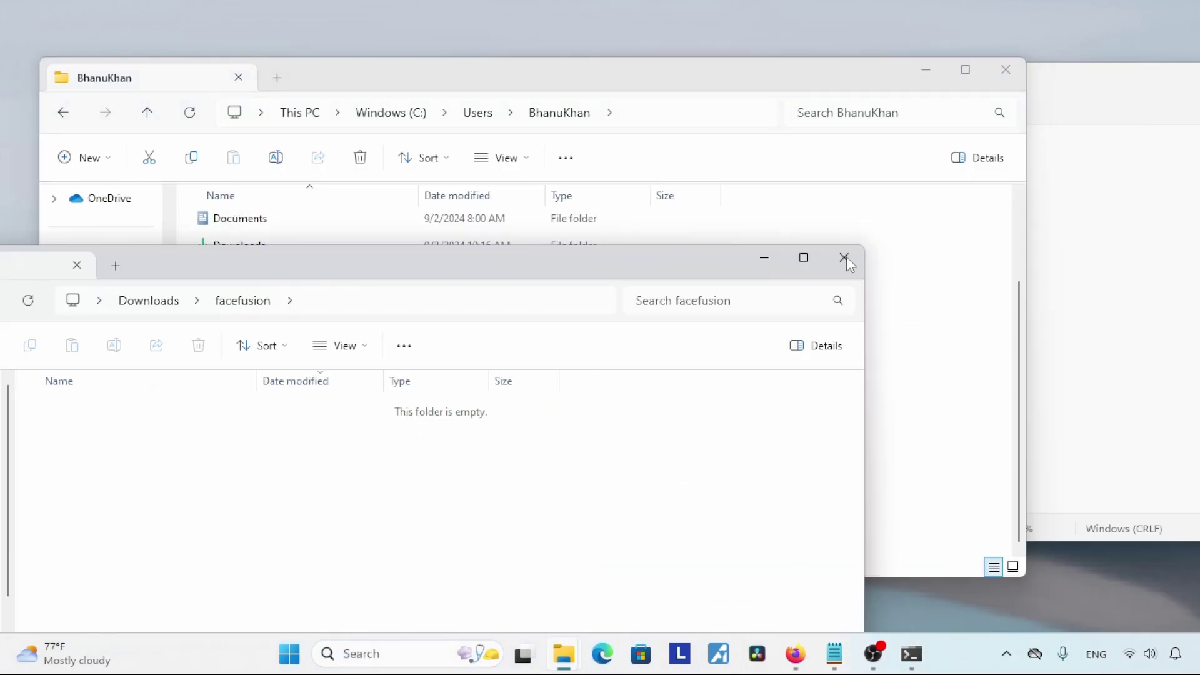
left_click(844, 258)
left_click(643, 109)
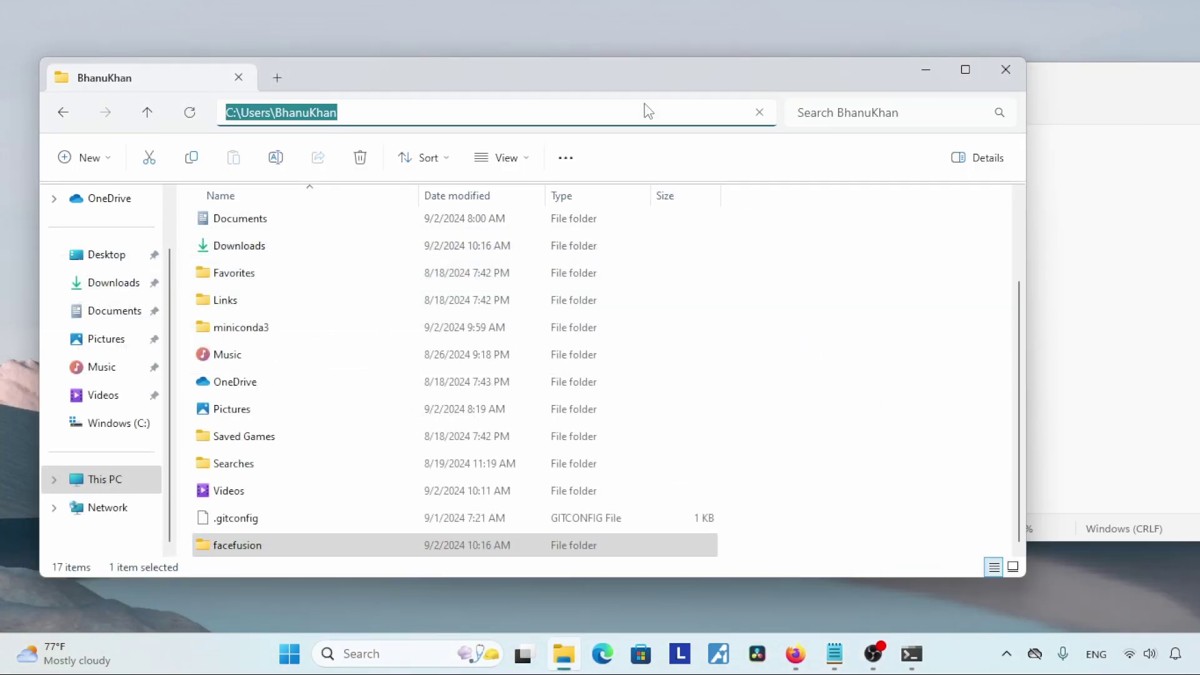
left_click(637, 79)
Step: Switch to Anaconda Prompt, run "cd facefusion" to enter the folder, and minimize File Explorer
left_click(913, 654)
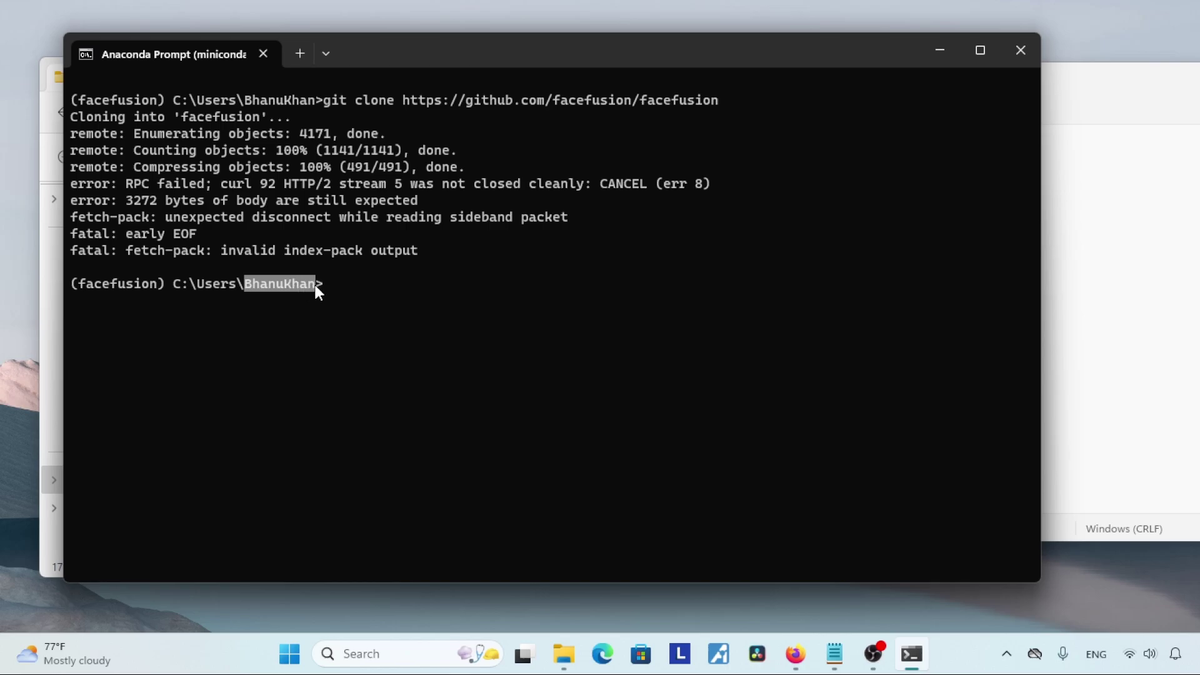
left_click_drag(396, 51, 861, 94)
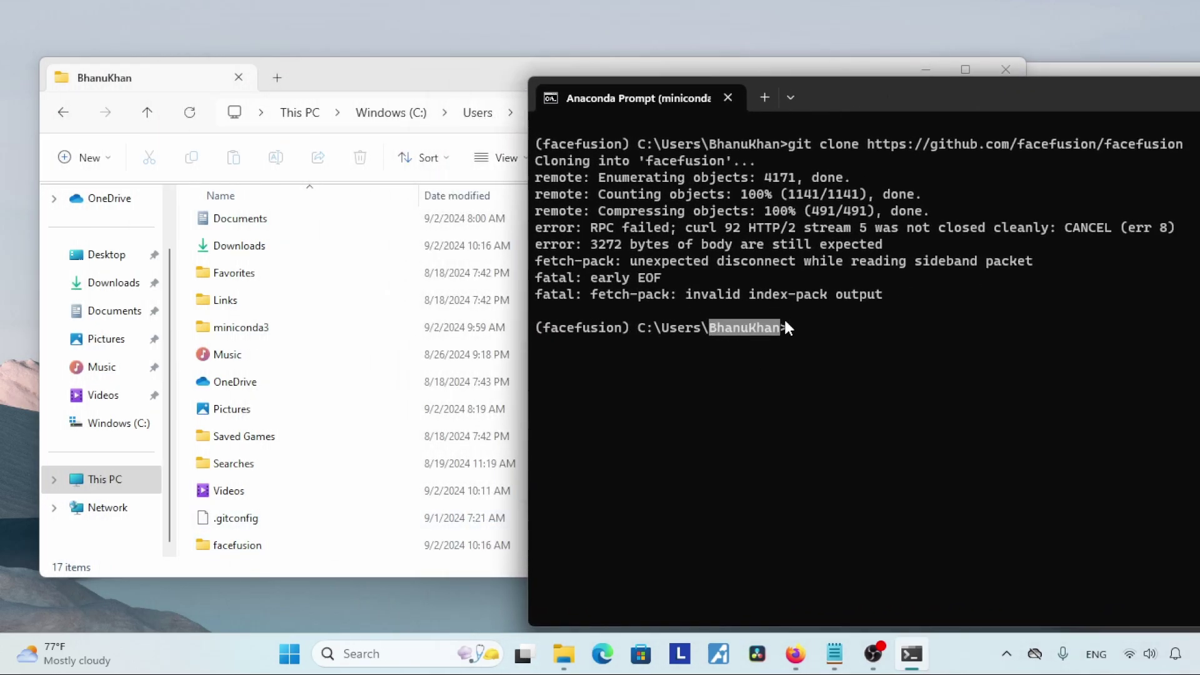
left_click(820, 348)
type("cd facefusion")
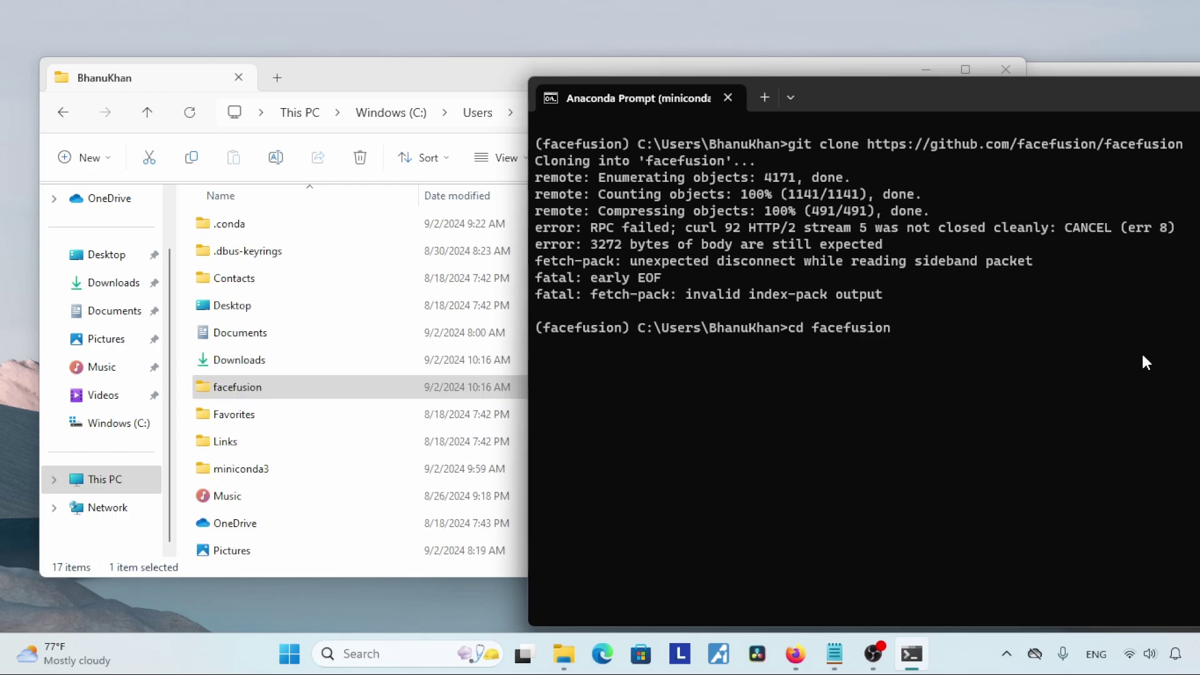
key("Return")
left_click_drag(917, 96, 738, 192)
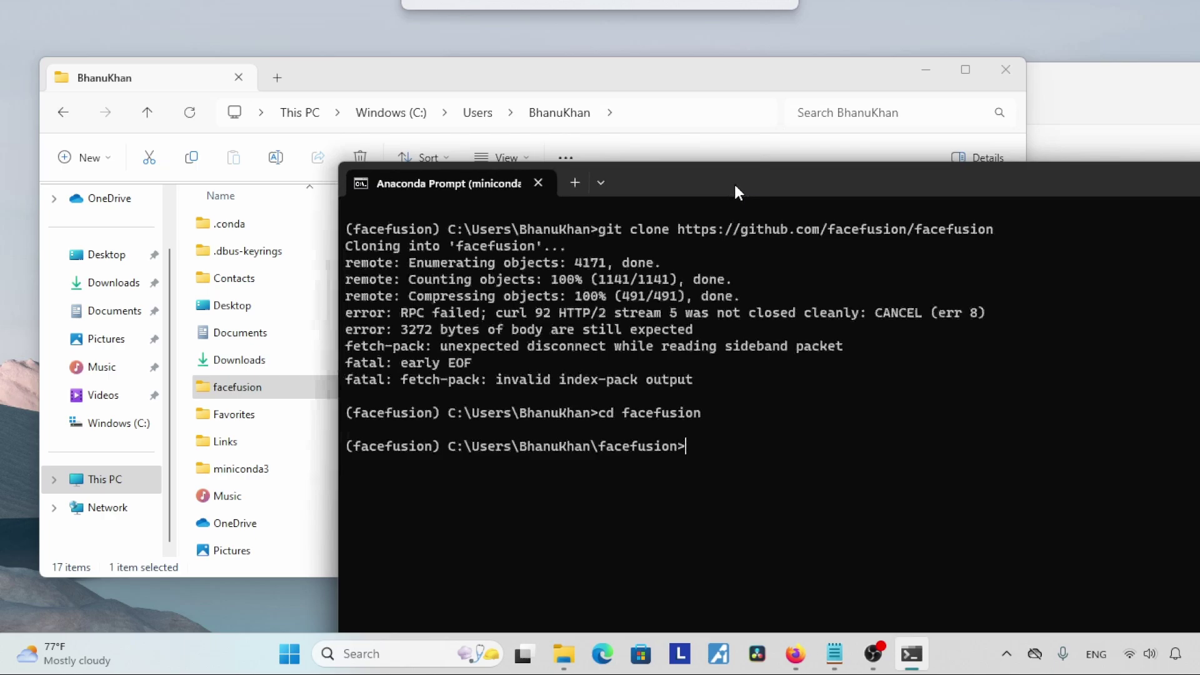
left_click(919, 71)
left_click_drag(1001, 190, 737, 93)
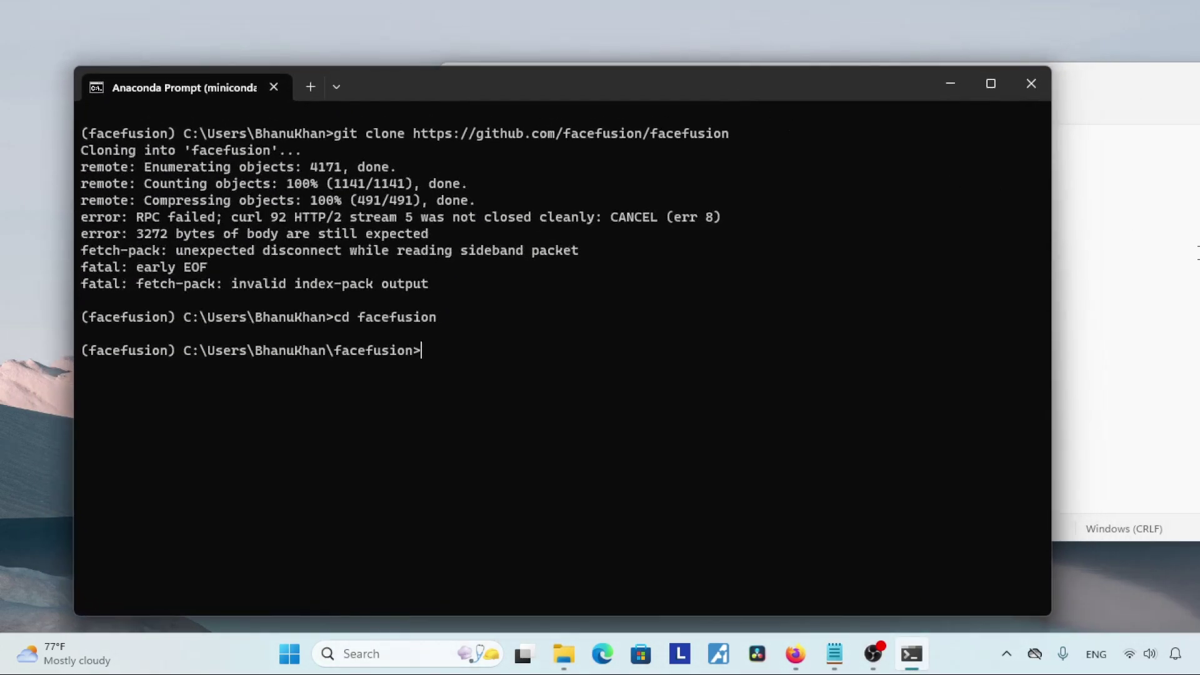
Step: Copy "pip install -r requirements.txt" from the Notepad notes and run it in Anaconda Prompt
left_click(1125, 379)
left_click_drag(721, 426, 597, 425)
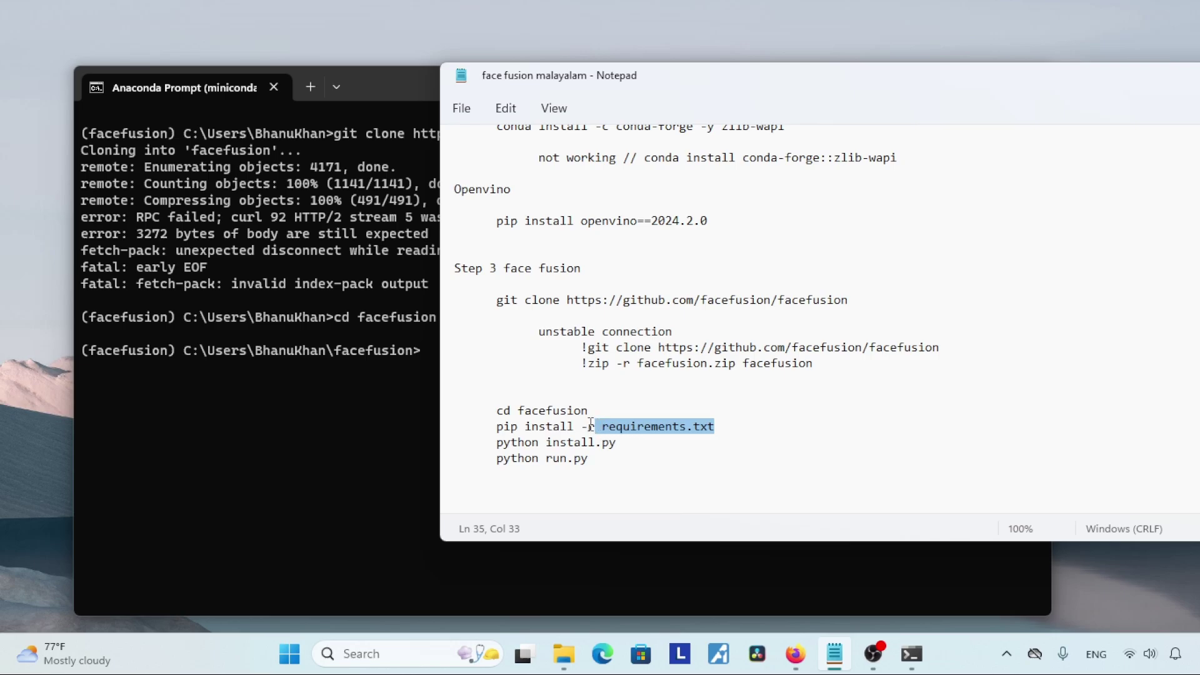
left_click_drag(494, 429, 736, 429)
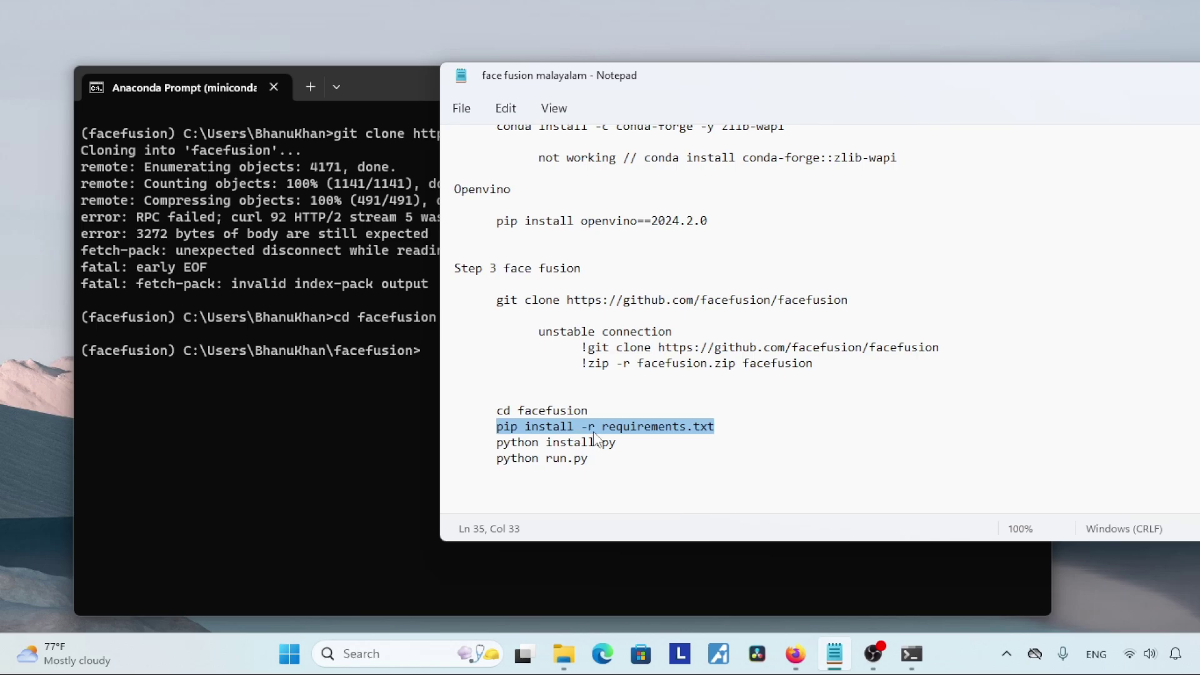
right_click(718, 427)
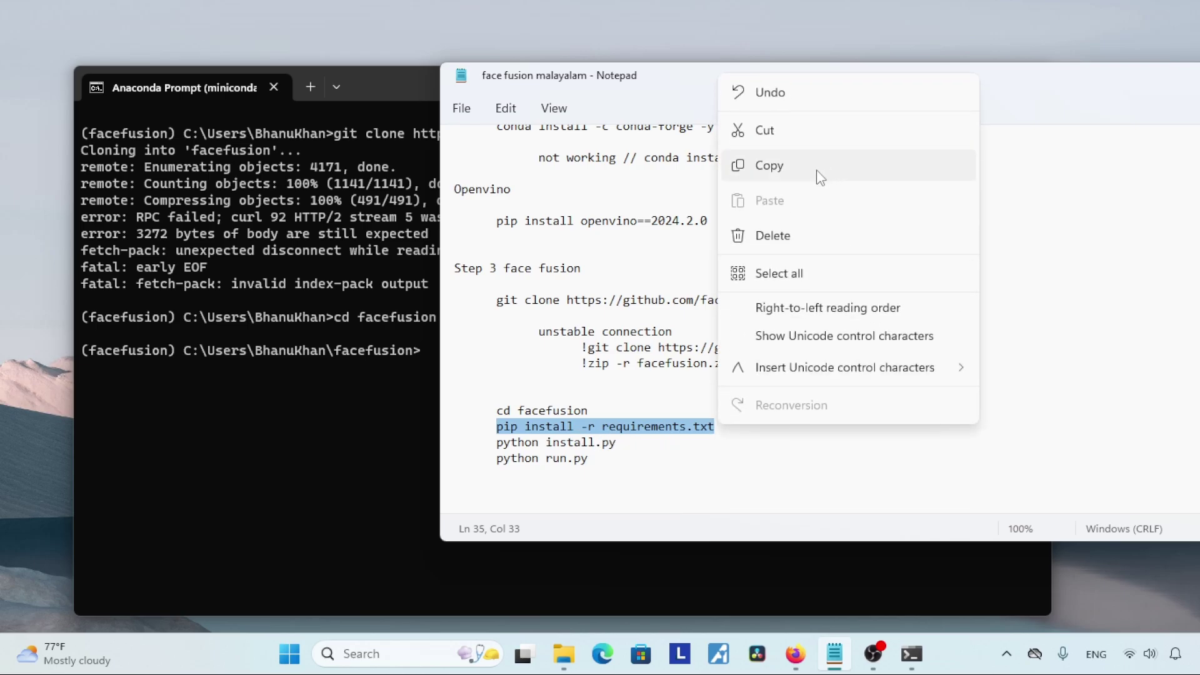
left_click(816, 203)
left_click(370, 321)
key("ctrl+v")
key("Return")
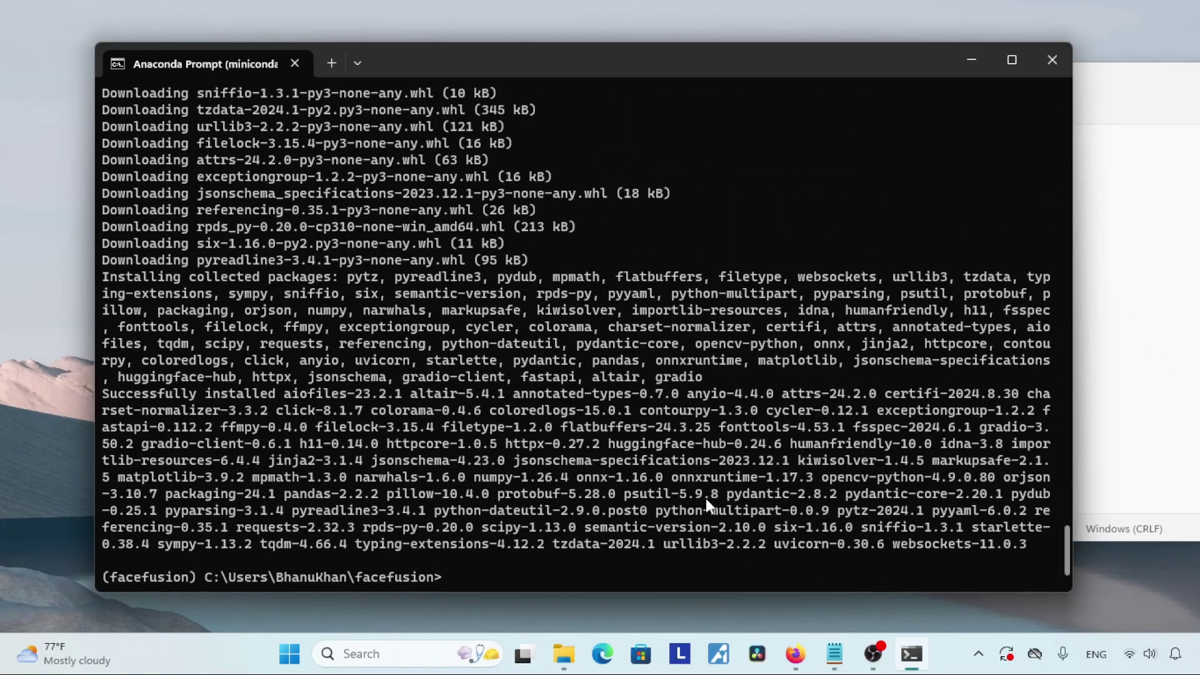
Step: Highlight the install command in the Notepad notes, then run "python install.py" in Anaconda Prompt
key("alt+Tab")
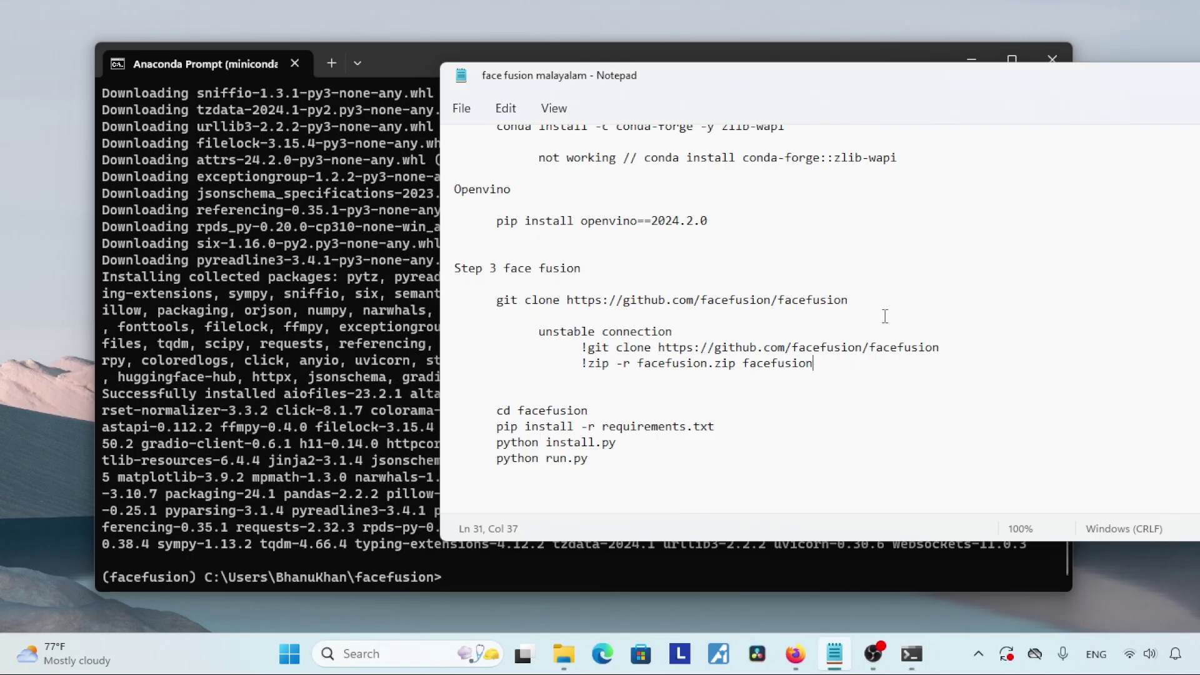
left_click_drag(430, 428, 554, 428)
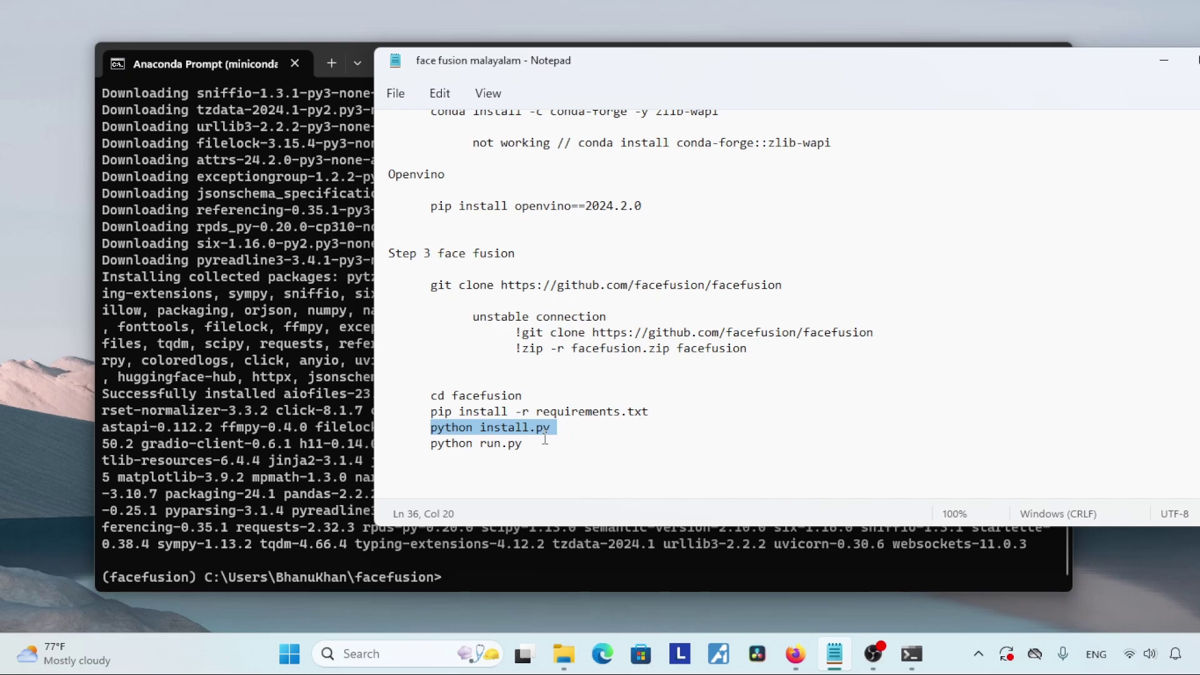
left_click(273, 351)
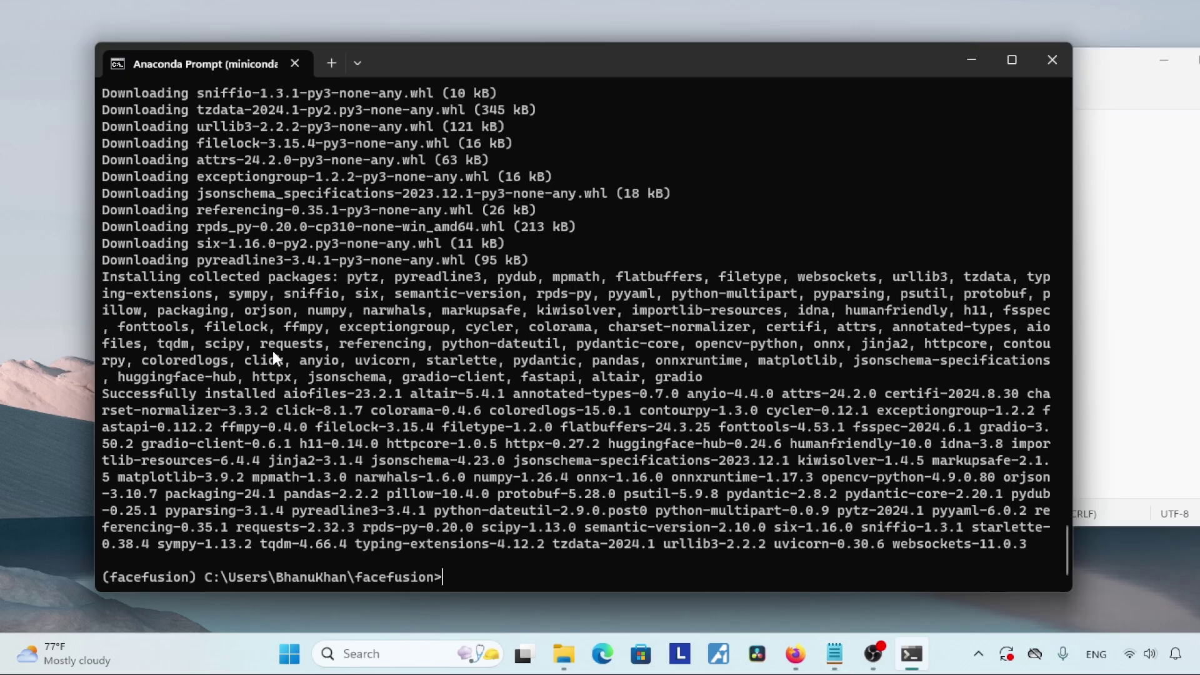
type("python install.py")
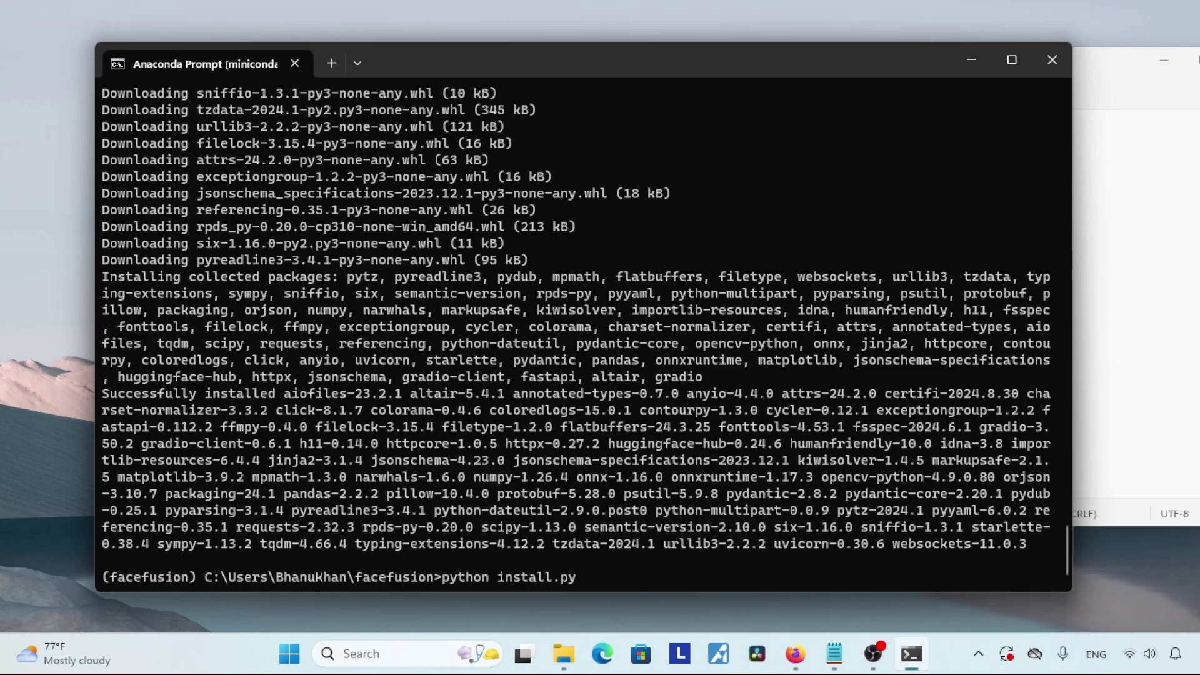
key("Return")
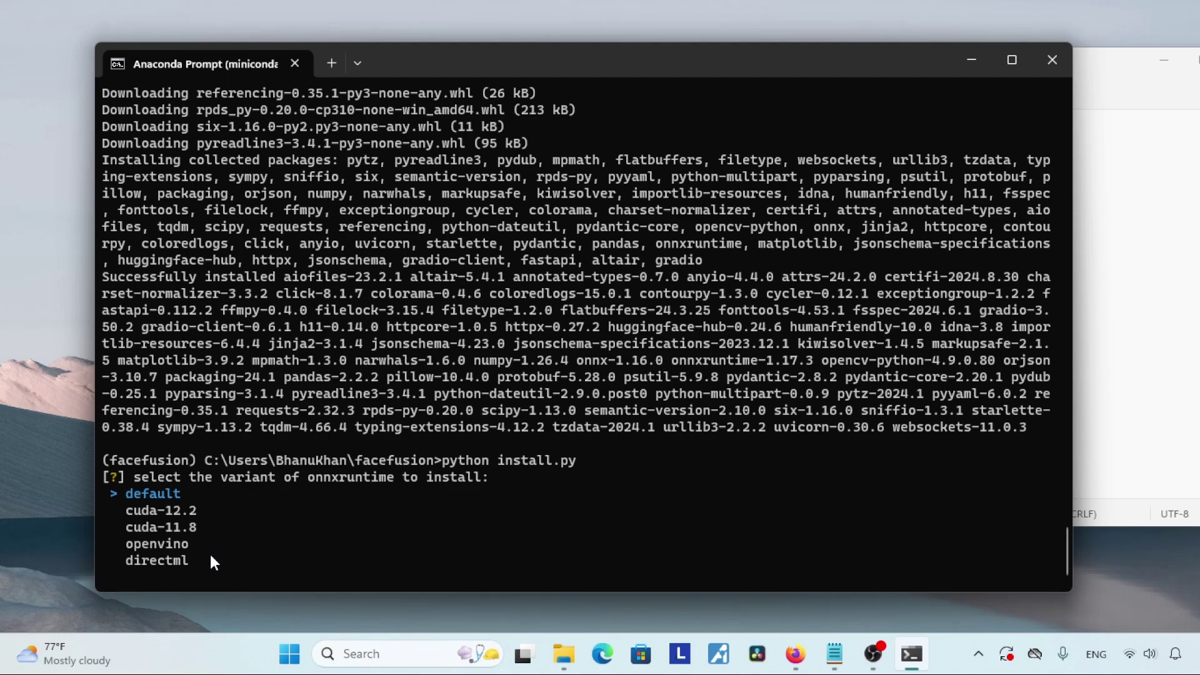
Step: Choose cuda-11.8 as the onnxruntime variant to install
key("Down")
key("Down")
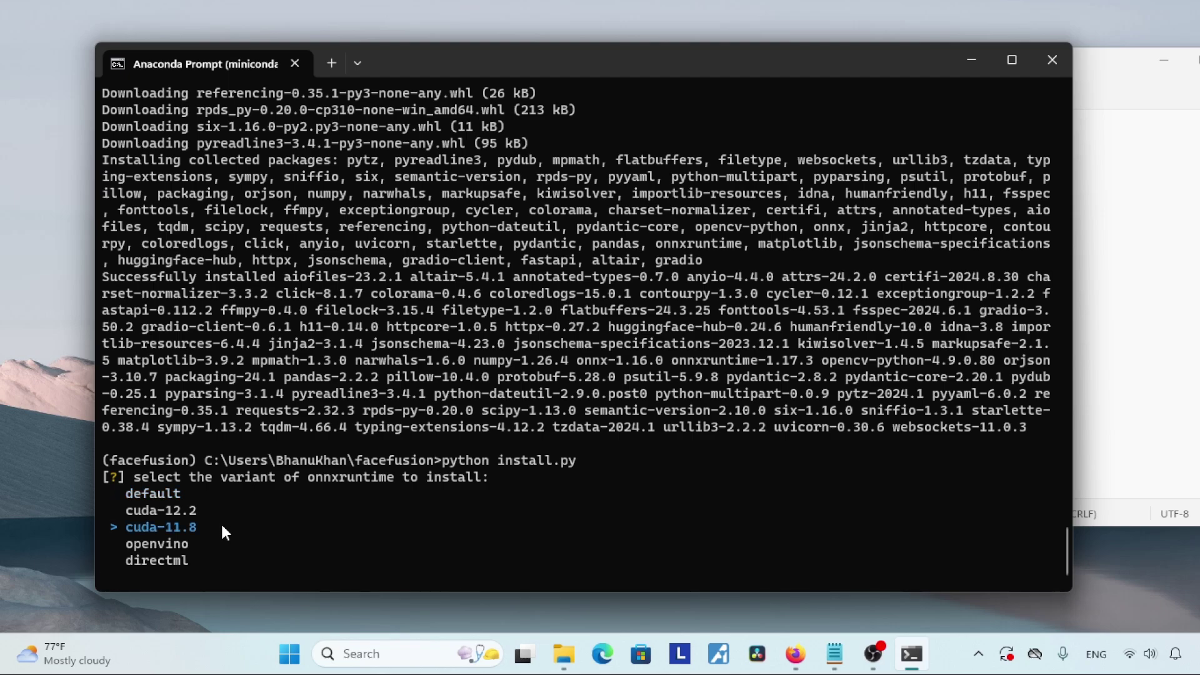
key("Return")
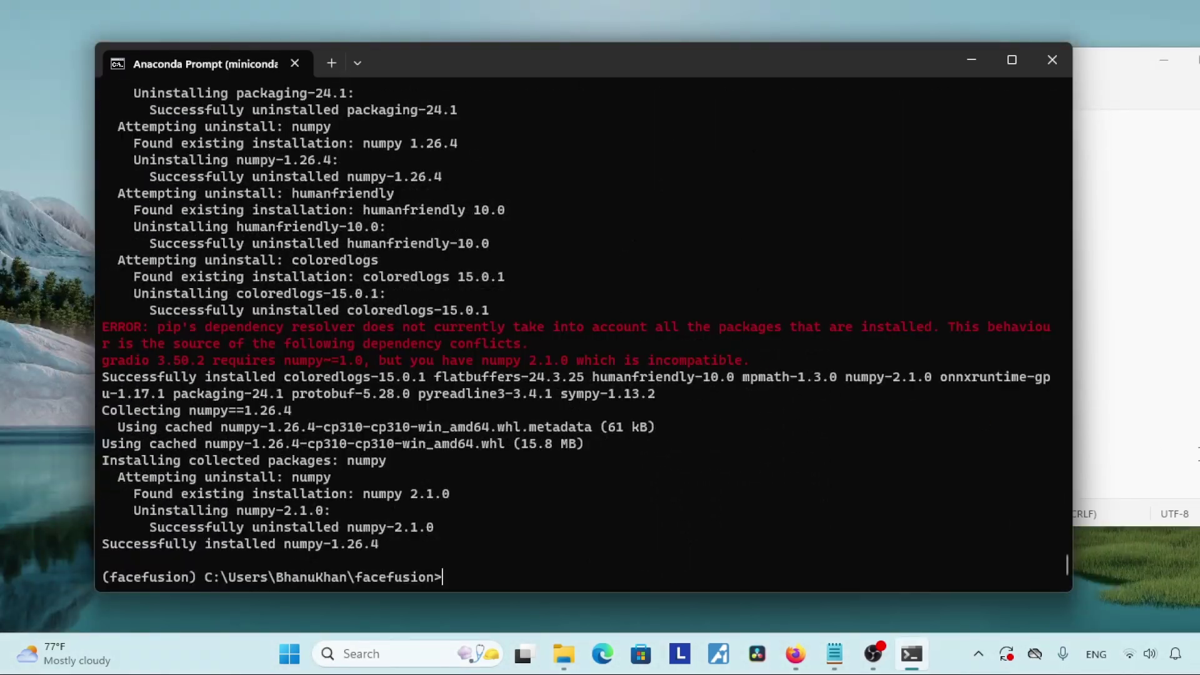
left_click(1179, 464)
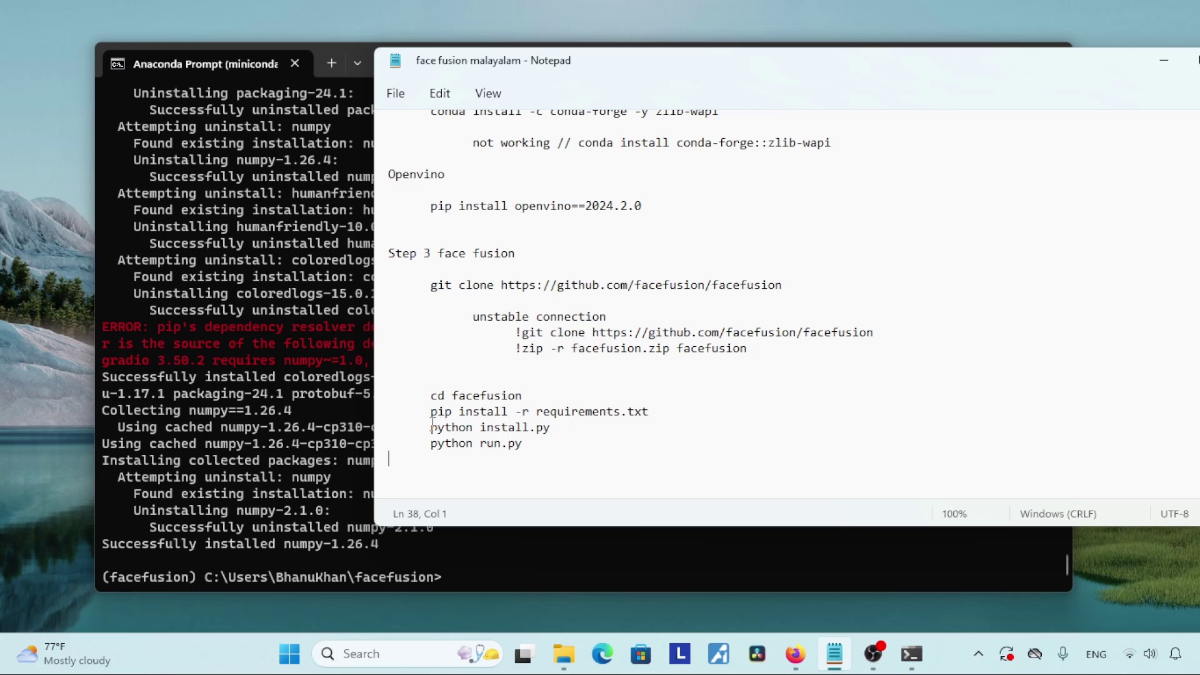
left_click_drag(430, 428, 551, 428)
left_click(539, 445)
Step: Open Downloads in a new File Explorer tab and enter its Req folder
left_click(564, 653)
right_click(151, 343)
left_click(348, 81)
left_click(565, 280)
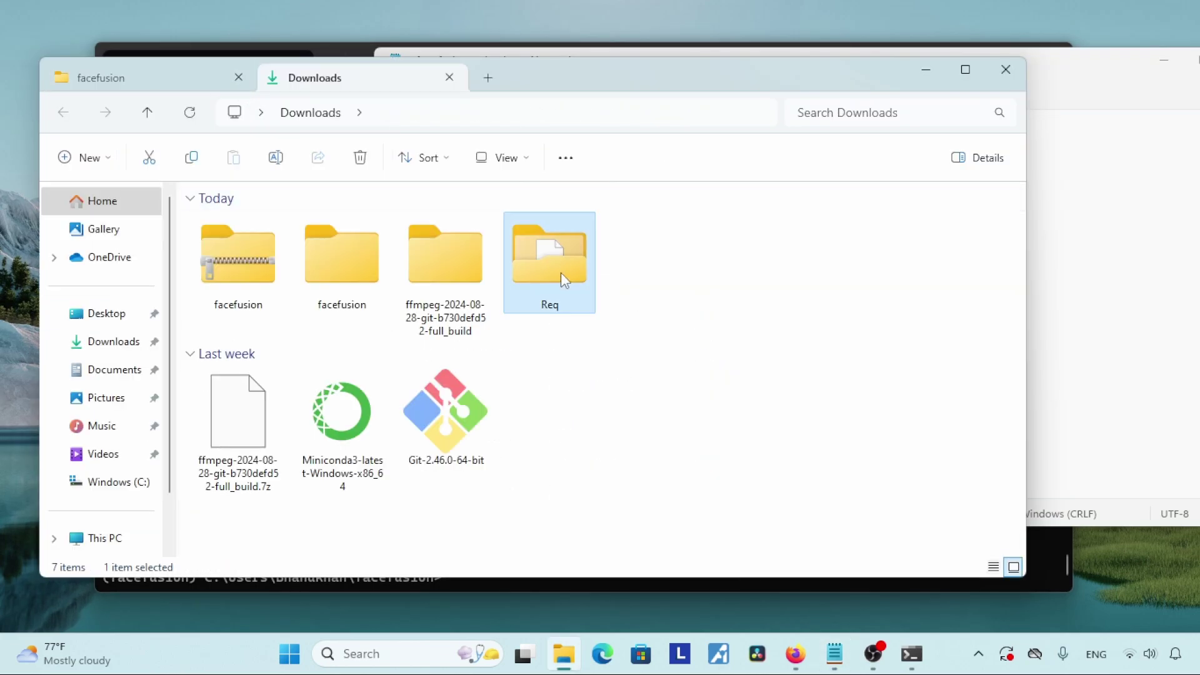
double_click(564, 280)
Step: Copy the .assets folder from Req and return to the facefusion folder in the user's home directory
left_click(481, 307)
right_click(563, 303)
left_click(685, 482)
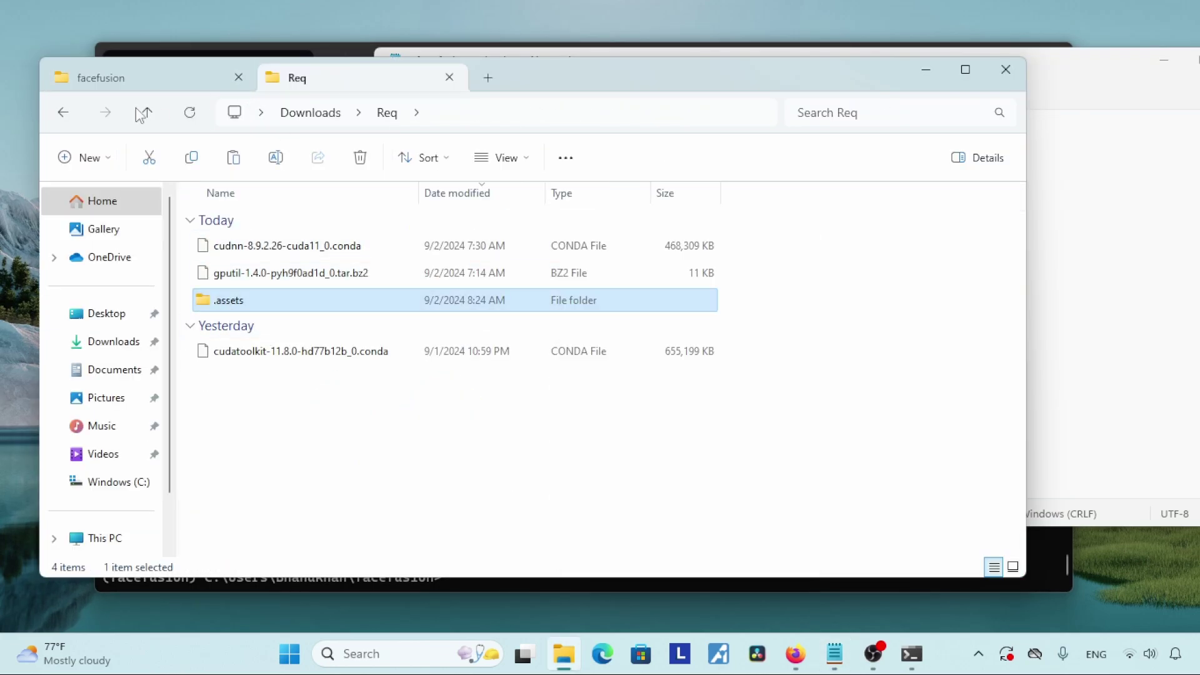
left_click(168, 78)
left_click(807, 281)
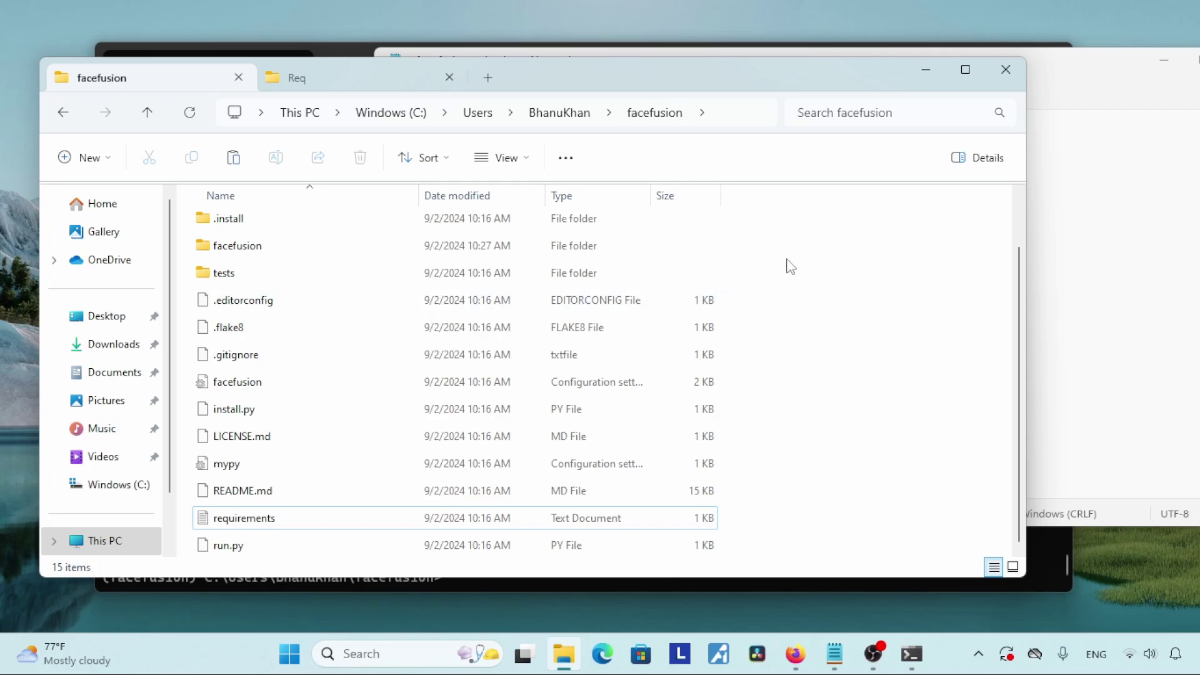
Step: Minimize File Explorer and launch FaceFusion by running "python run.py" in Anaconda Prompt
key("super+Down")
type("python run.py")
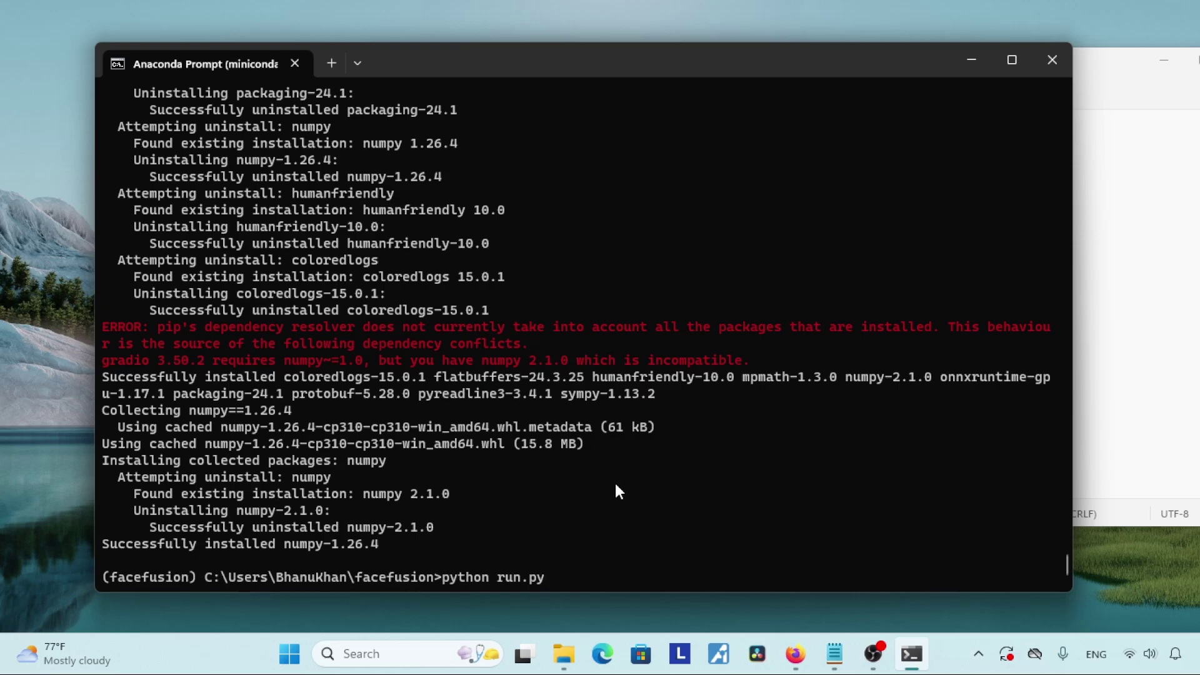
key("Return")
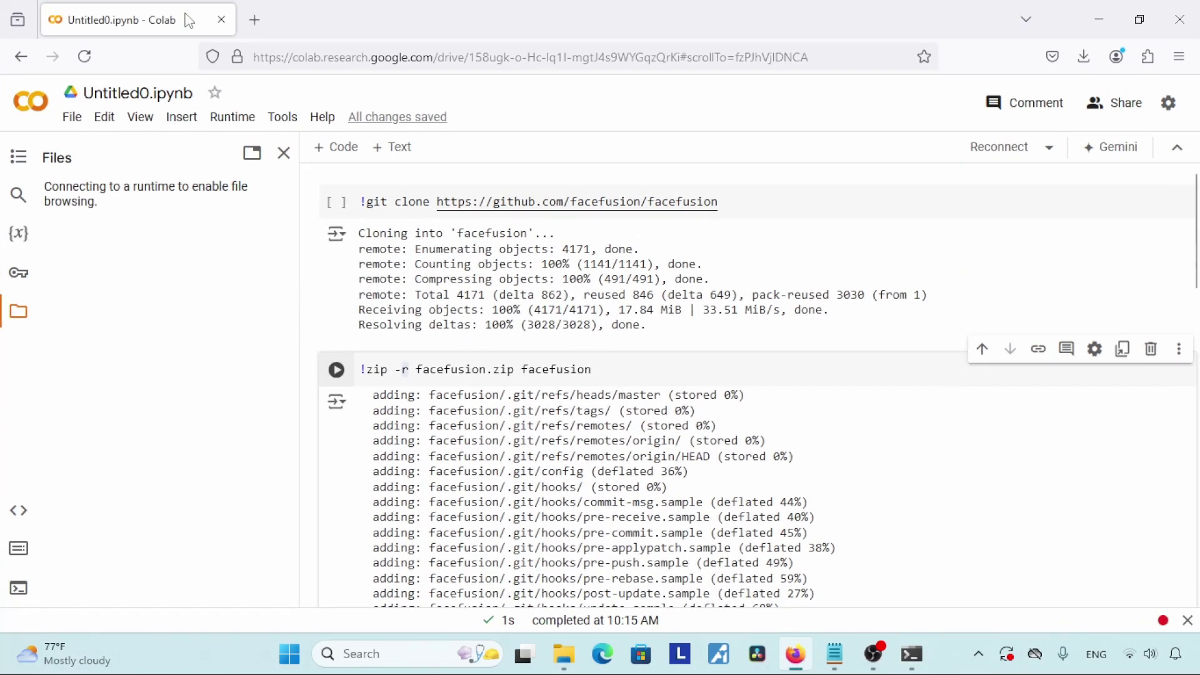
Step: Replace the Colab tab in Firefox with a new one, load 127.0.0.1:7860, and restore the browser to a smaller window
left_click(254, 20)
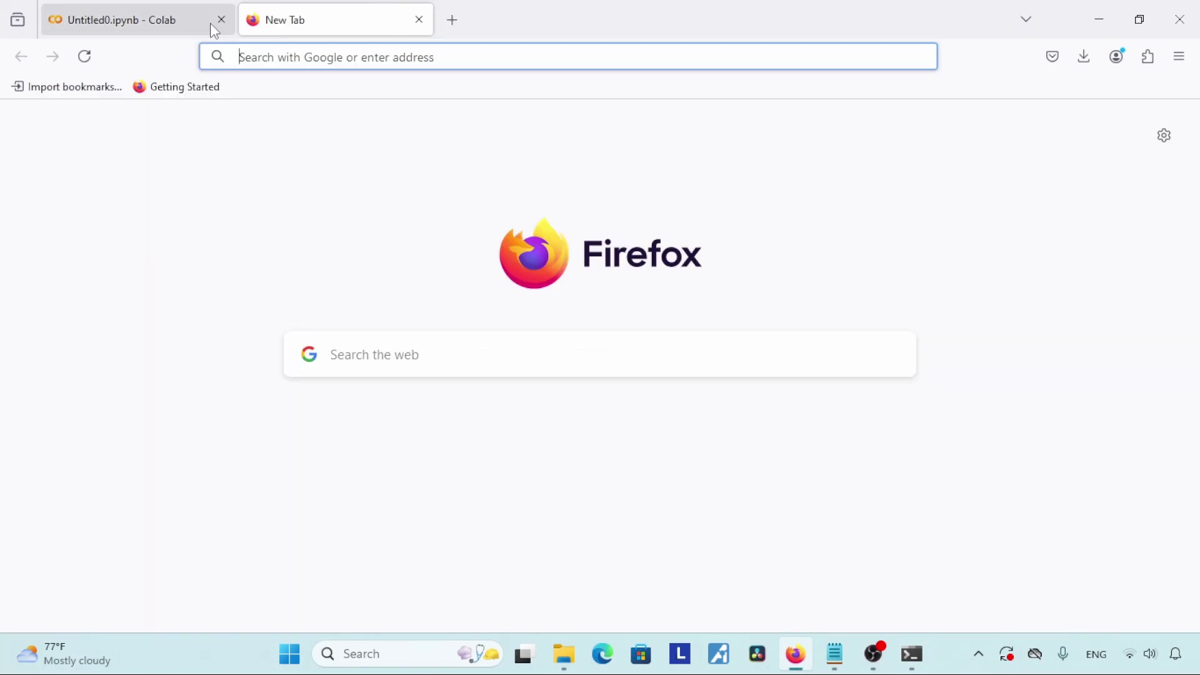
left_click(220, 19)
right_click(345, 57)
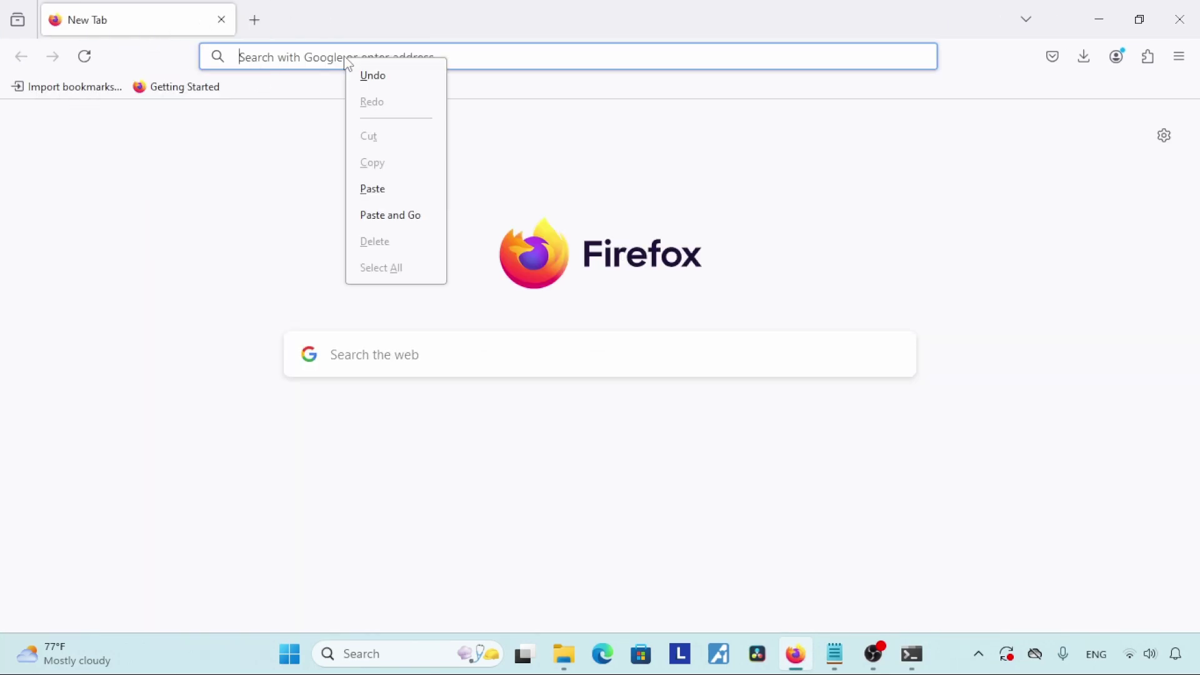
left_click(414, 189)
key("Return")
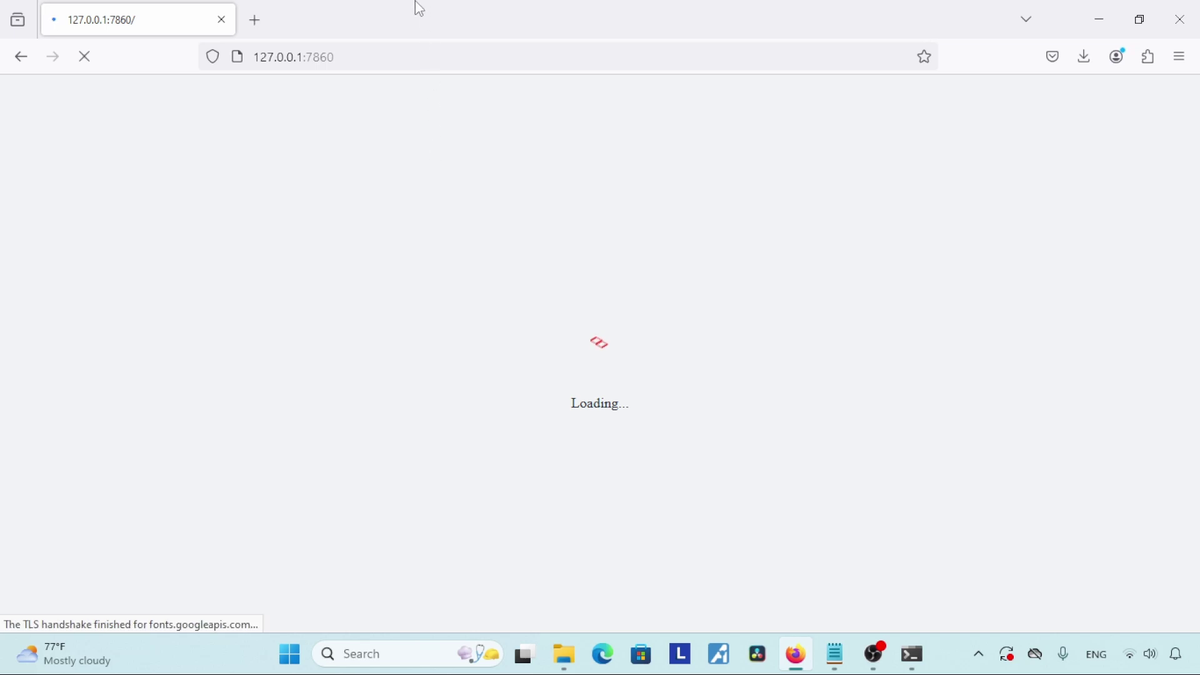
left_click_drag(415, 5, 558, 61)
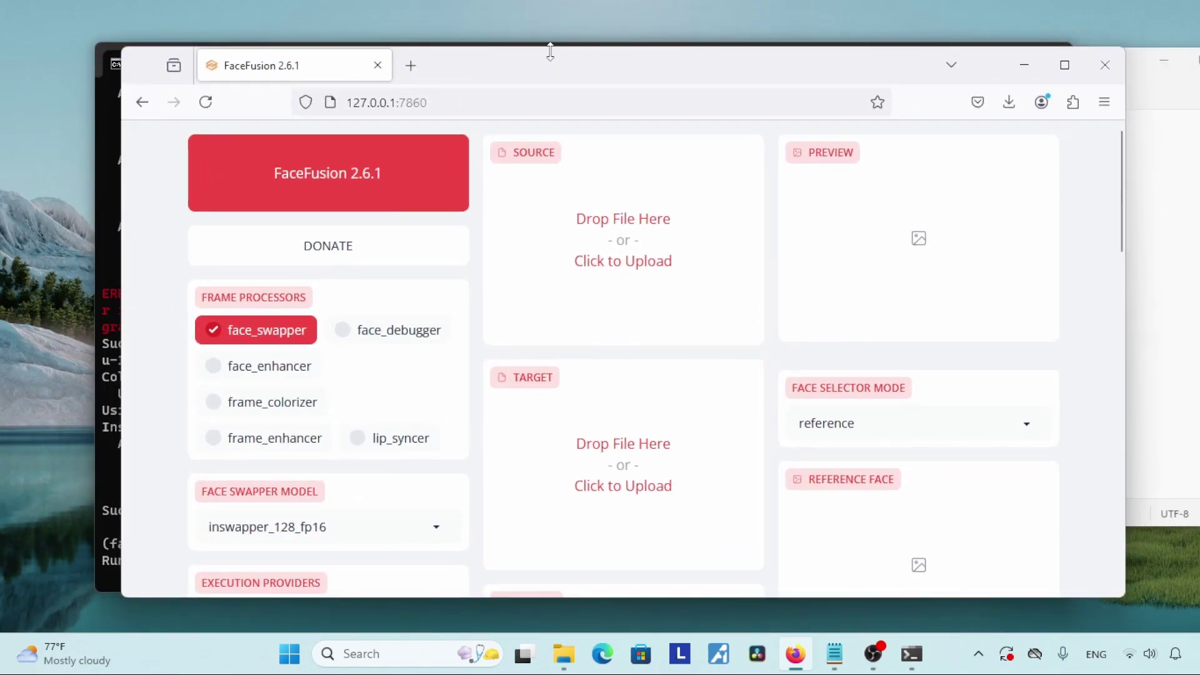
Step: Maximize the browser and make cuda the only execution provider by enabling it and deselecting cpu
double_click(532, 67)
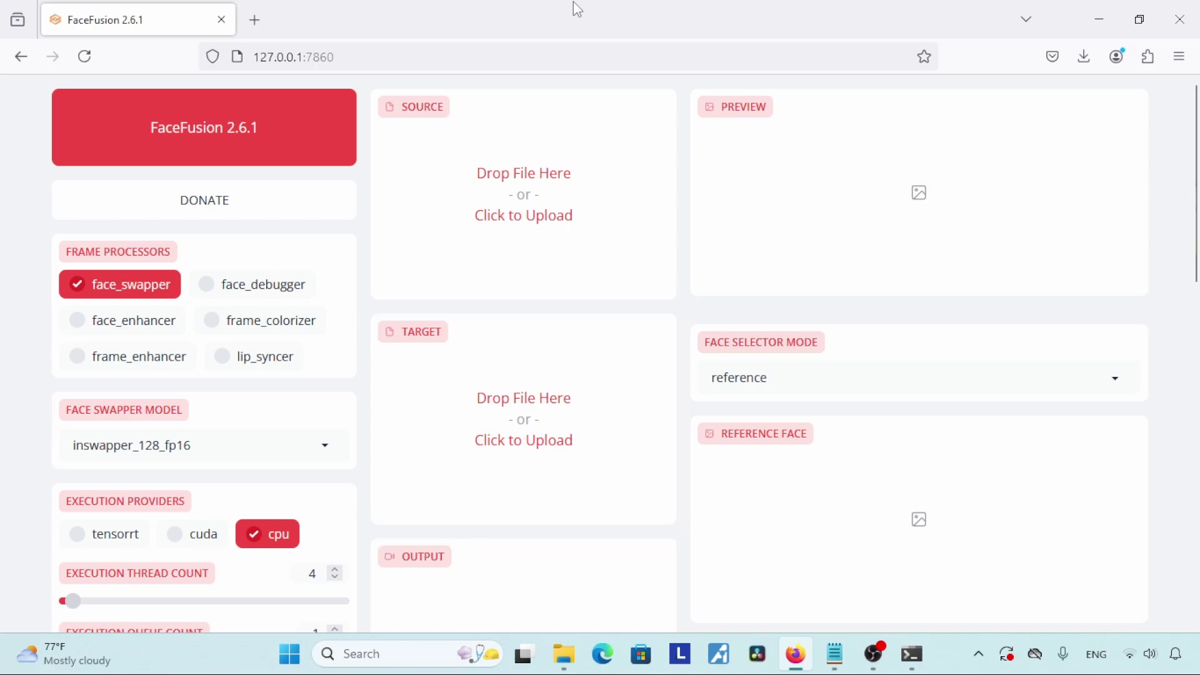
scroll(117, 508, "down", 1)
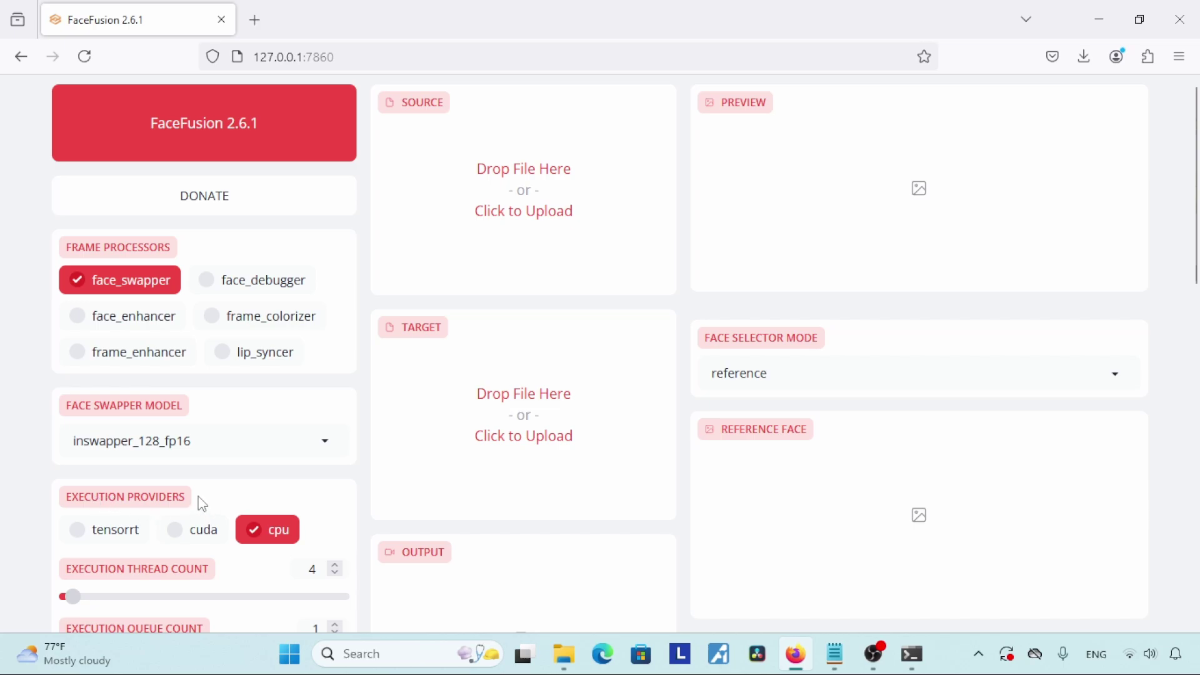
left_click(185, 538)
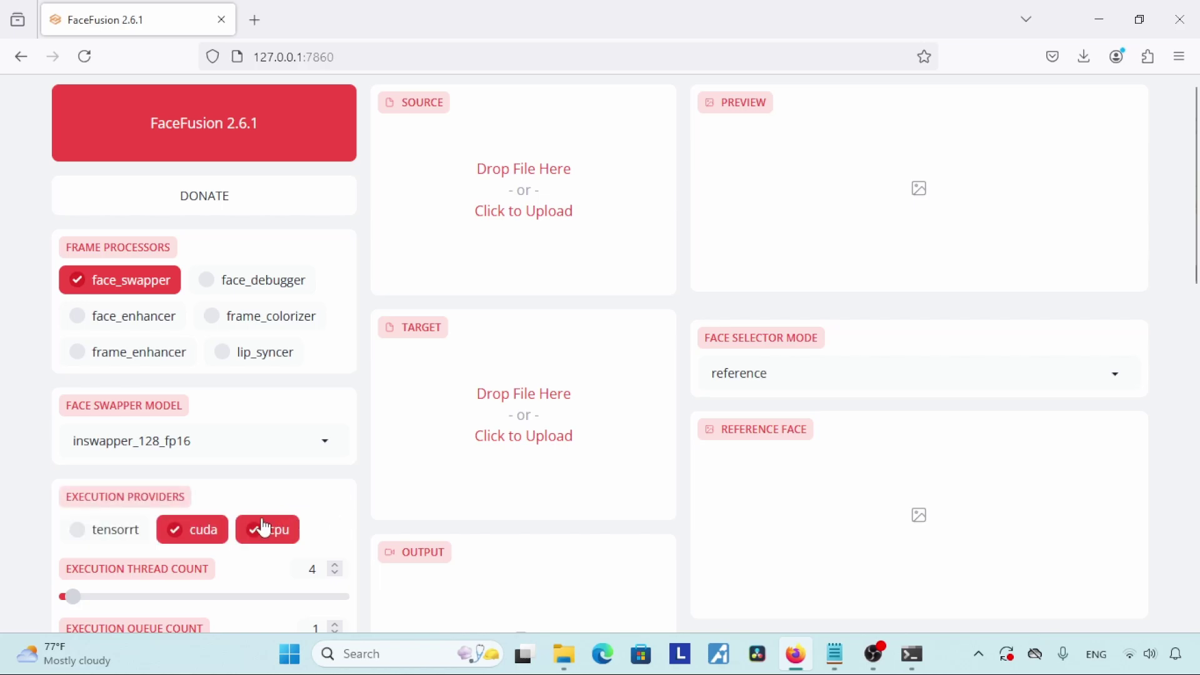
left_click(264, 529)
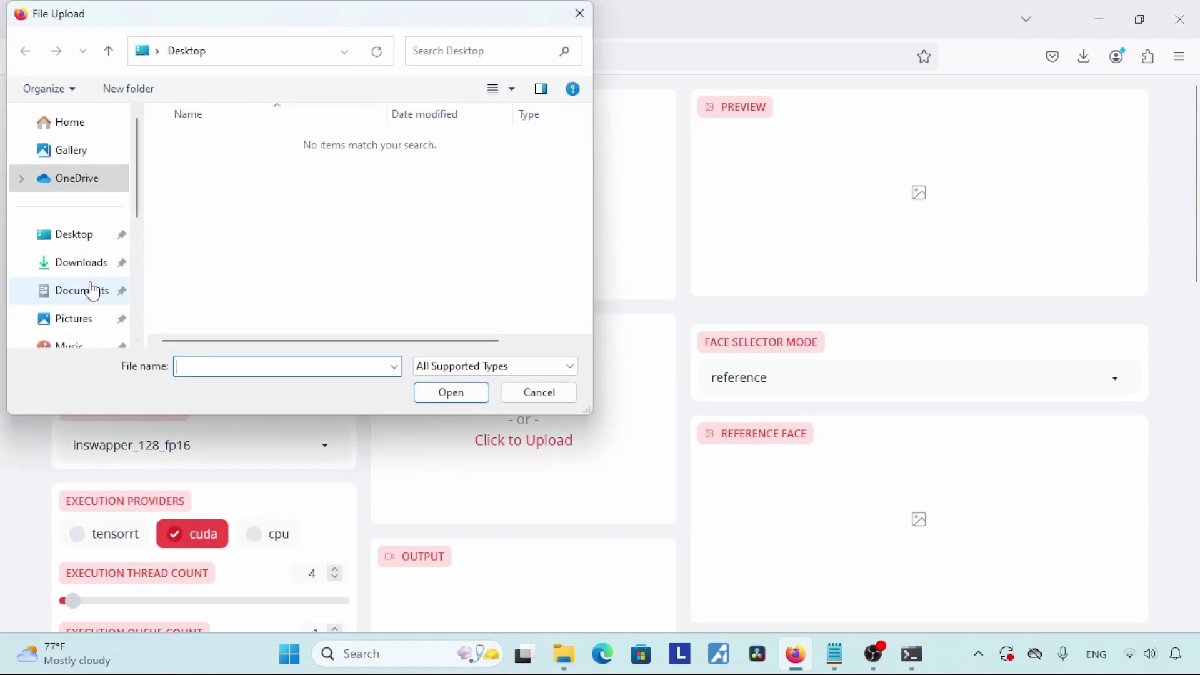
Step: Upload the photo _DSC5942 from Pictures as the source face
left_click(74, 318)
left_click(192, 180)
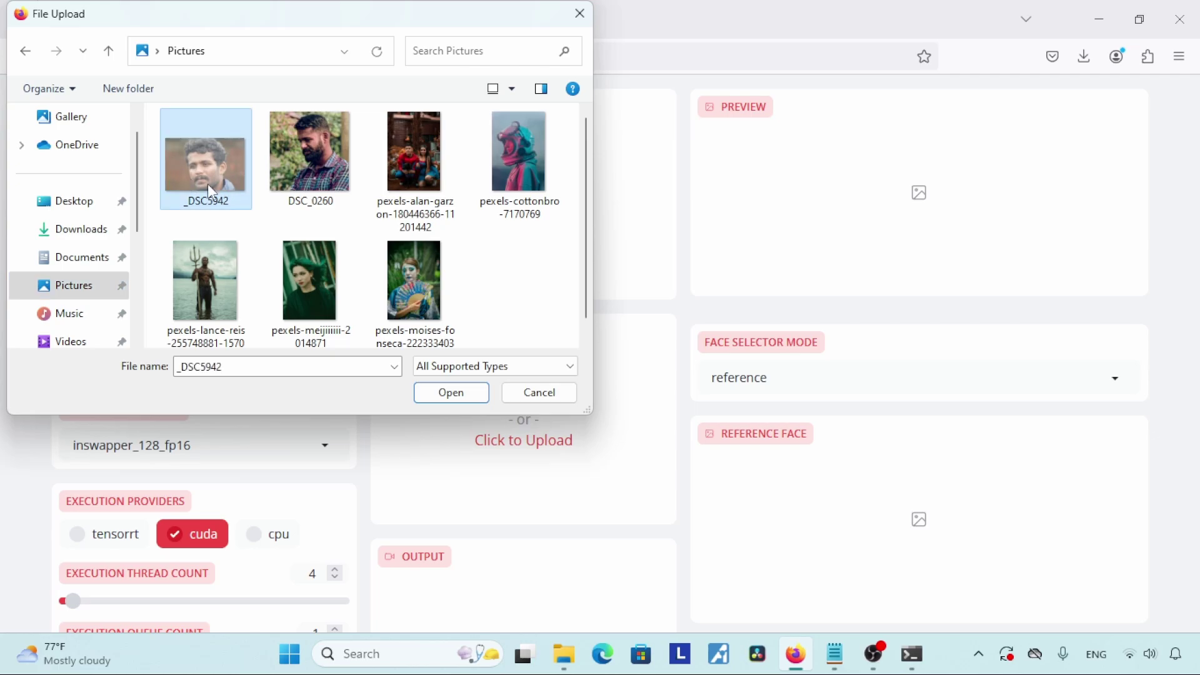
left_click(465, 402)
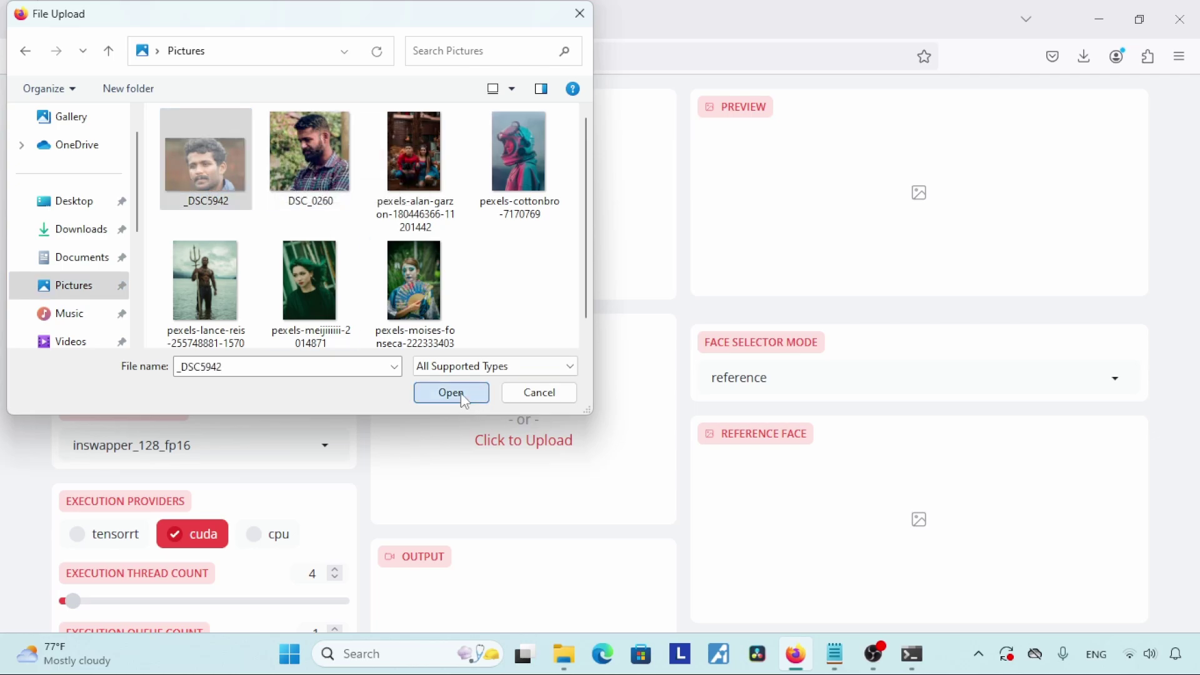
Step: Upload the video 5977260-hd_1920_1080_25fps from Pictures as the target
scroll(549, 265, "down", 2)
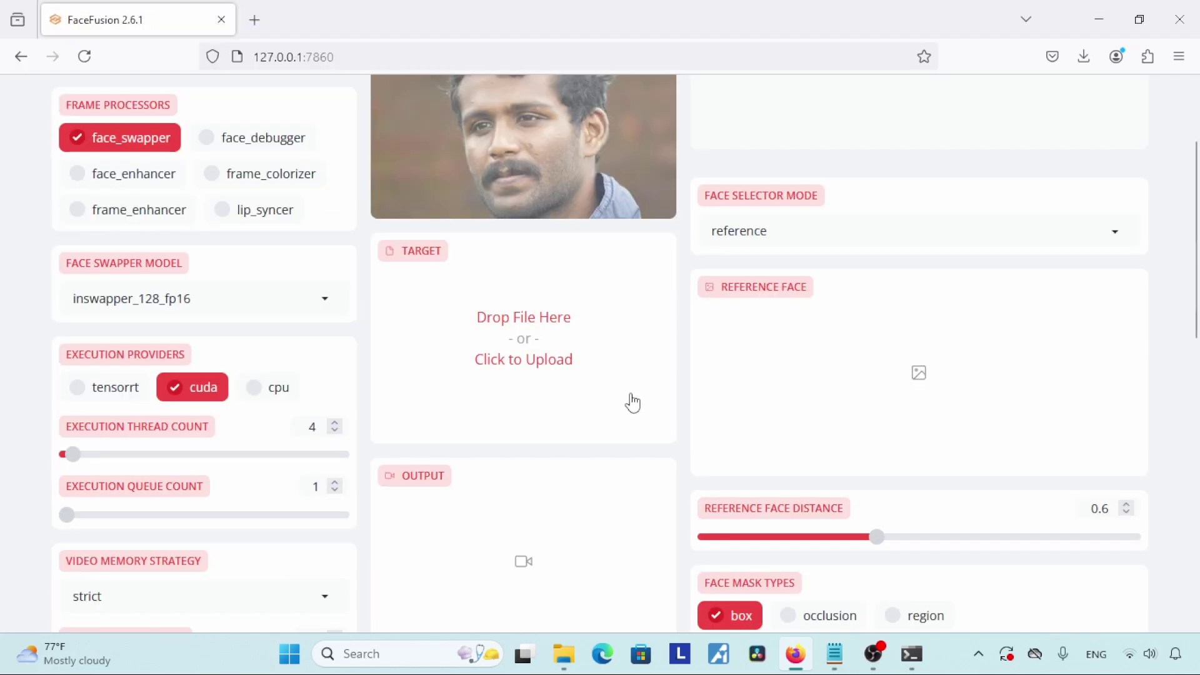
left_click(536, 372)
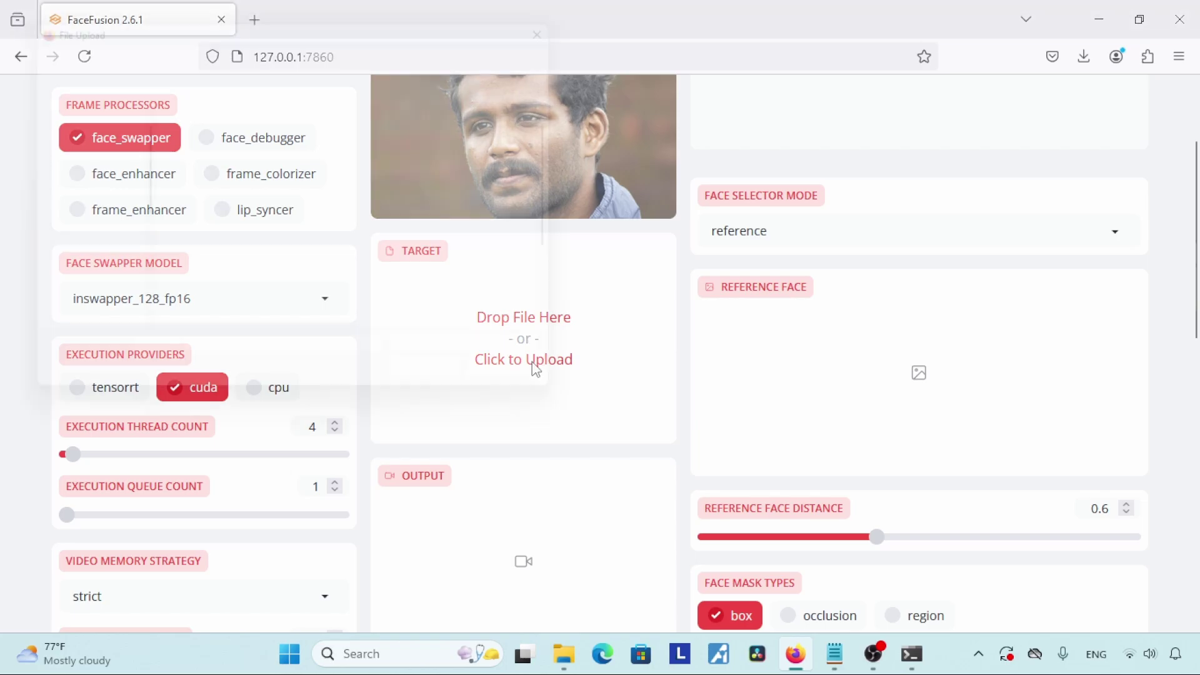
left_click_drag(586, 166, 588, 235)
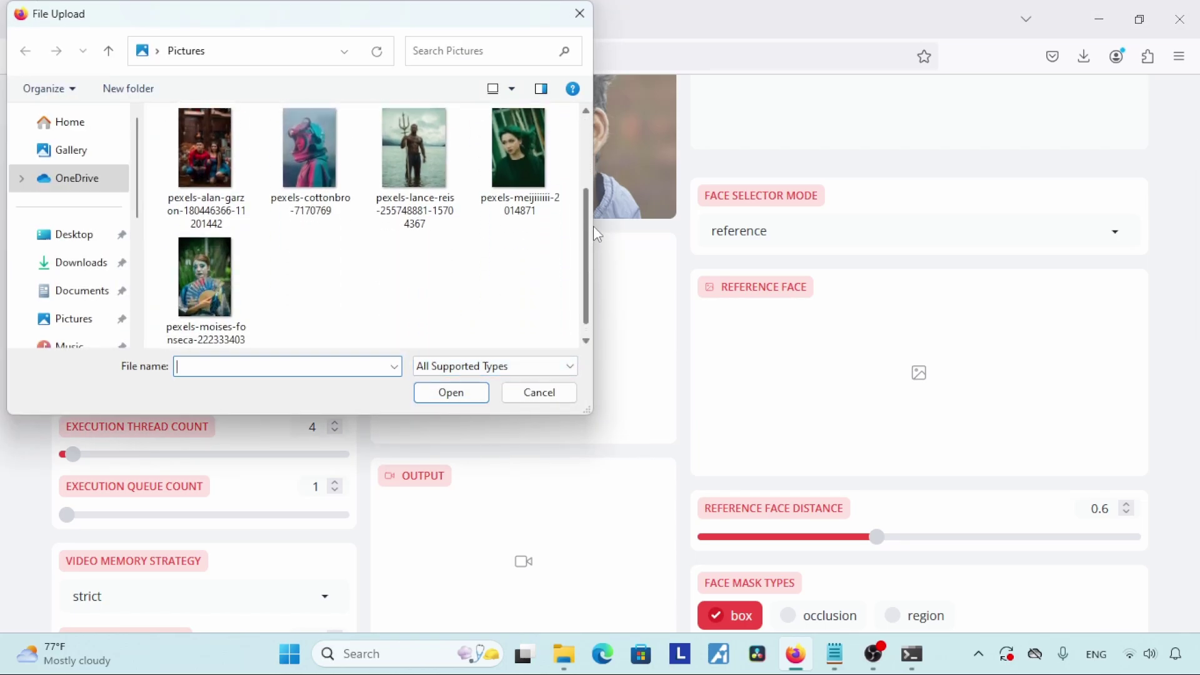
scroll(587, 231, "up", 3)
left_click(420, 178)
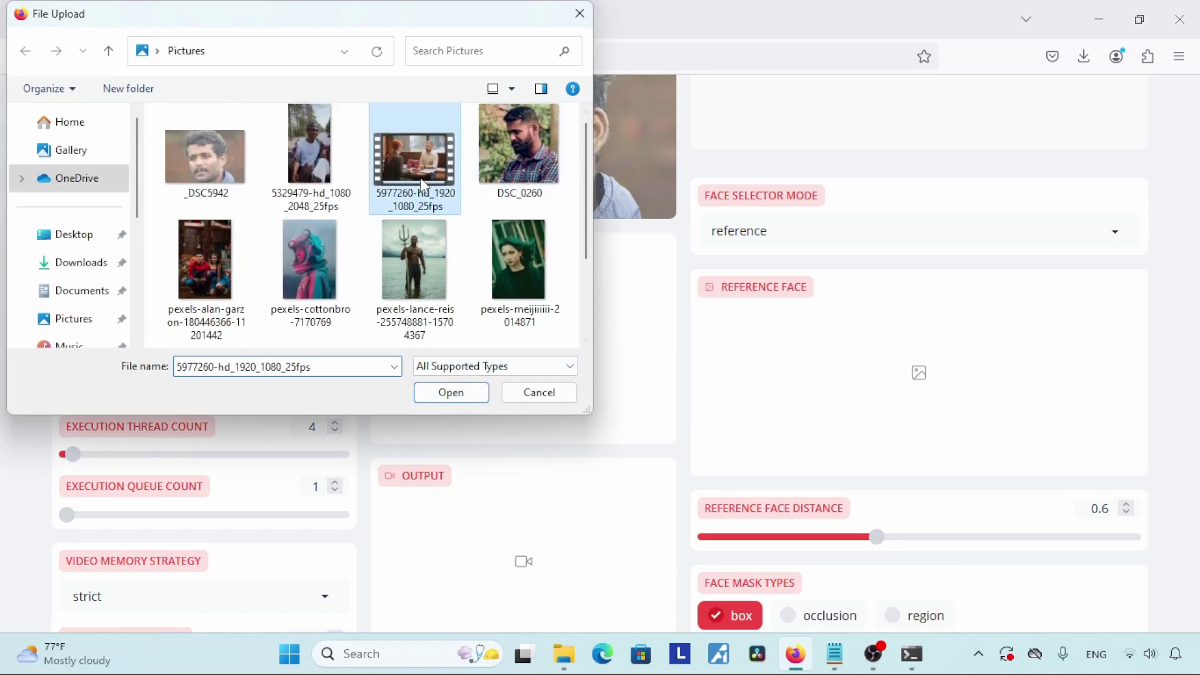
left_click(452, 393)
Step: Set the preview frame to 139 and select the bearded man's face as the reference face
scroll(1197, 178, "up", 3)
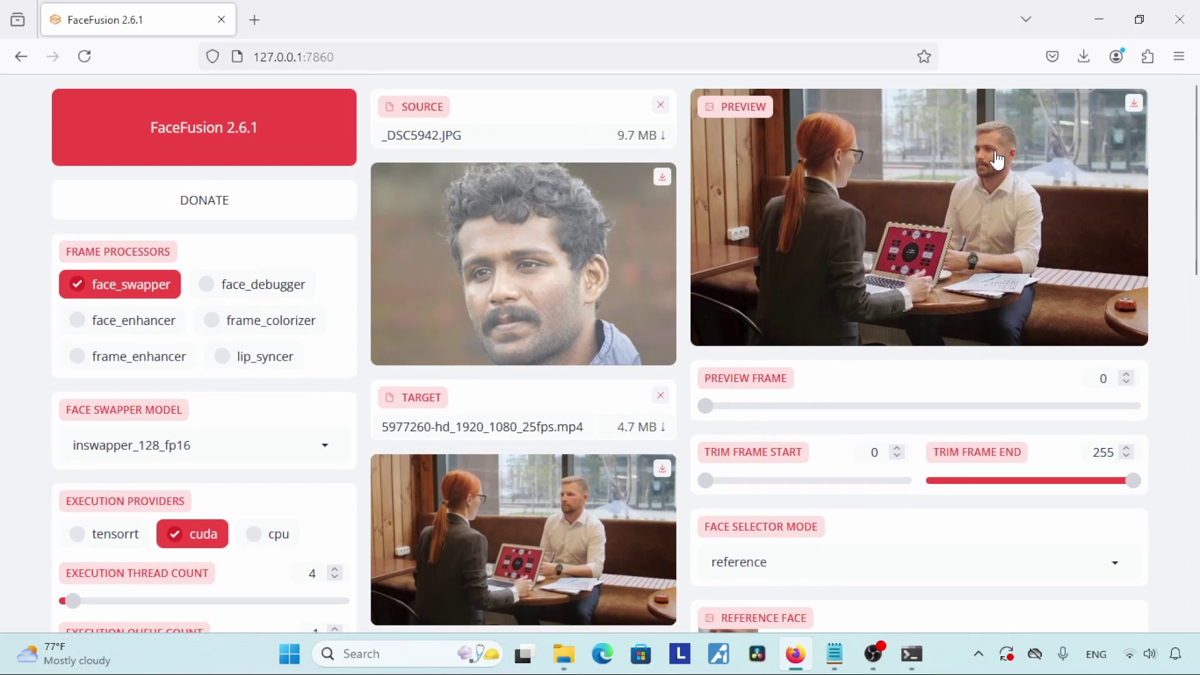
scroll(717, 306, "down", 2)
left_click_drag(723, 308, 966, 305)
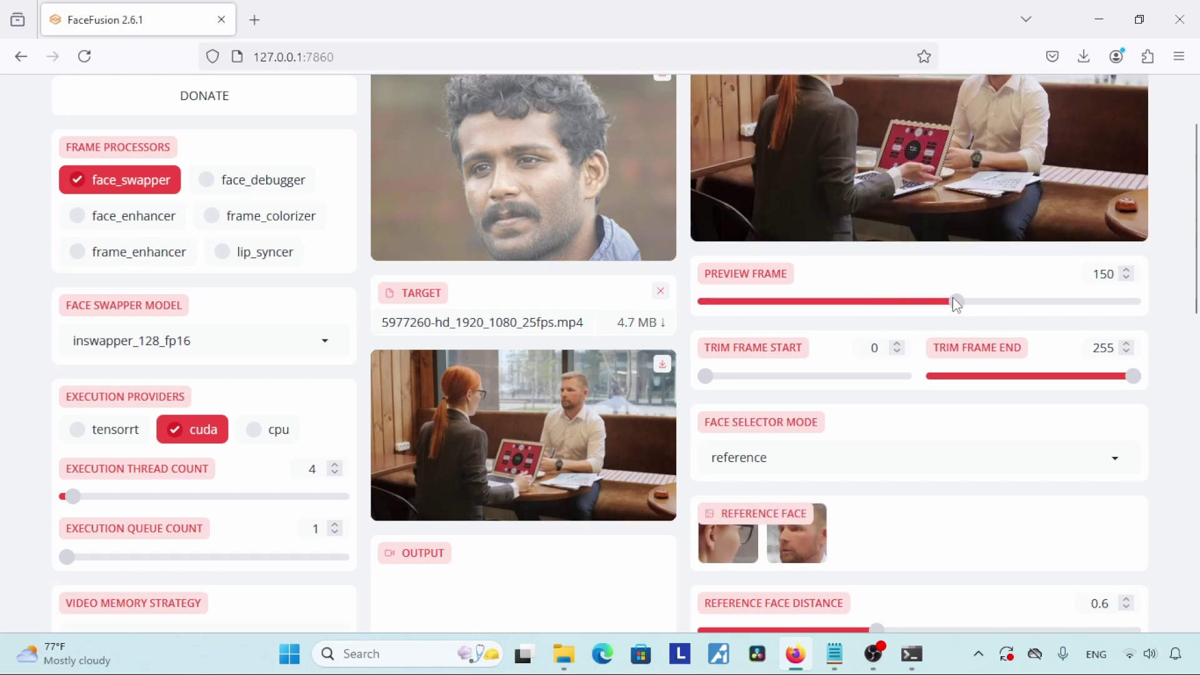
scroll(939, 298, "down", 1)
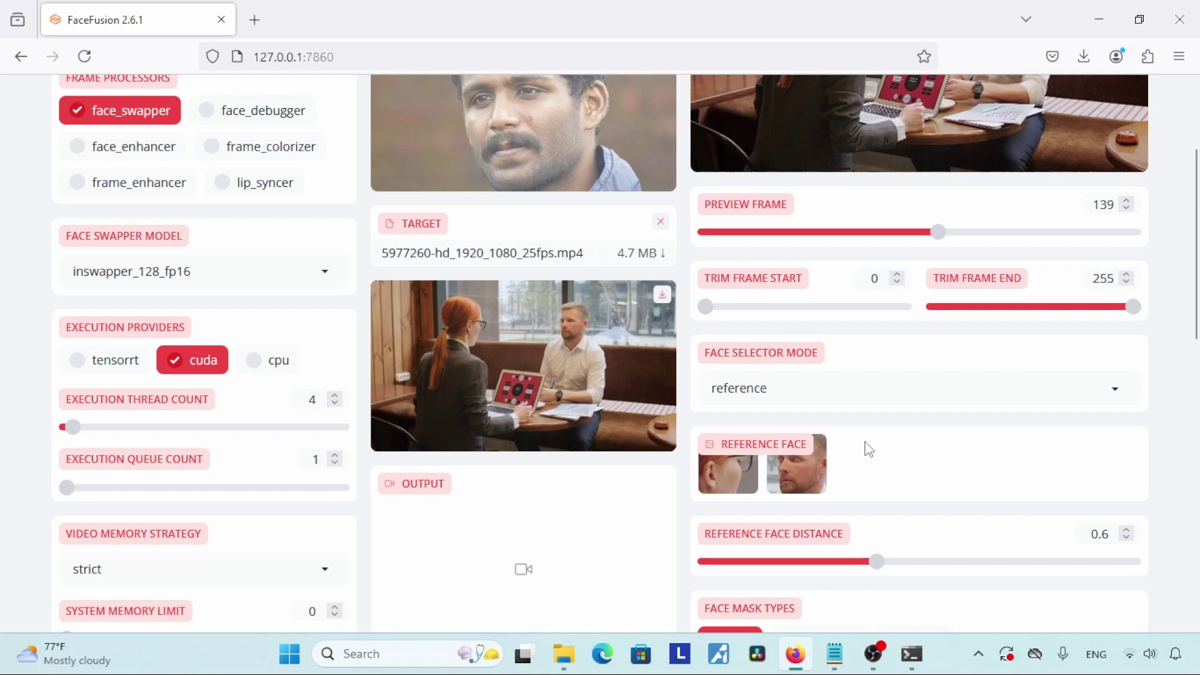
left_click(811, 482)
scroll(1063, 281, "up", 1)
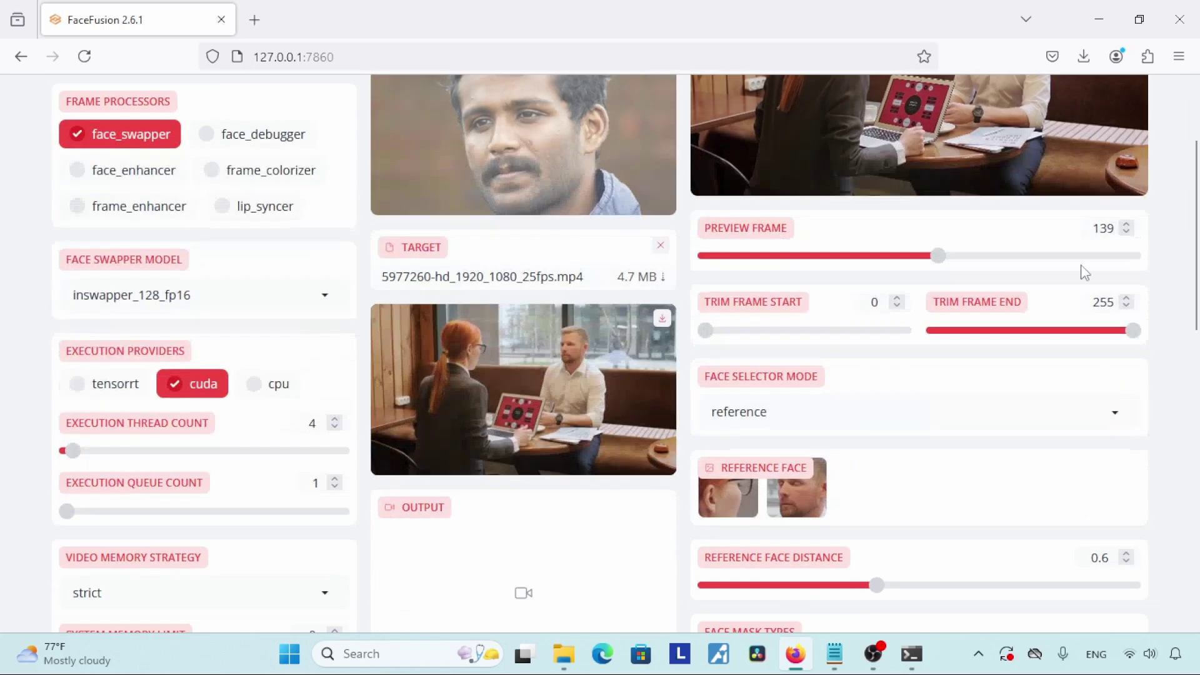
Step: Remove the current target and upload the video 5329479-hd_1080_2048_25fps from Pictures in its place
left_click(664, 247)
left_click(496, 362)
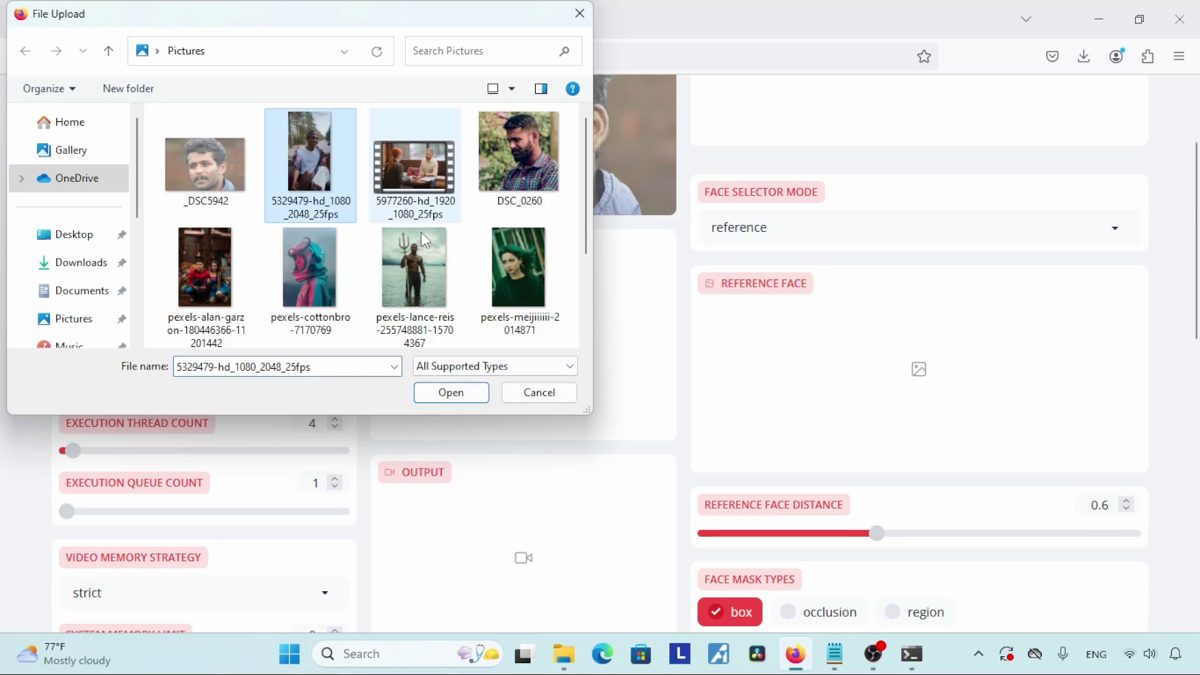
left_click(451, 393)
scroll(991, 428, "up", 2)
scroll(924, 227, "down", 4)
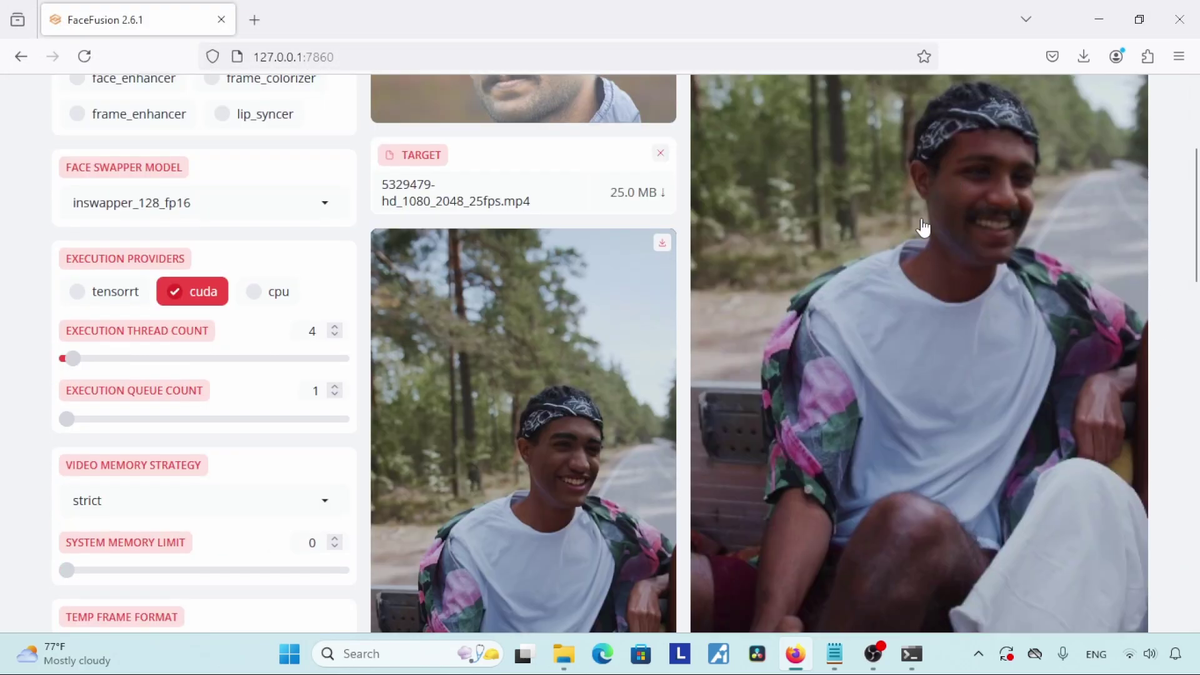
Step: Set the preview frame to 307, select the woman's face as the reference face, and check the swap in the preview
scroll(725, 428, "down", 5)
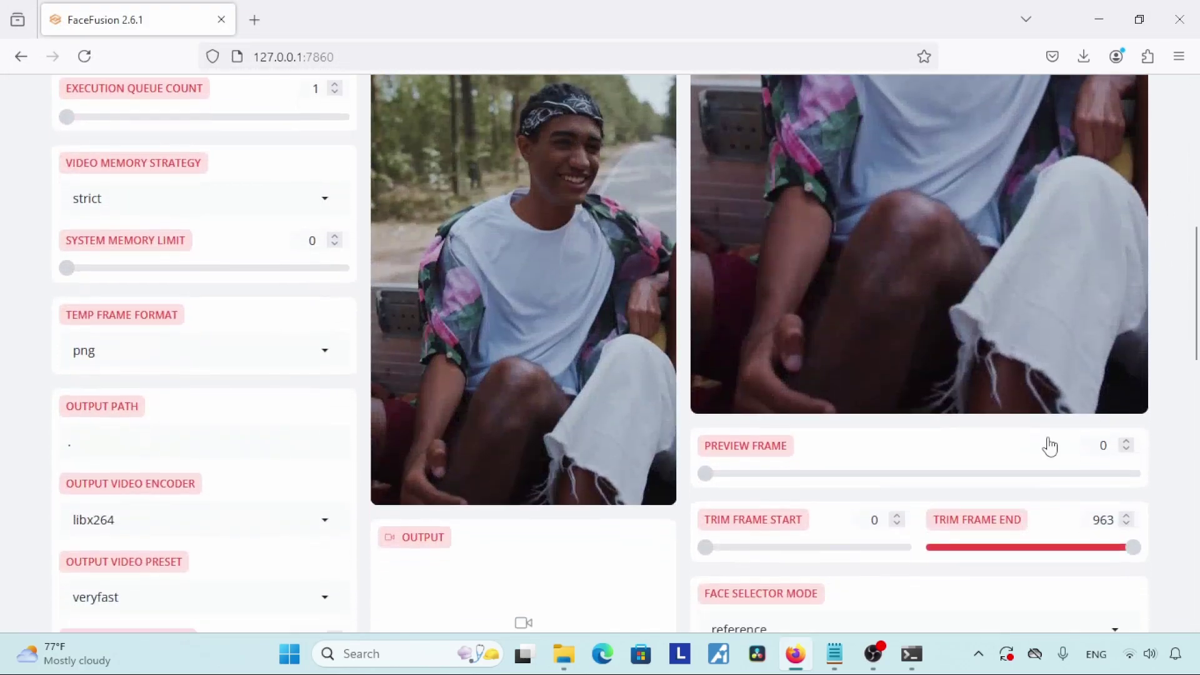
left_click(880, 474)
scroll(983, 272, "up", 5)
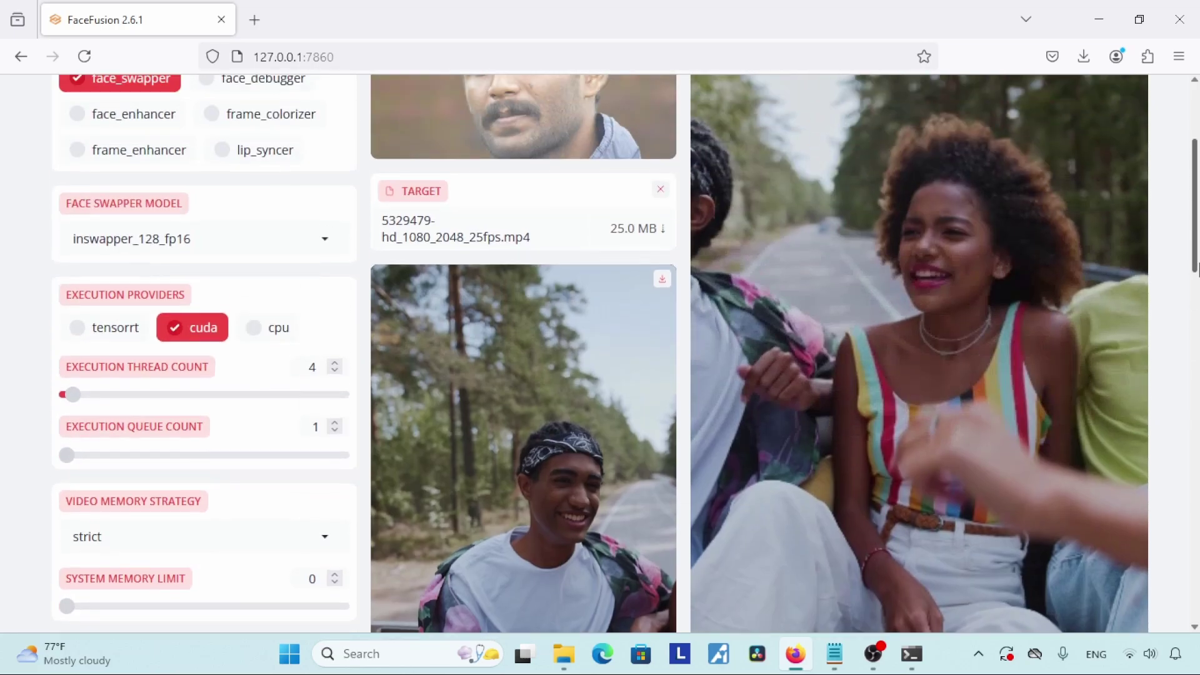
scroll(975, 229, "down", 6)
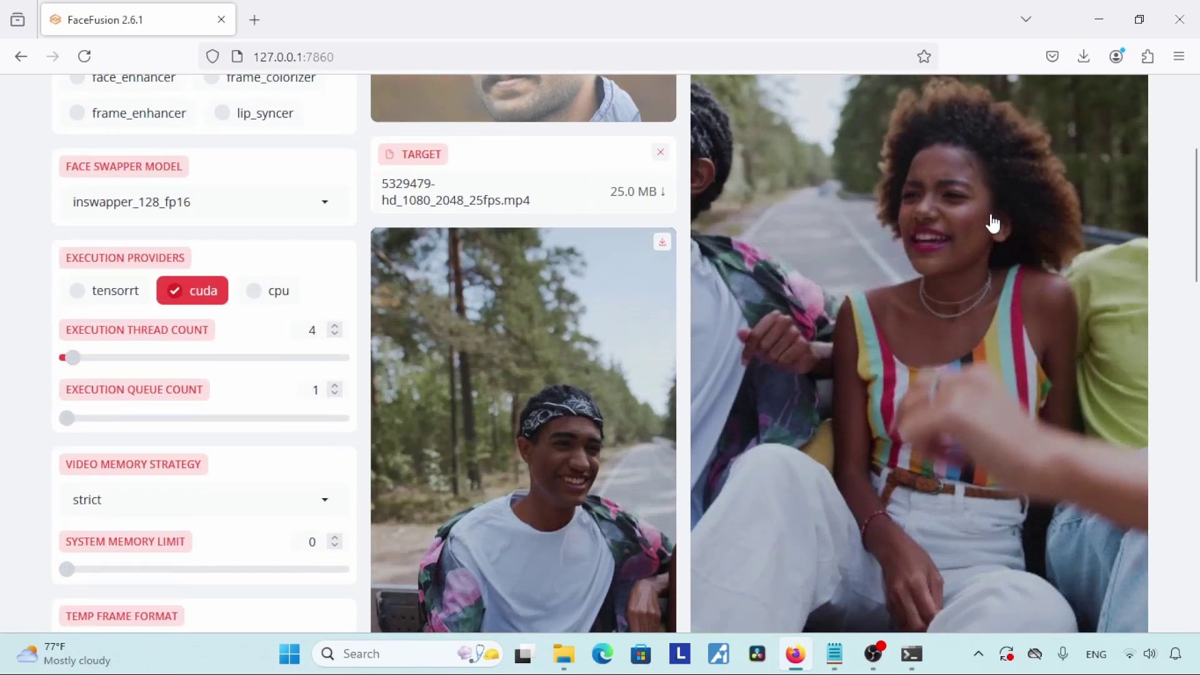
scroll(990, 224, "up", 5)
scroll(843, 219, "down", 12)
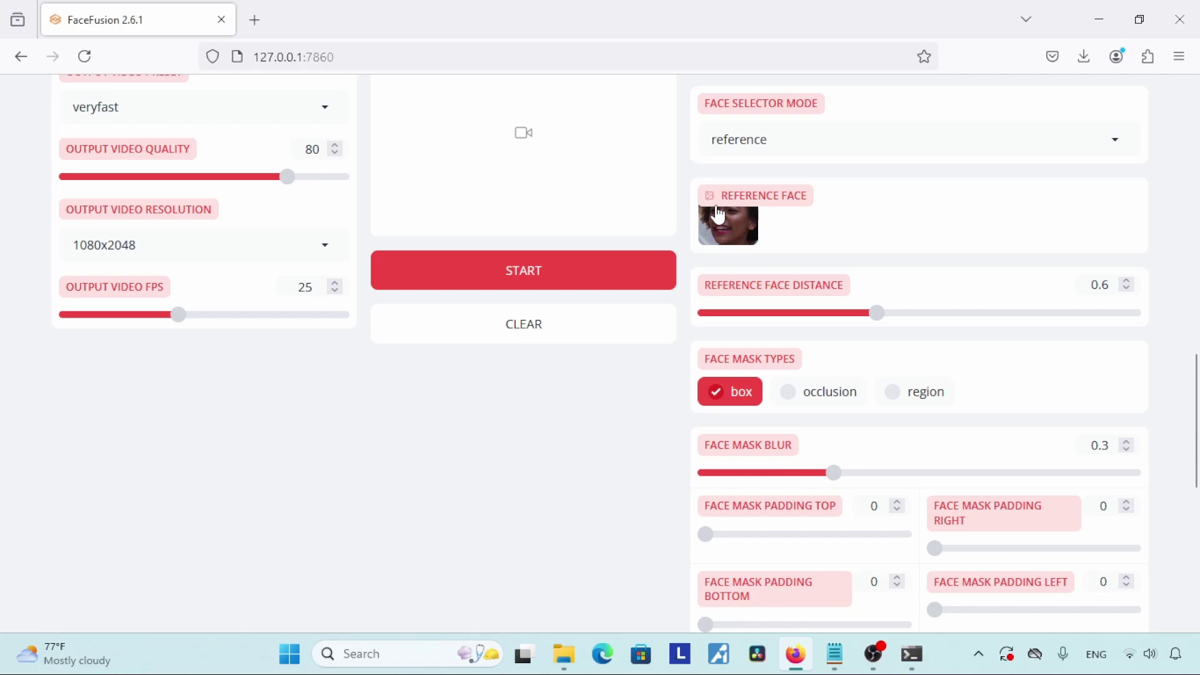
scroll(966, 227, "up", 10)
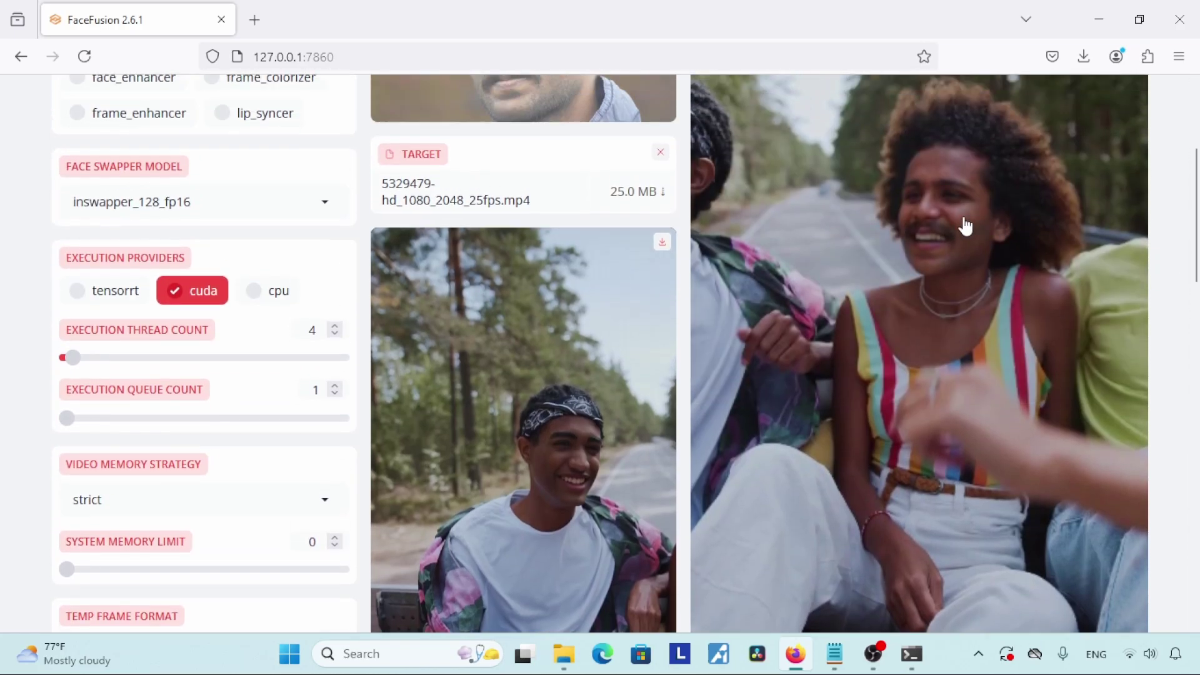
scroll(955, 225, "down", 10)
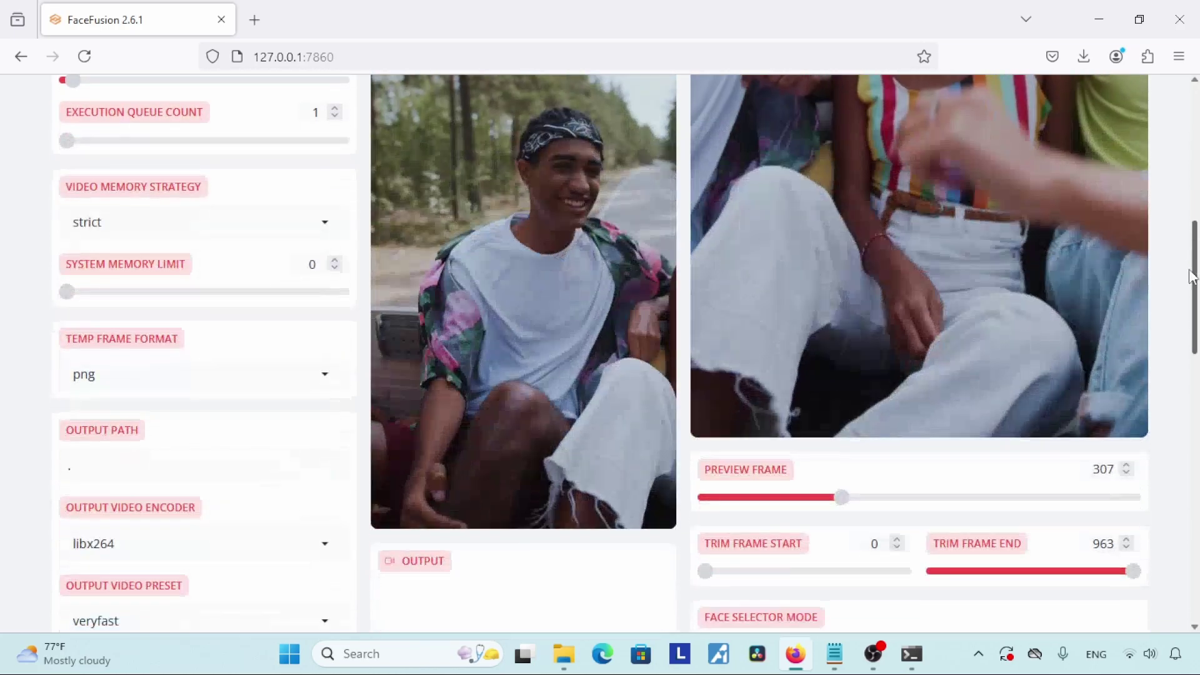
Step: With 5977260-hd_1920_1080_25fps.mp4 as target, enable face_enhancer and select the bearded man as the reference face at preview frame 220
scroll(1198, 245, "down", 2)
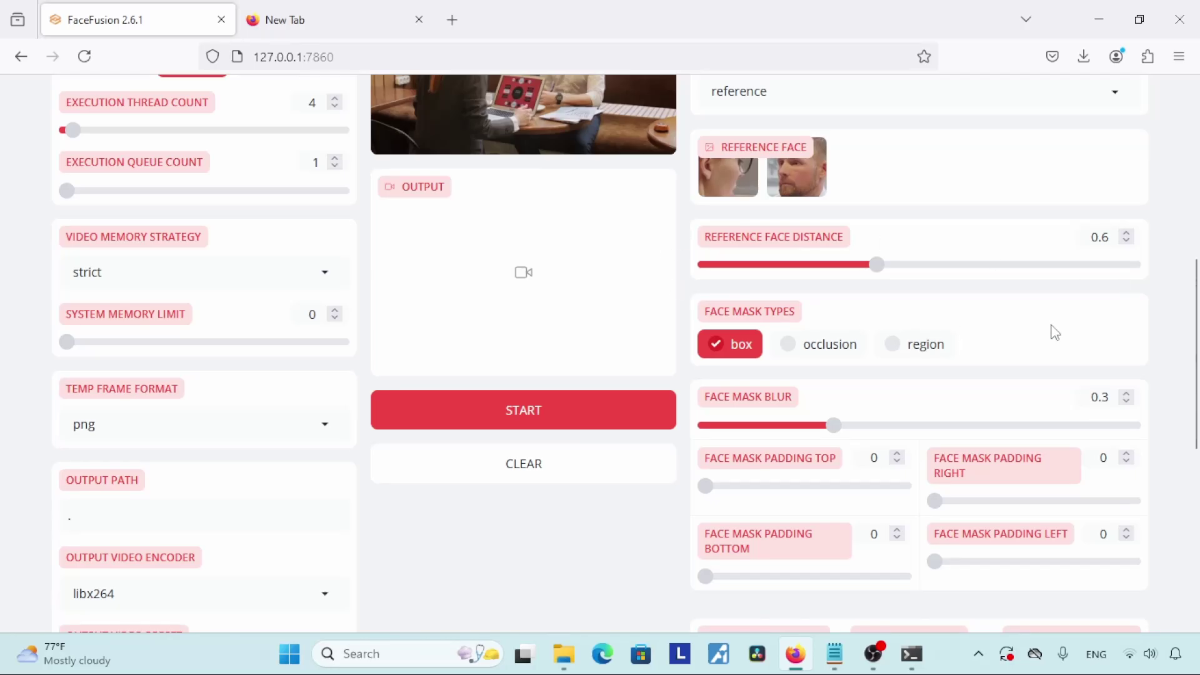
scroll(1055, 332, "up", 10)
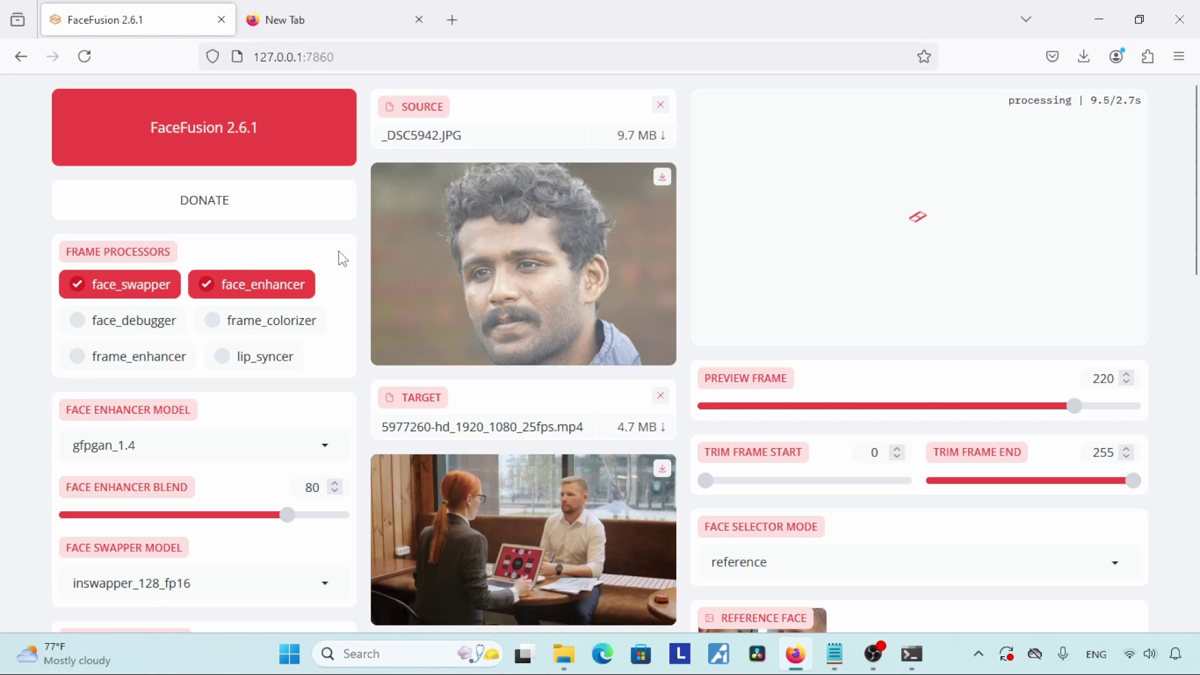
scroll(841, 544, "down", 3)
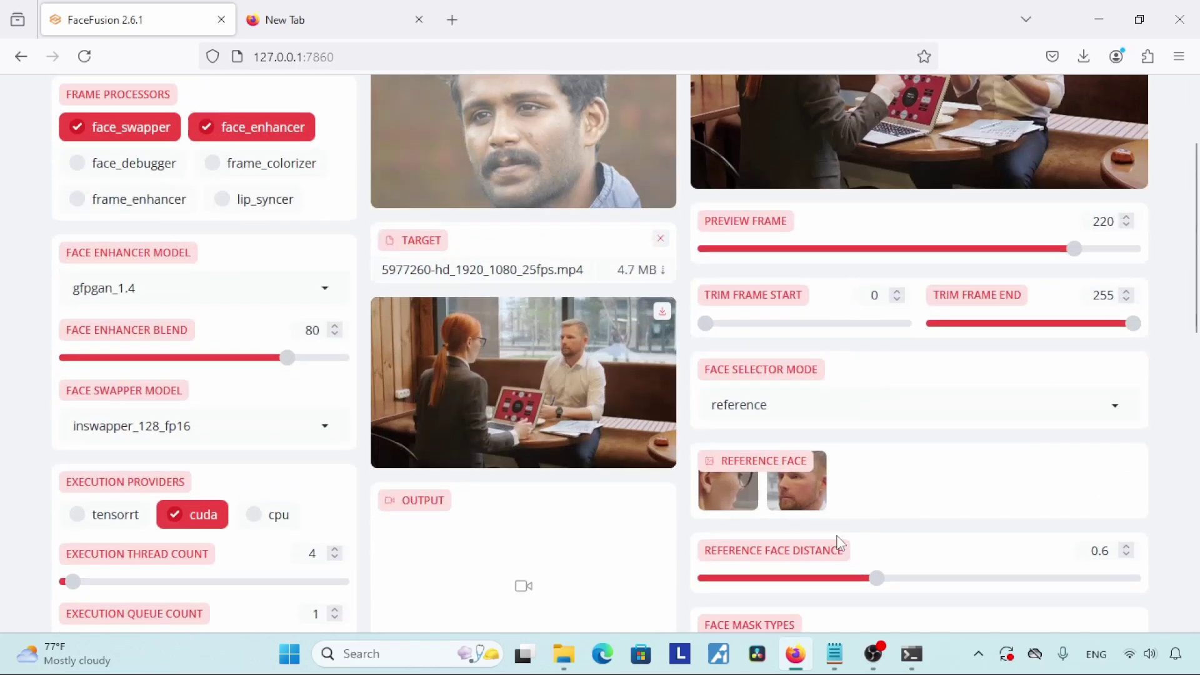
left_click(810, 507)
scroll(1196, 161, "up", 3)
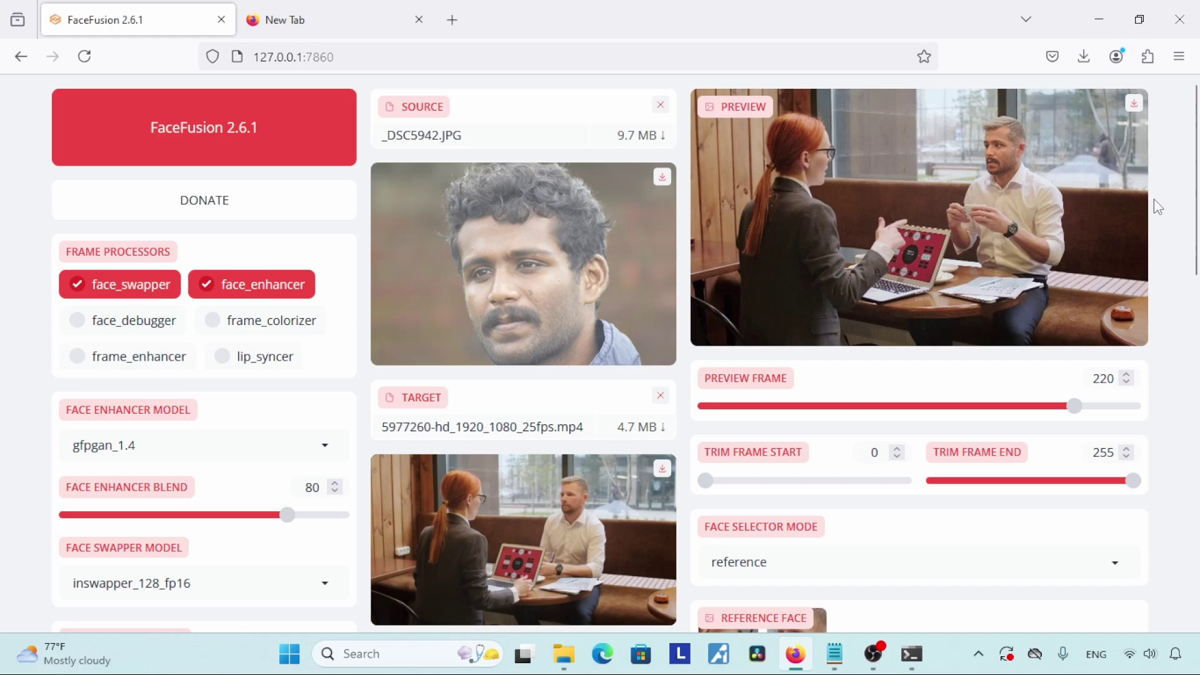
Step: Check preview frame 79, set the reference face distance to 0.75, and switch the face mask type from box to occlusion
scroll(1197, 275, "down", 5)
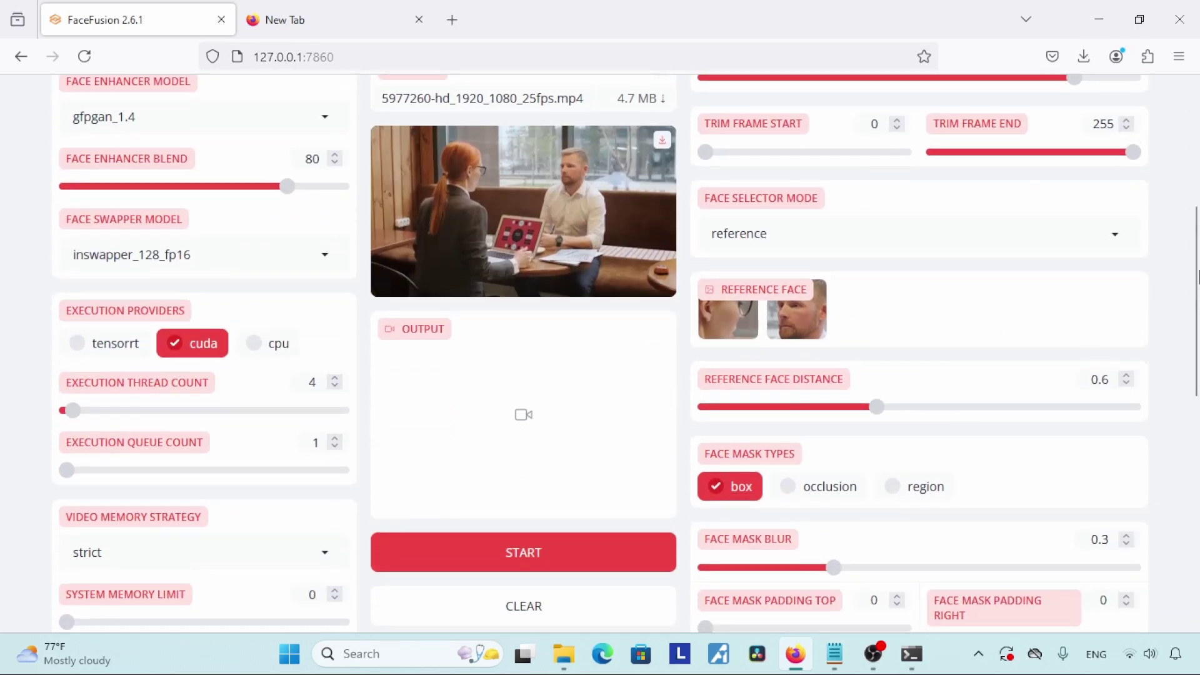
left_click_drag(1198, 275, 1198, 156)
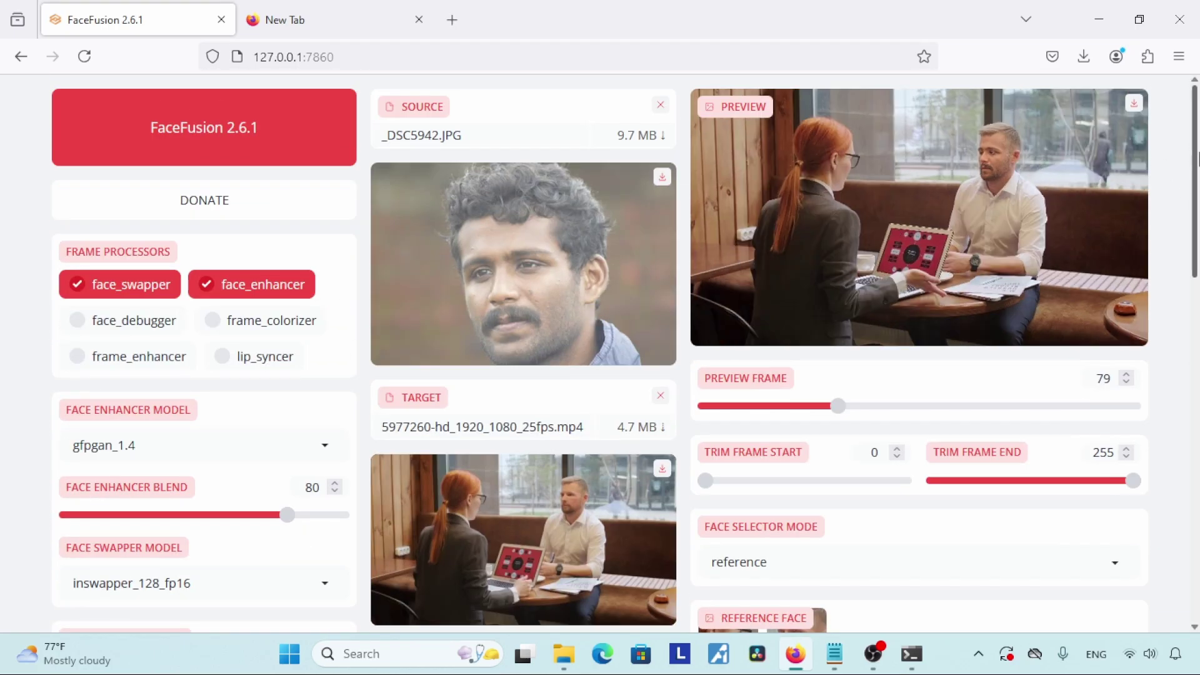
scroll(1197, 156, "down", 7)
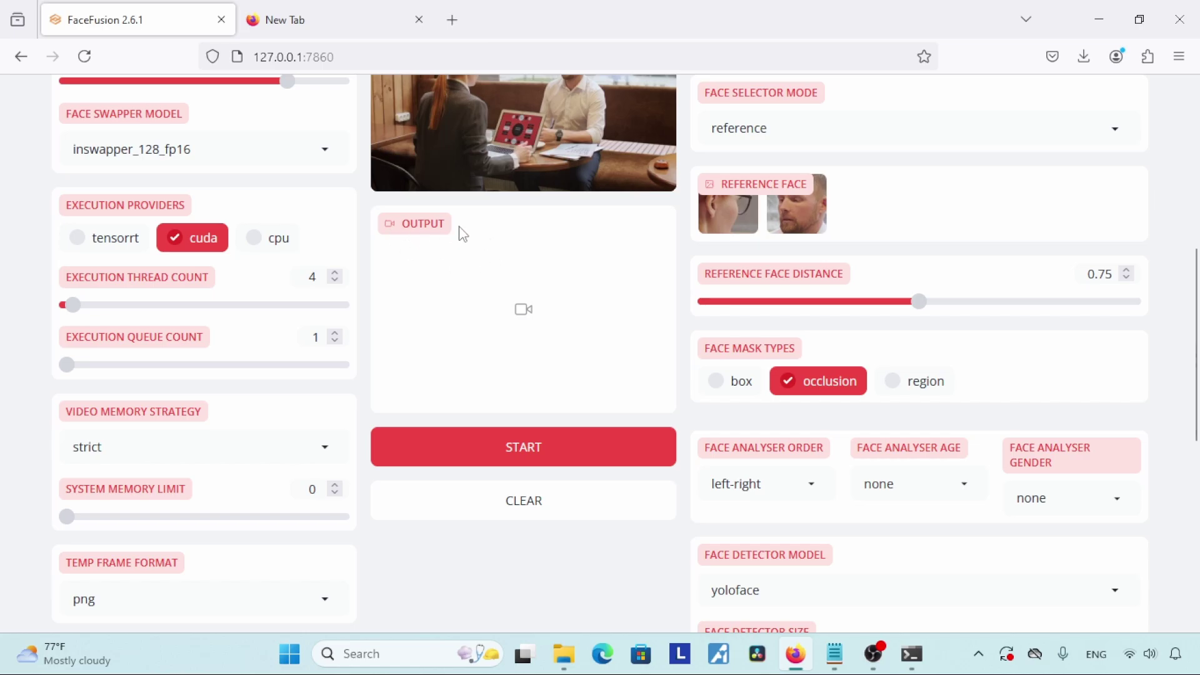
Step: Start processing the face swap, follow its progress in Anaconda Prompt until it finishes, and minimize the prompt
left_click(496, 447)
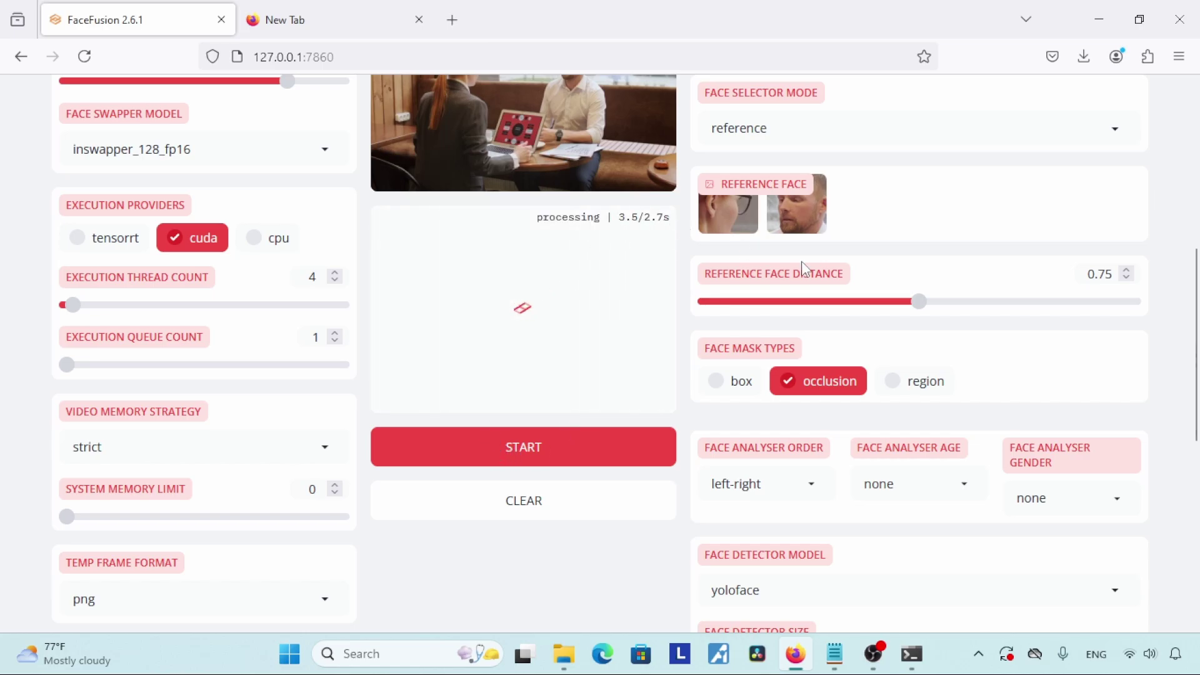
left_click(911, 654)
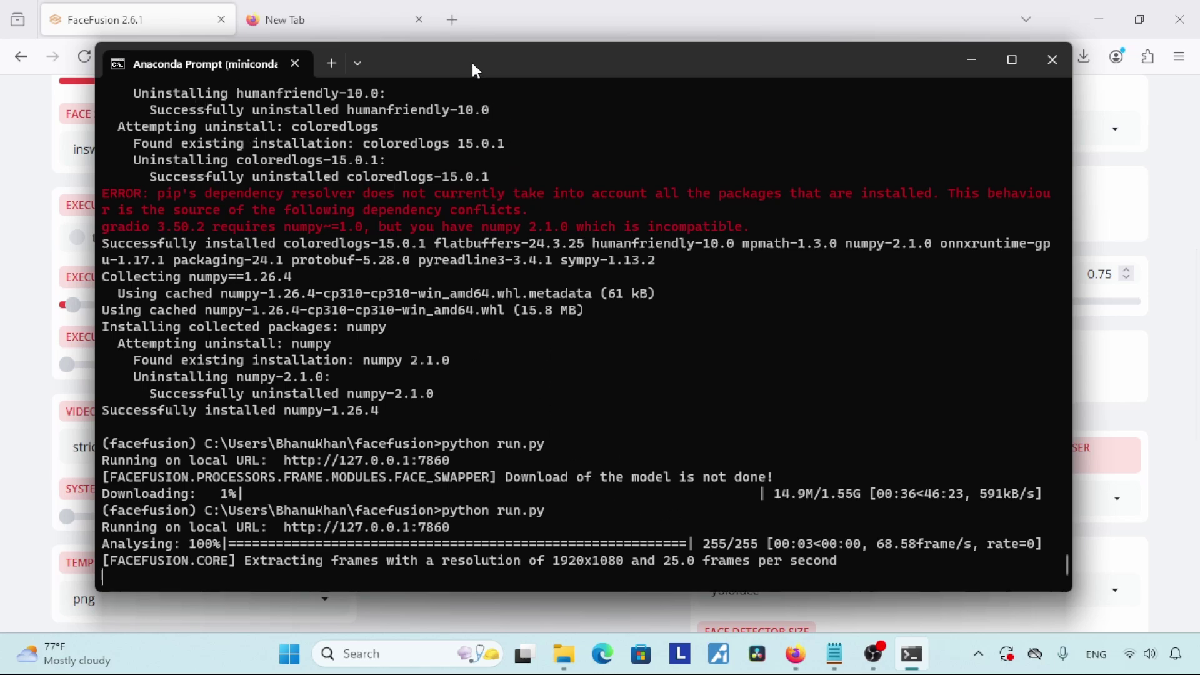
left_click_drag(477, 70, 494, 50)
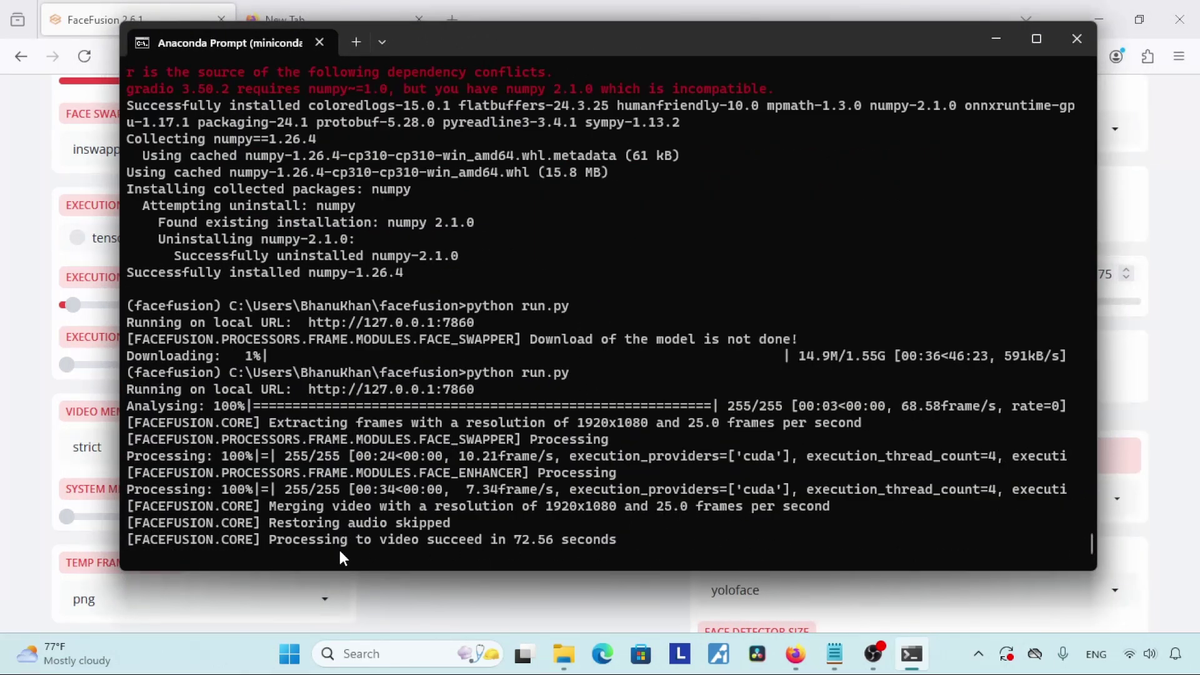
left_click(997, 39)
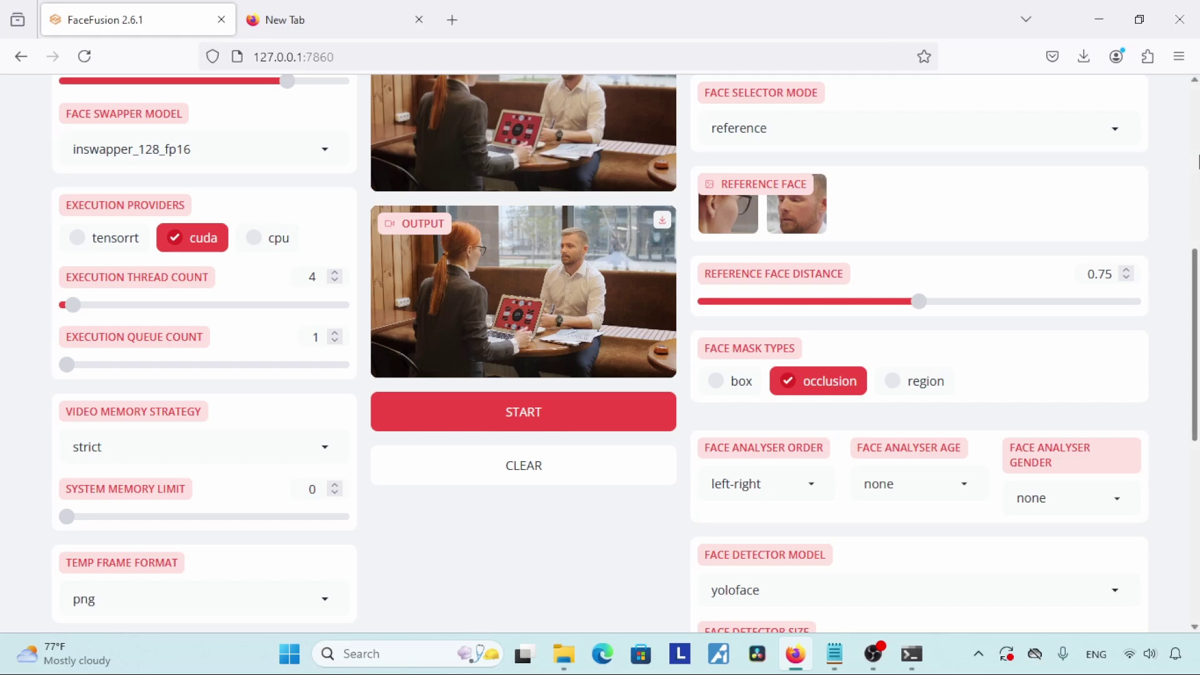
Step: Play the finished output video and download it from the output area
scroll(1197, 256, "up", 2)
mouse_move(512, 304)
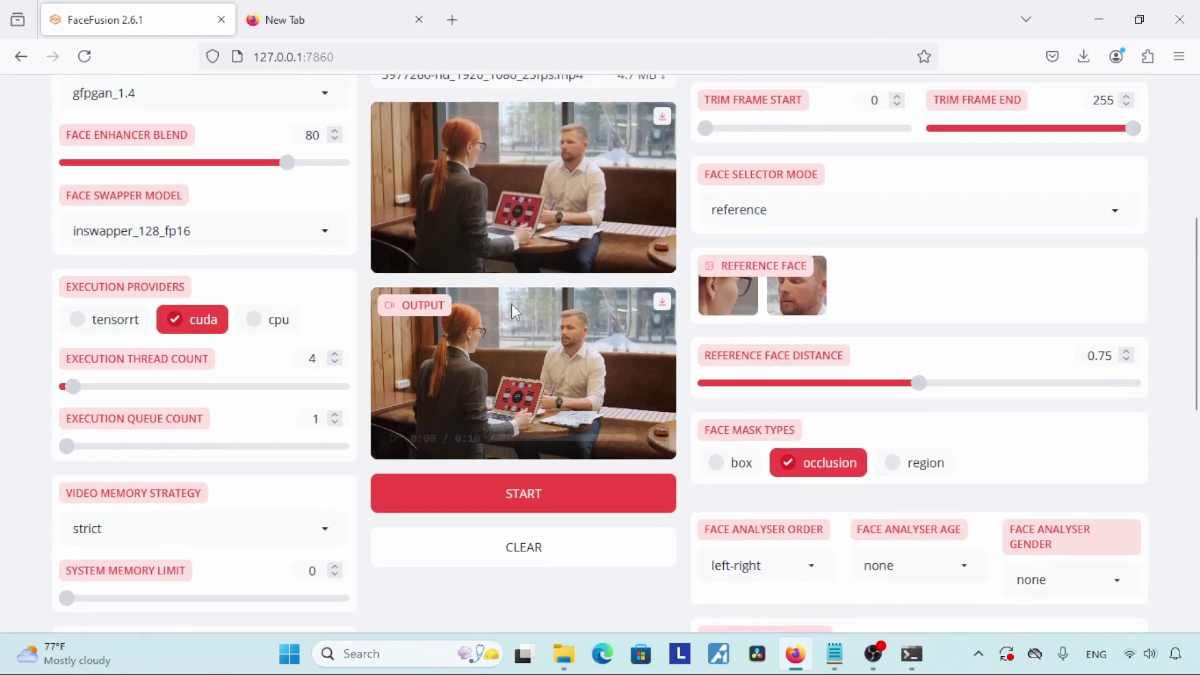
left_click(662, 307)
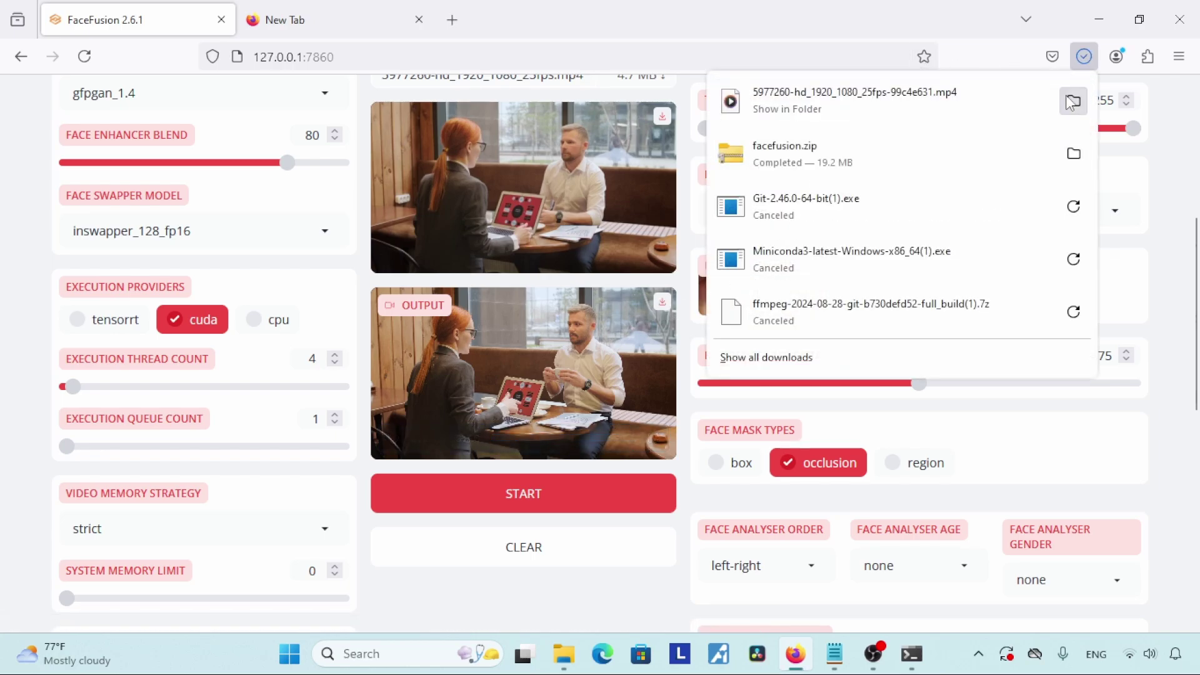
Step: Open the downloaded 5977260-hd_1920_1080_25fps-99c4e631 video from its folder in PotPlayer, watch the result, and close the player
left_click(1073, 101)
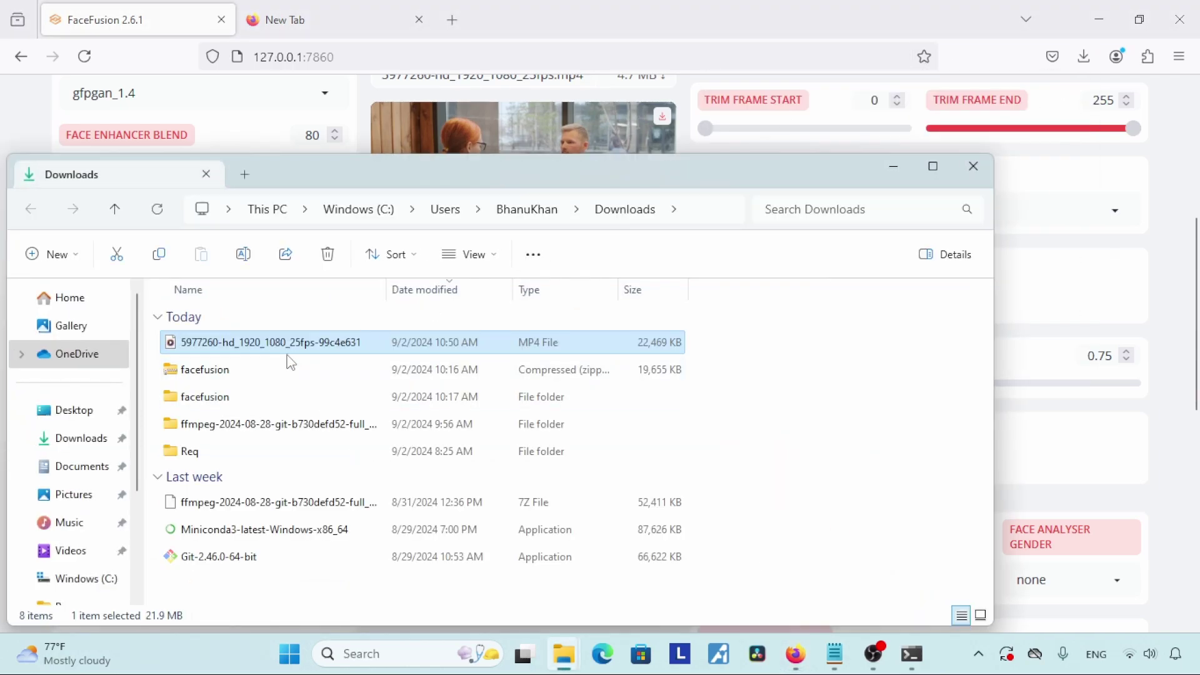
right_click(288, 354)
mouse_move(463, 312)
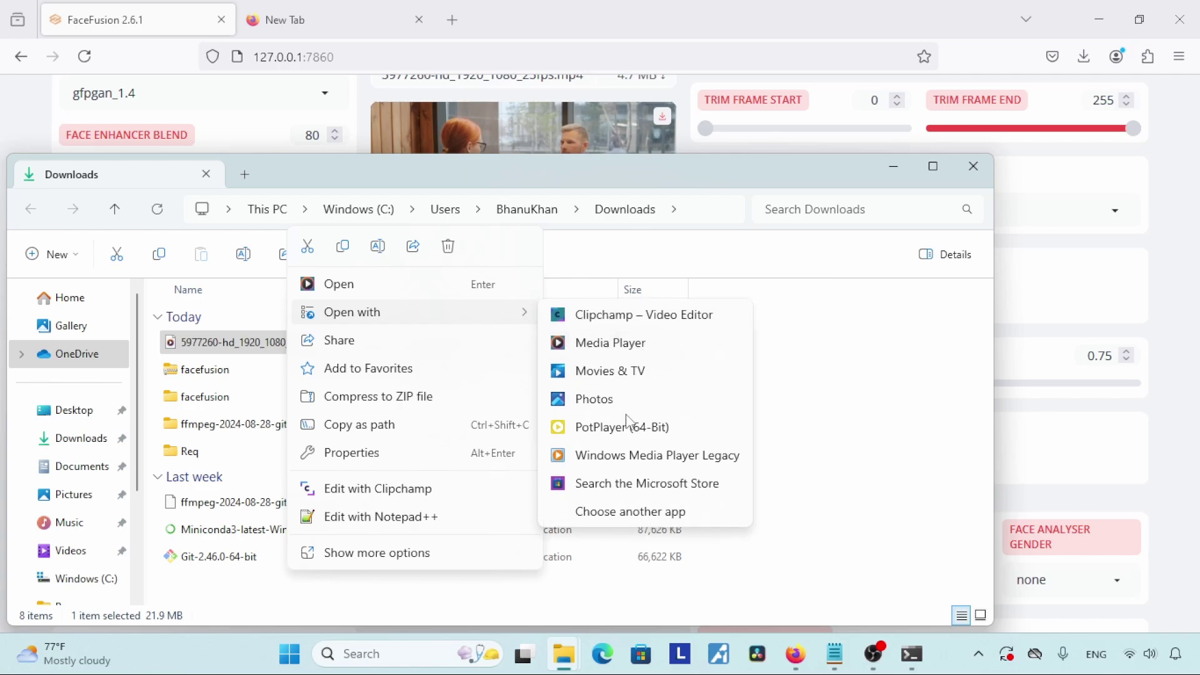
left_click(617, 424)
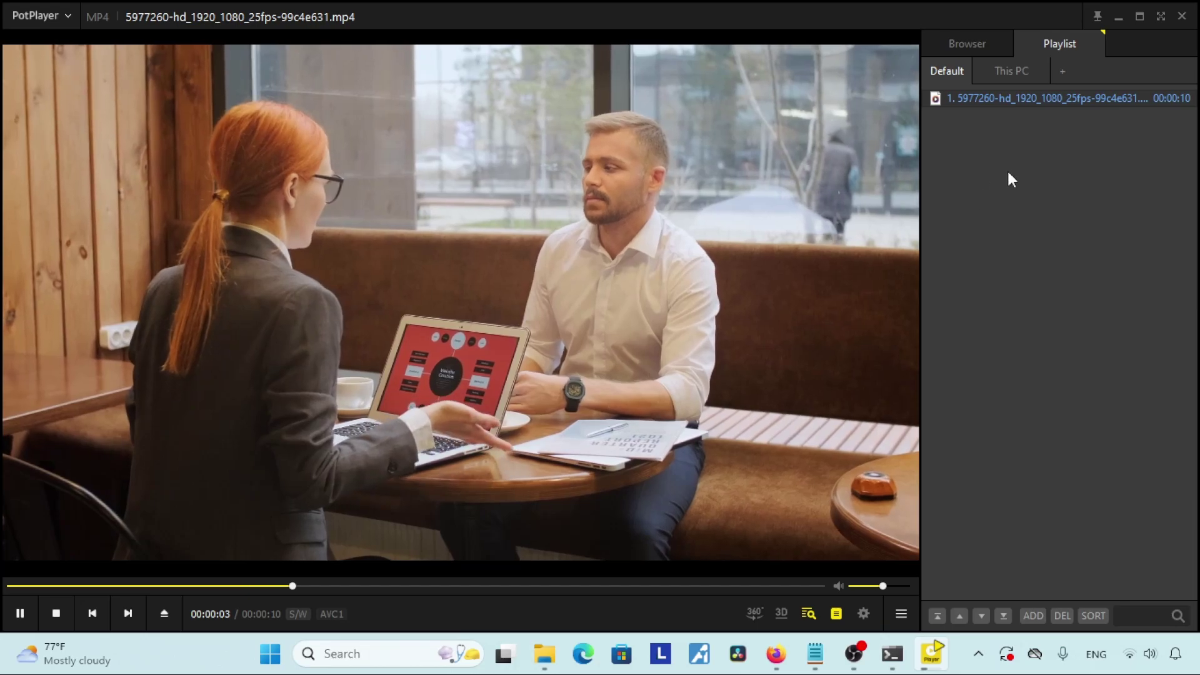
left_click(1182, 15)
Step: Switch the face mask type from occlusion to box and review the face-swap preview of the trident man image
scroll(740, 294, "down", 3)
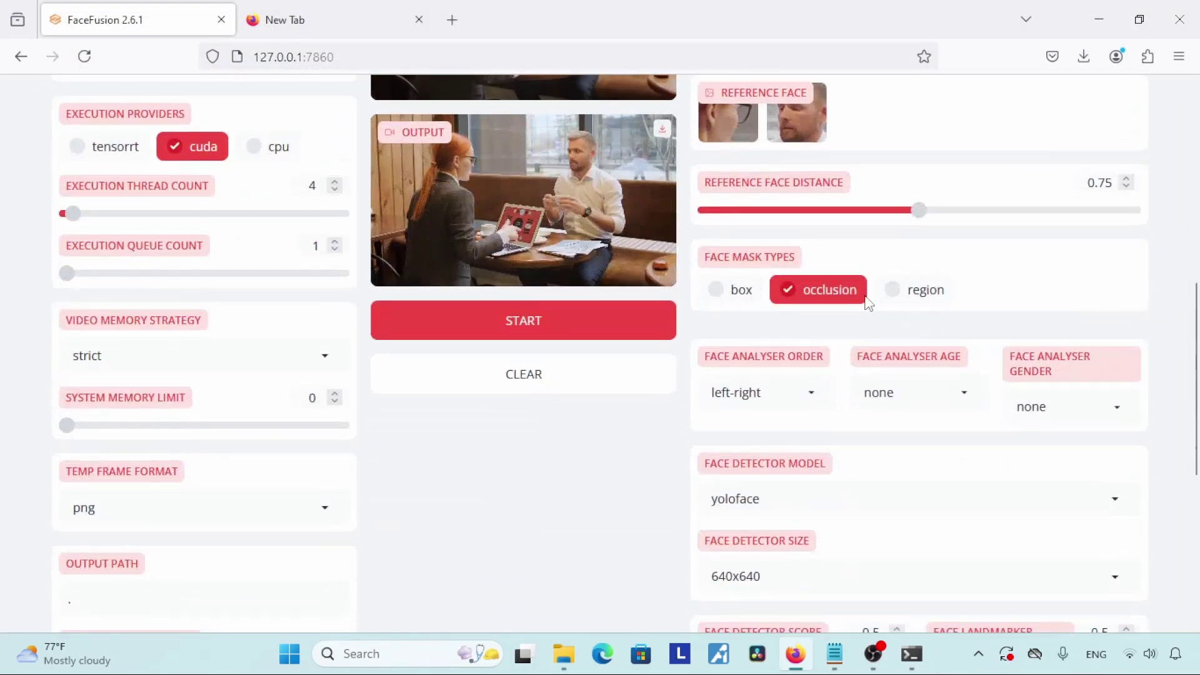
left_click(741, 292)
left_click(812, 291)
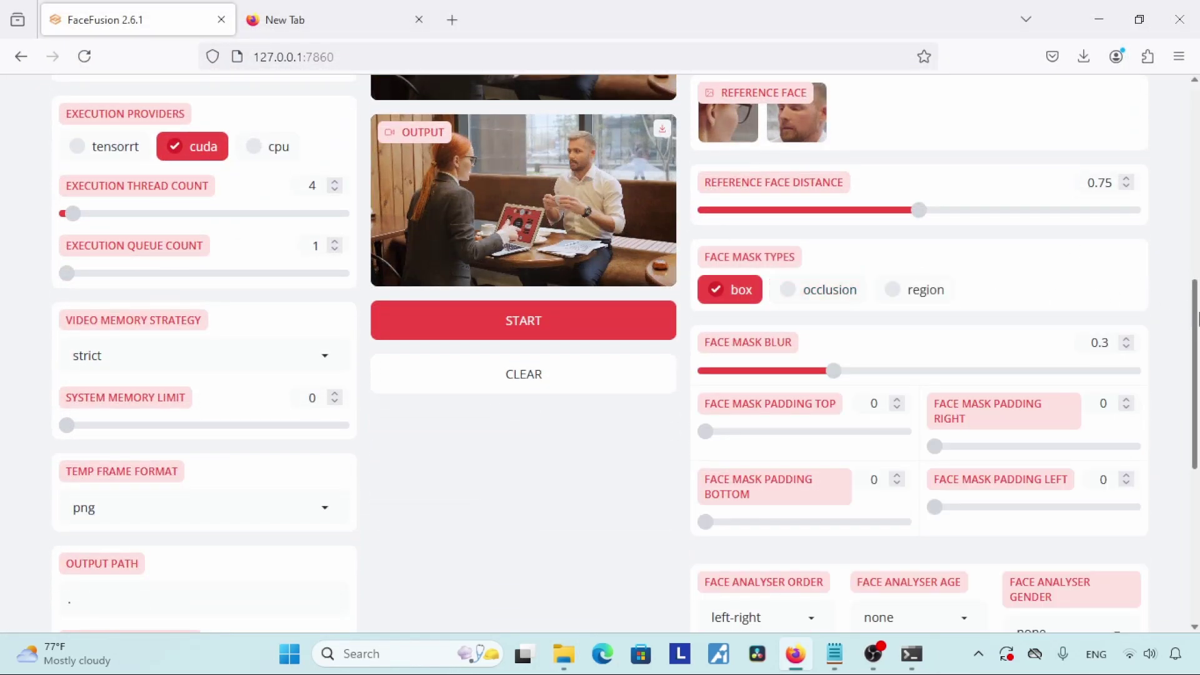
left_click_drag(1198, 318, 1196, 178)
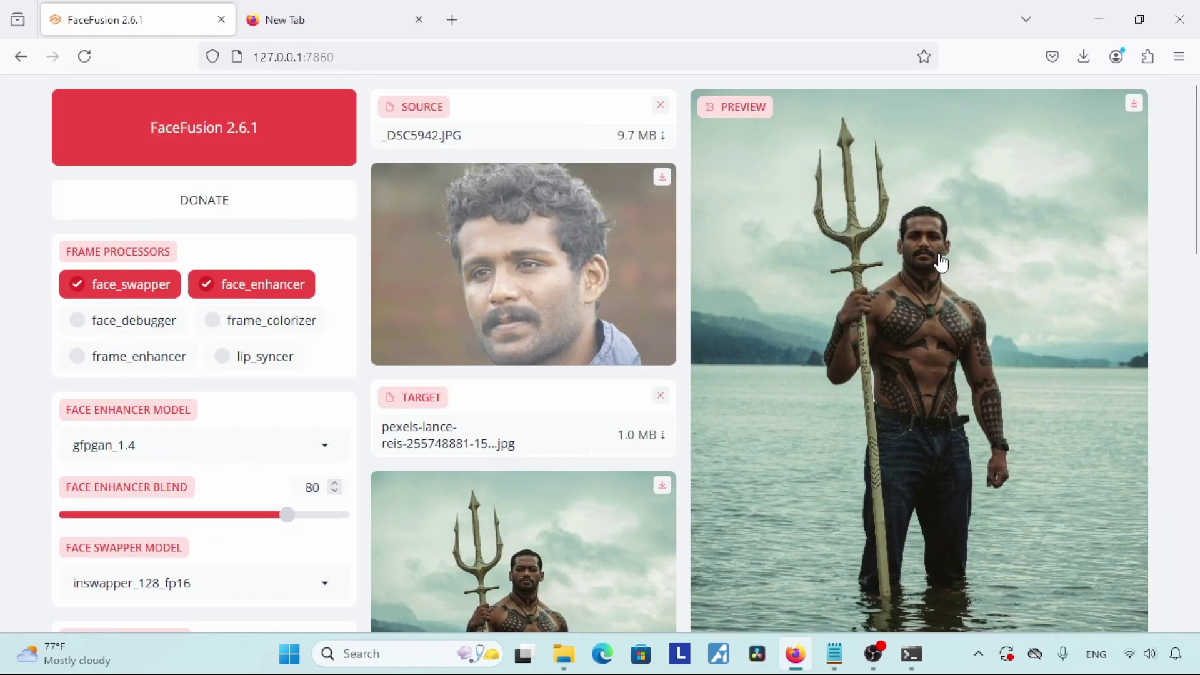
mouse_move(1195, 125)
left_mouse_down()
mouse_move(1196, 213)
mouse_move(1197, 122)
left_mouse_up()
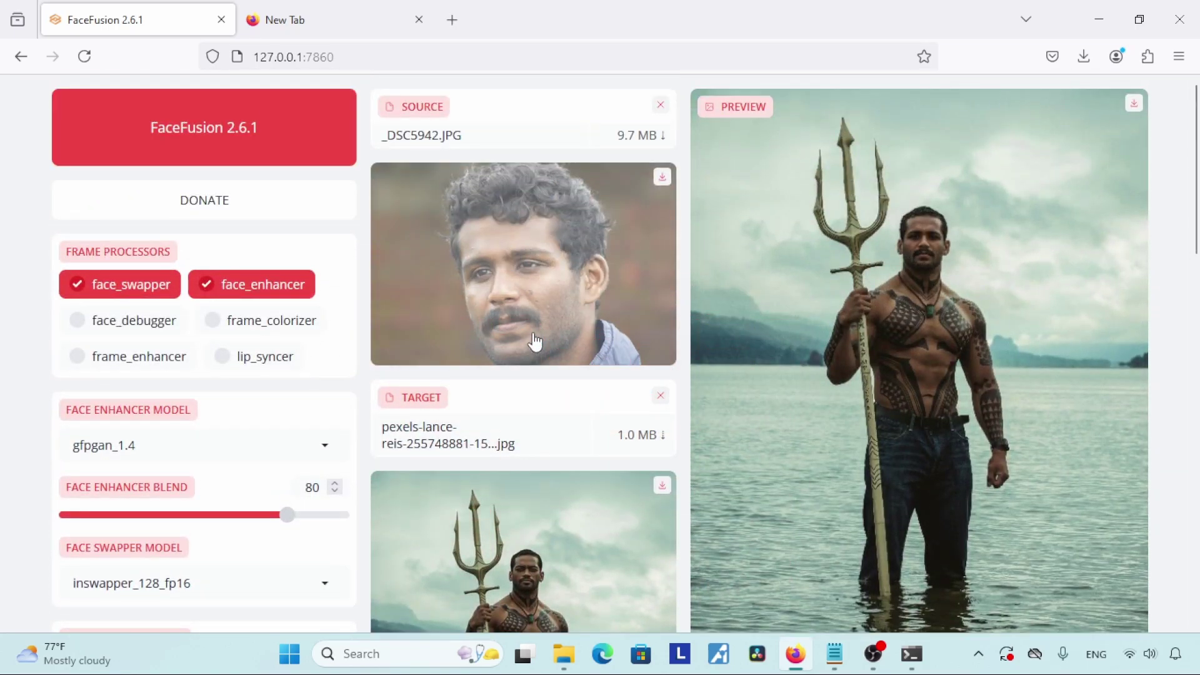